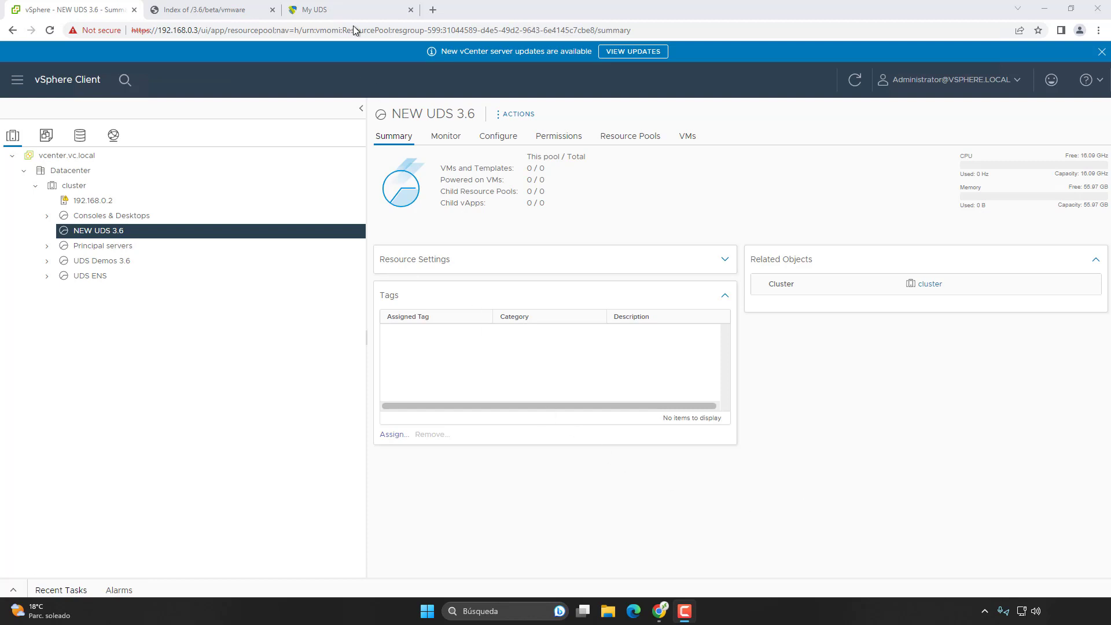
# Step: Check the My UDS page and OVA listing tabs, then return to the NEW UDS 3.6 summary
pyautogui.click(337, 8)
pyautogui.click(340, 12)
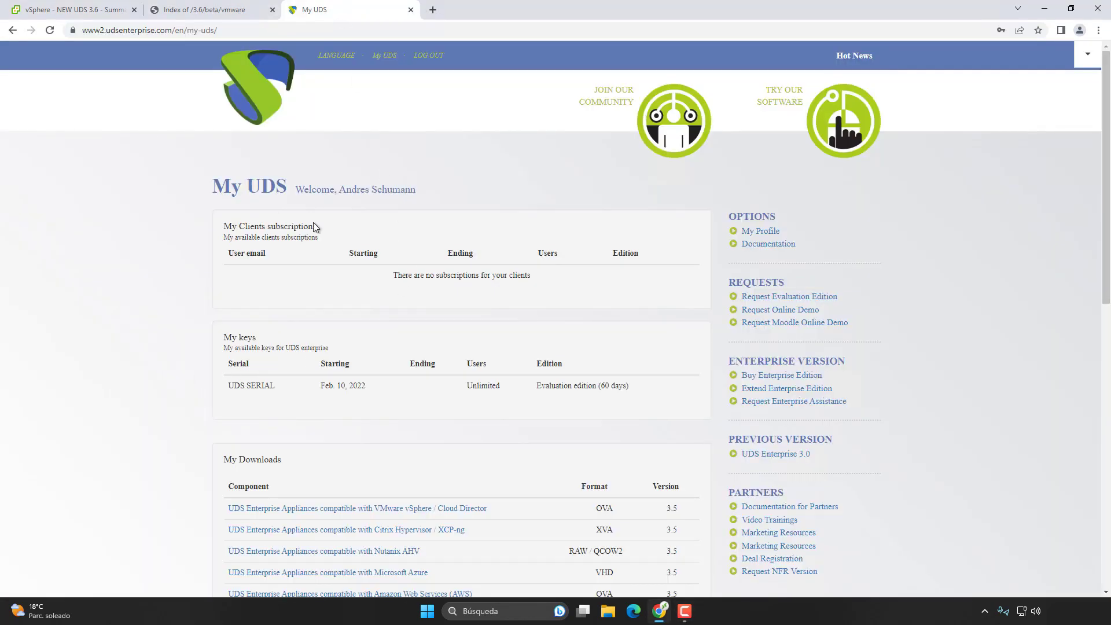
pyautogui.click(195, 11)
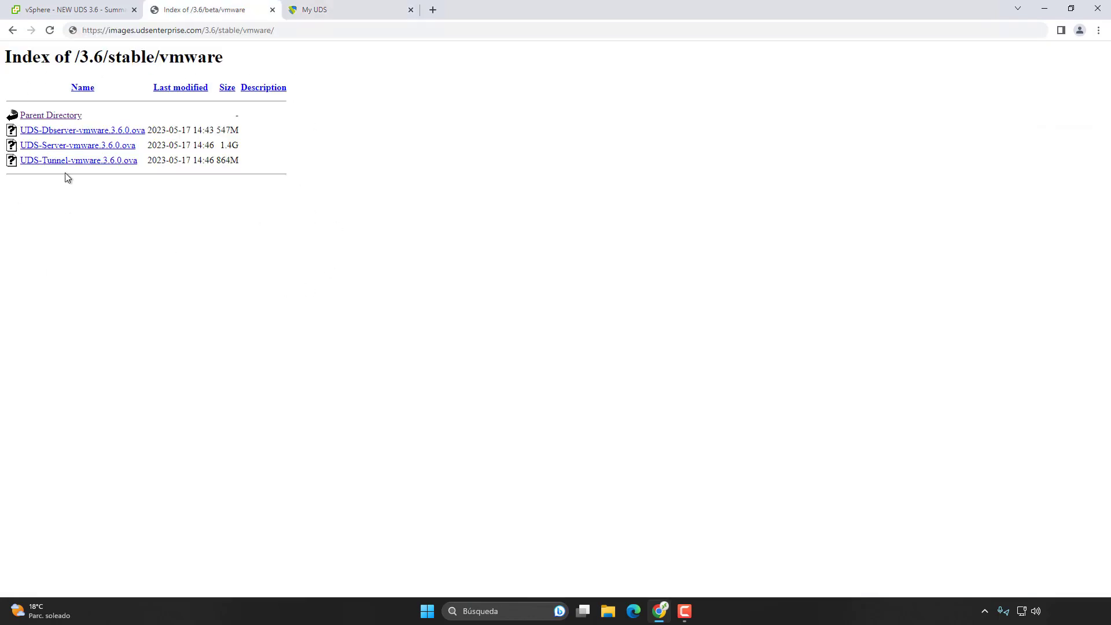
pyautogui.click(82, 12)
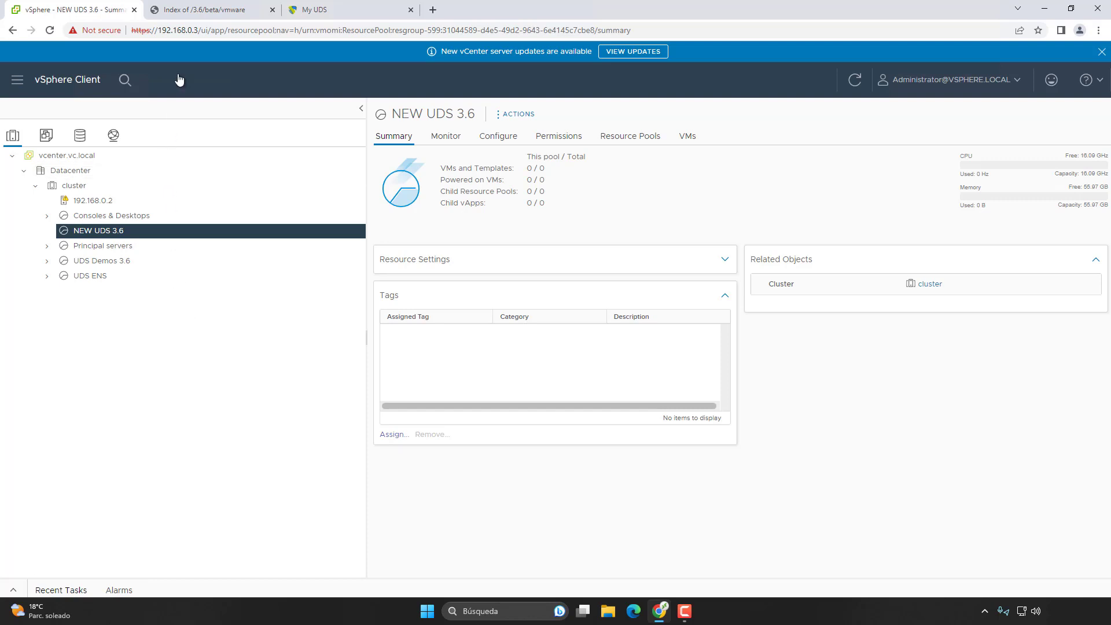
# Step: Download the Dbserver, Server and Tunnel 3.6.0 OVA files, then go back to vSphere
pyautogui.click(192, 11)
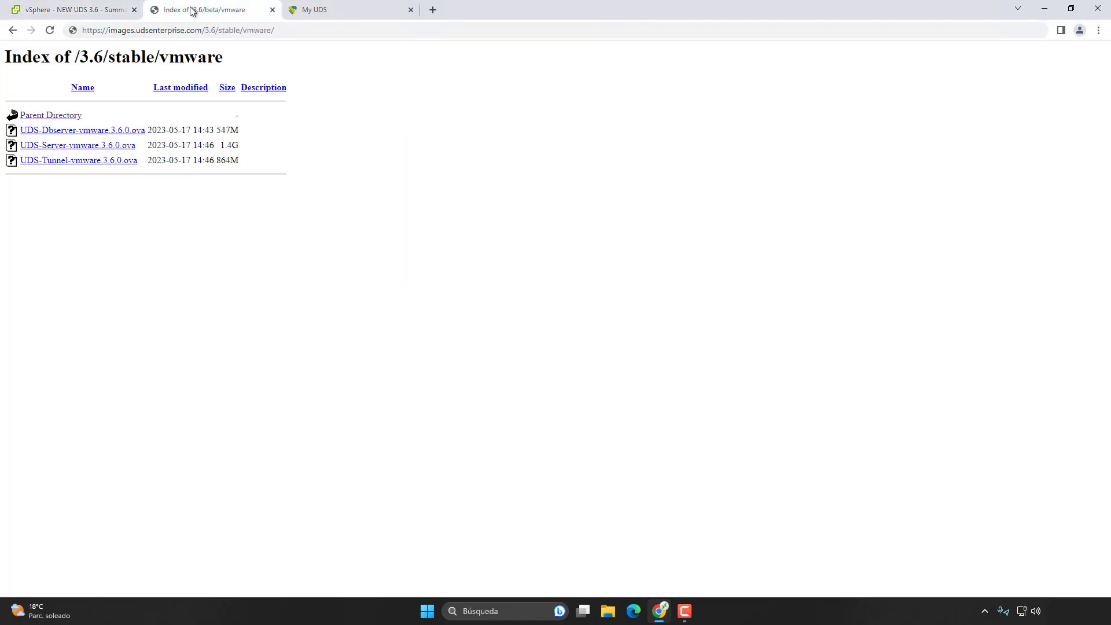
pyautogui.click(99, 131)
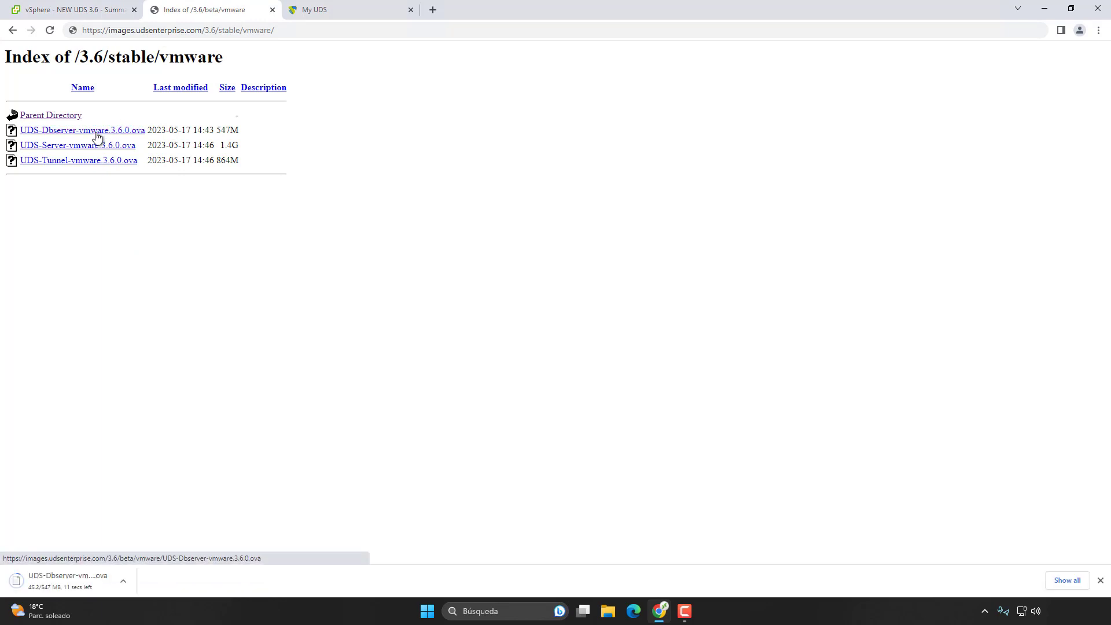
pyautogui.click(99, 146)
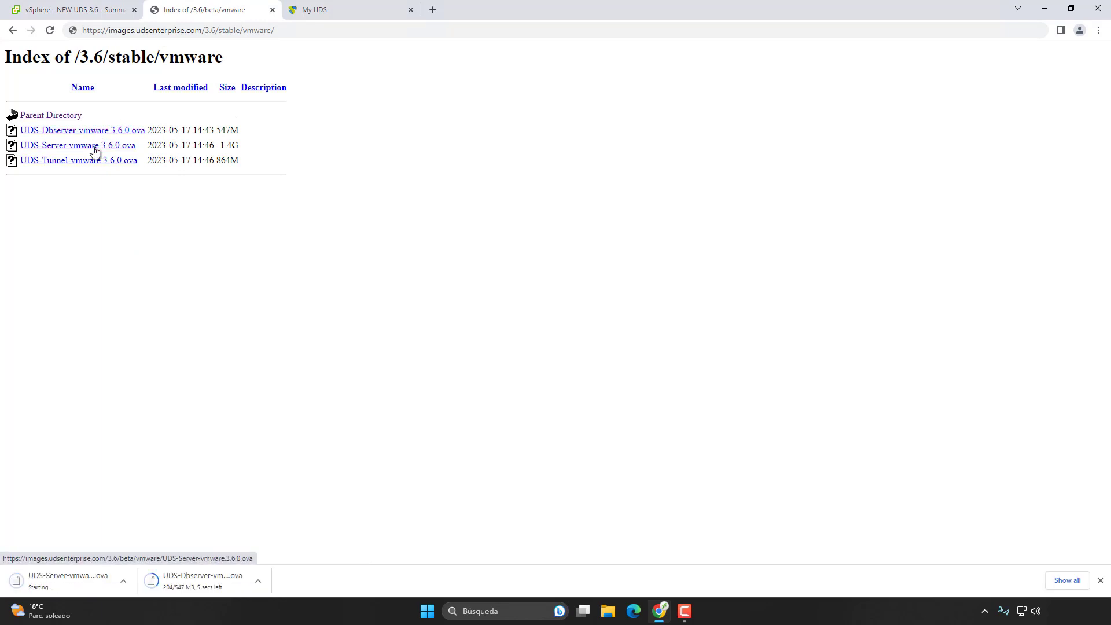
pyautogui.click(102, 159)
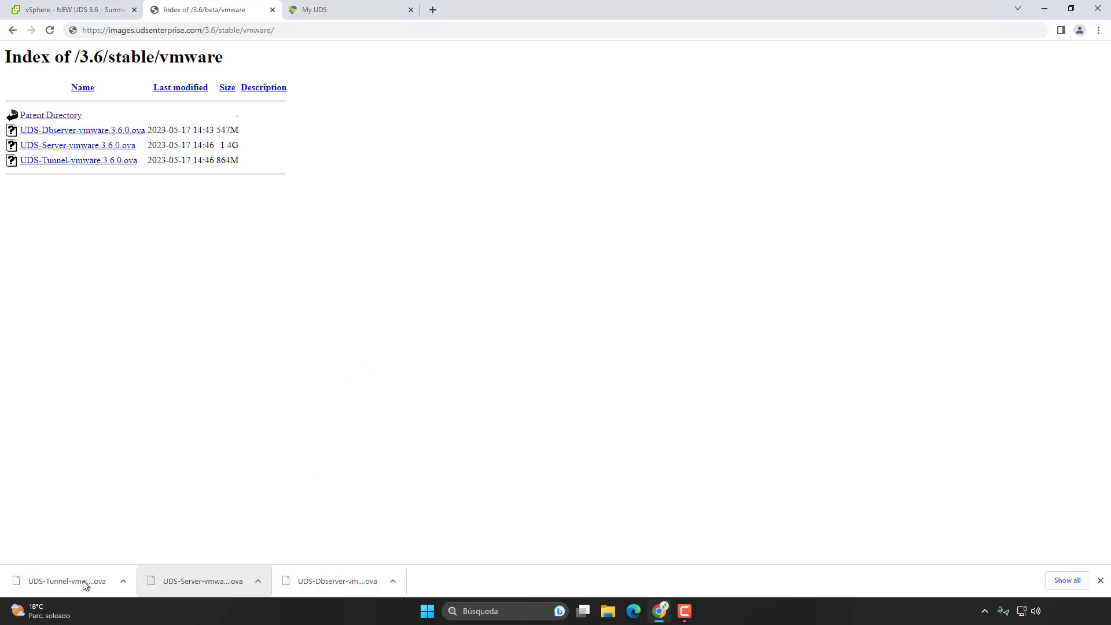
pyautogui.click(70, 13)
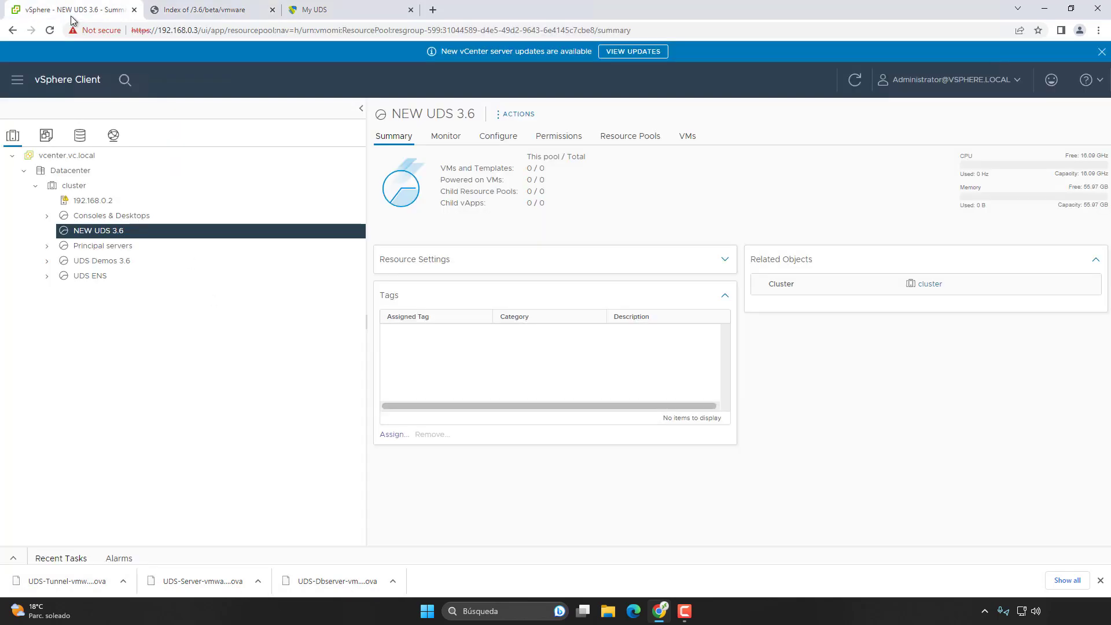
# Step: Start an OVF deployment of UDS-Dbserver-vmware.3.6.0.ova named Dbserver-3.6.0 into NEW UDS 3.6
pyautogui.rightClick(90, 235)
pyautogui.click(154, 332)
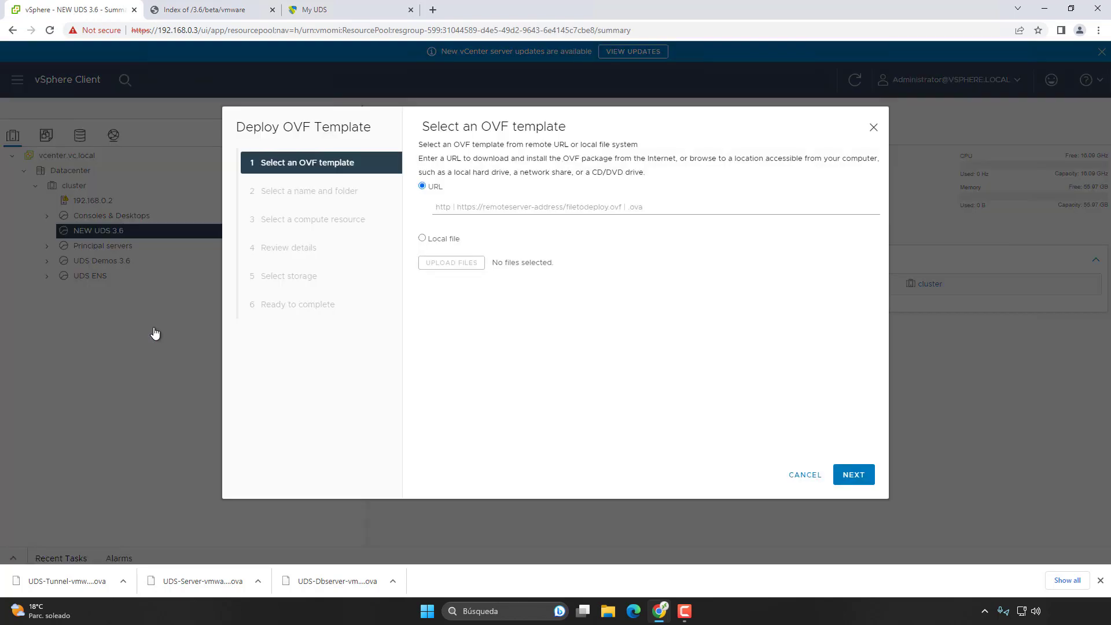
pyautogui.click(436, 239)
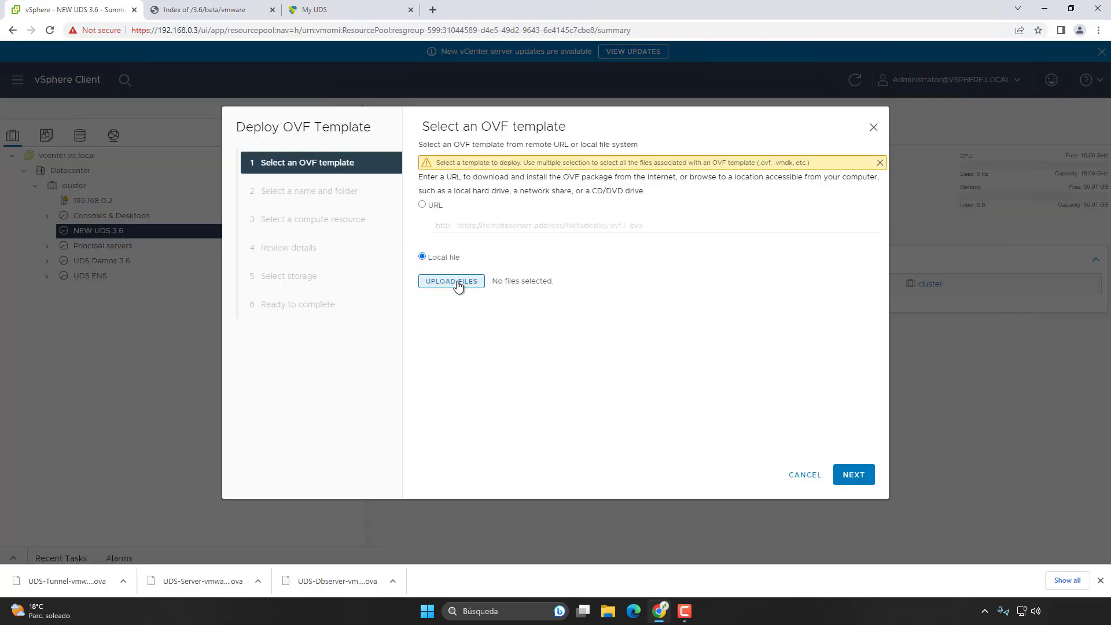
pyautogui.click(453, 282)
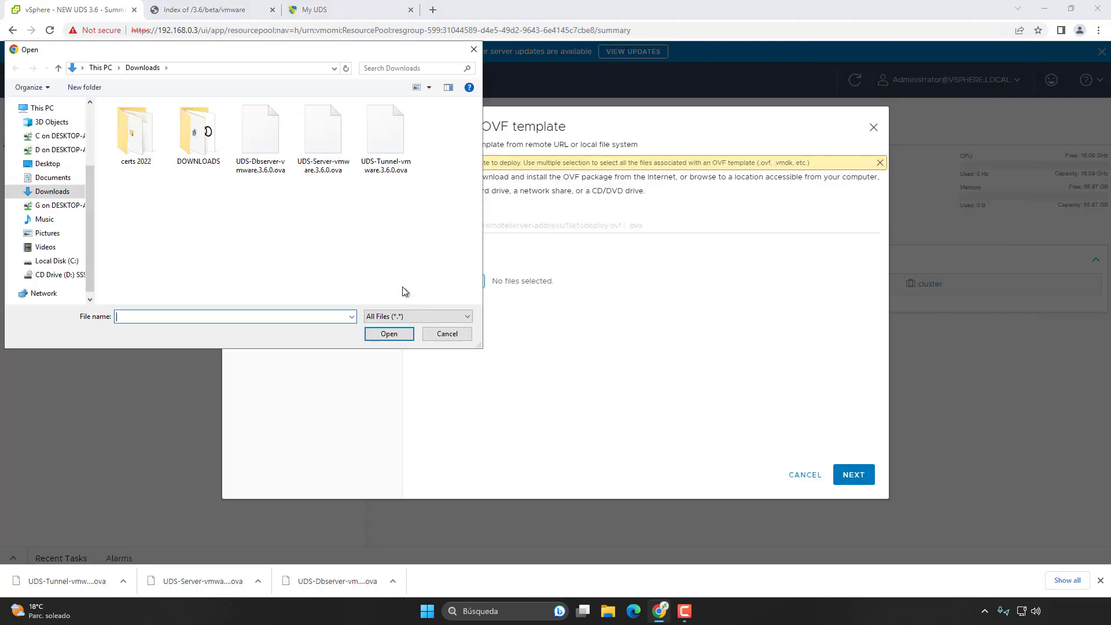
pyautogui.doubleClick(261, 134)
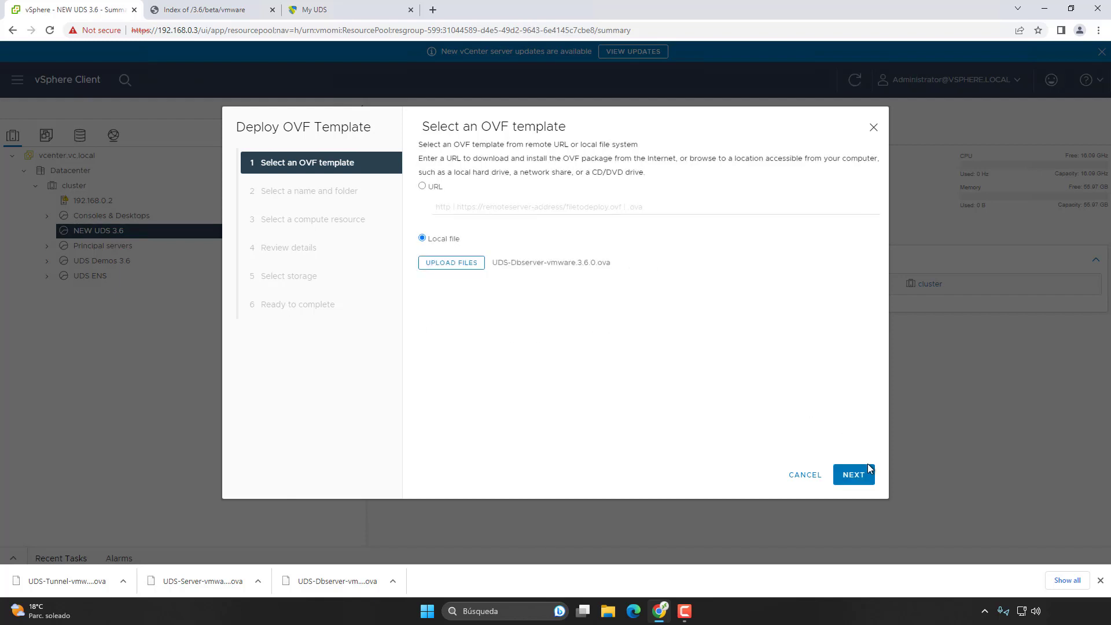
pyautogui.click(853, 474)
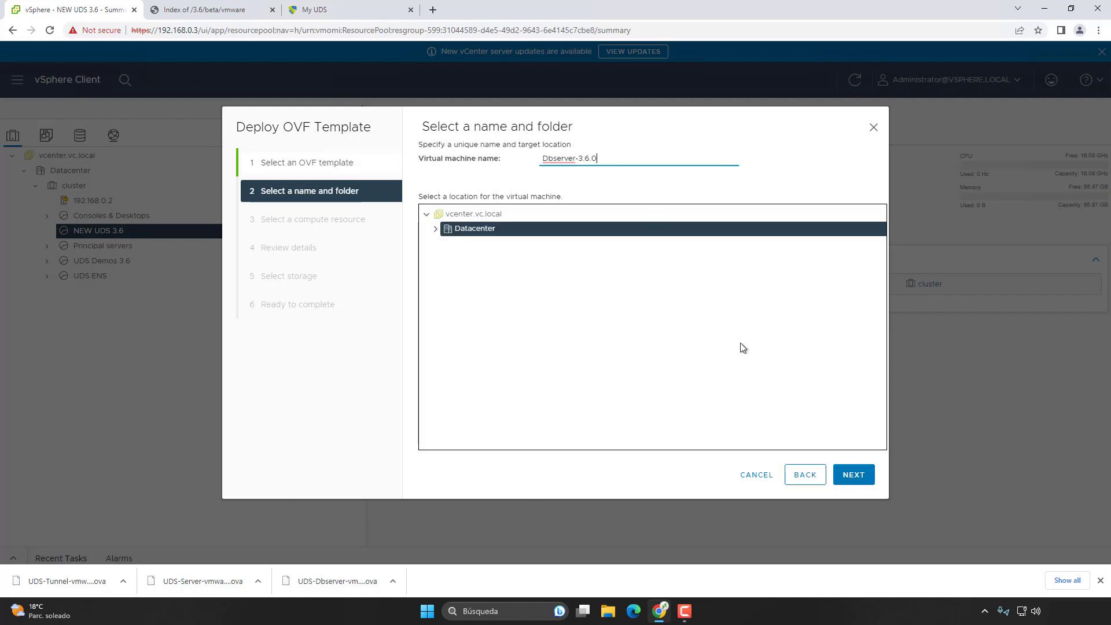
pyautogui.click(854, 474)
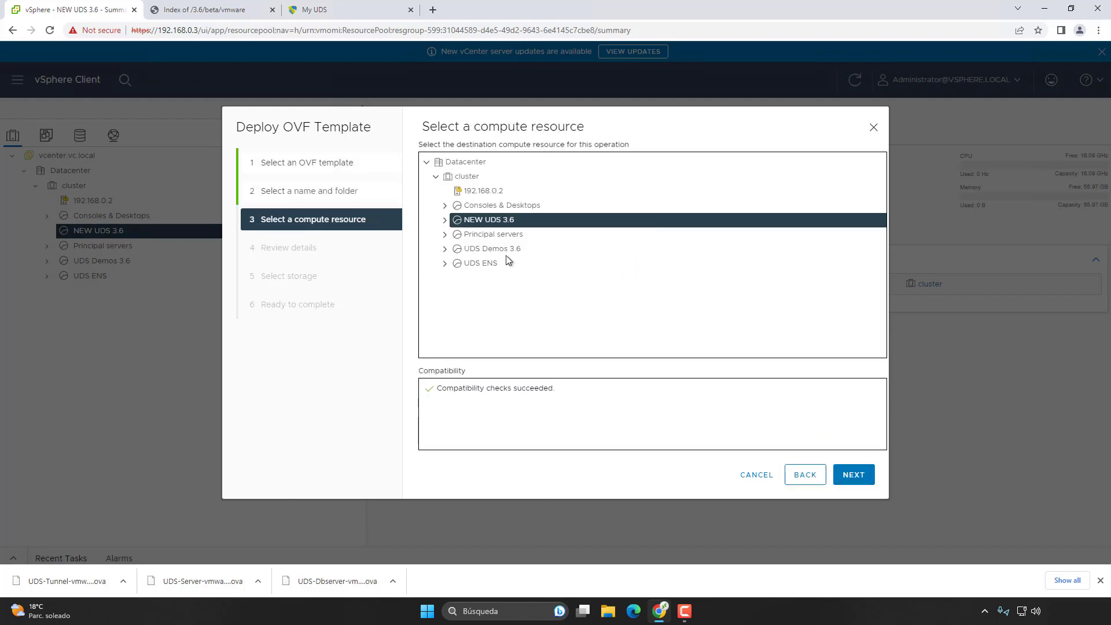
pyautogui.click(445, 220)
pyautogui.click(844, 481)
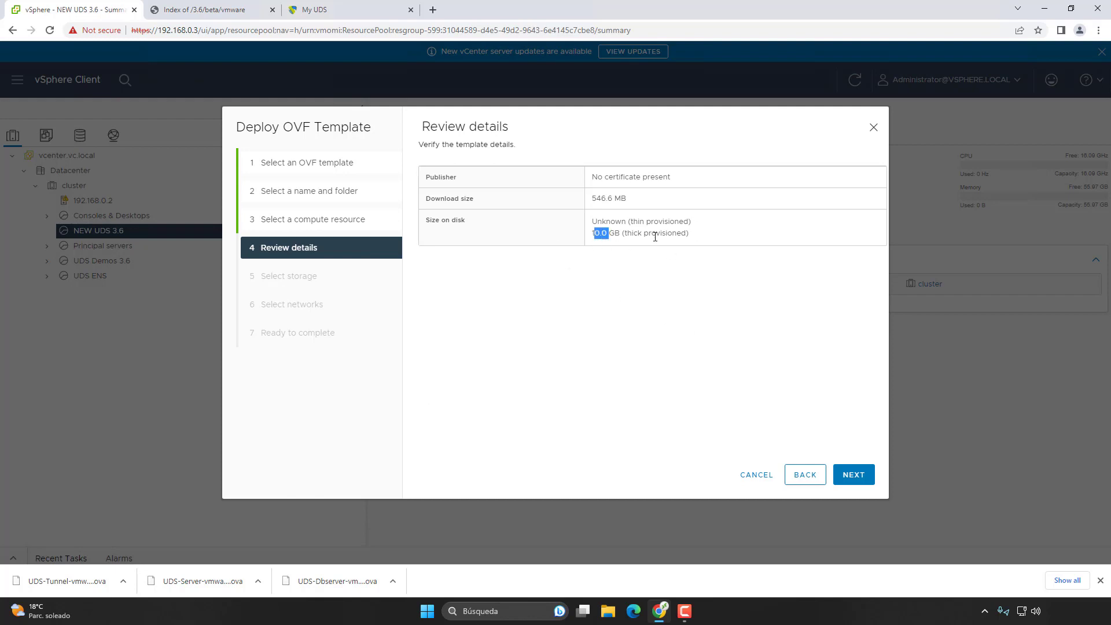
# Step: Store the VM on the SSD2 datastore with Thin Provision disk format
pyautogui.moveTo(655, 237); pyautogui.dragTo(727, 279)
pyautogui.click(727, 279)
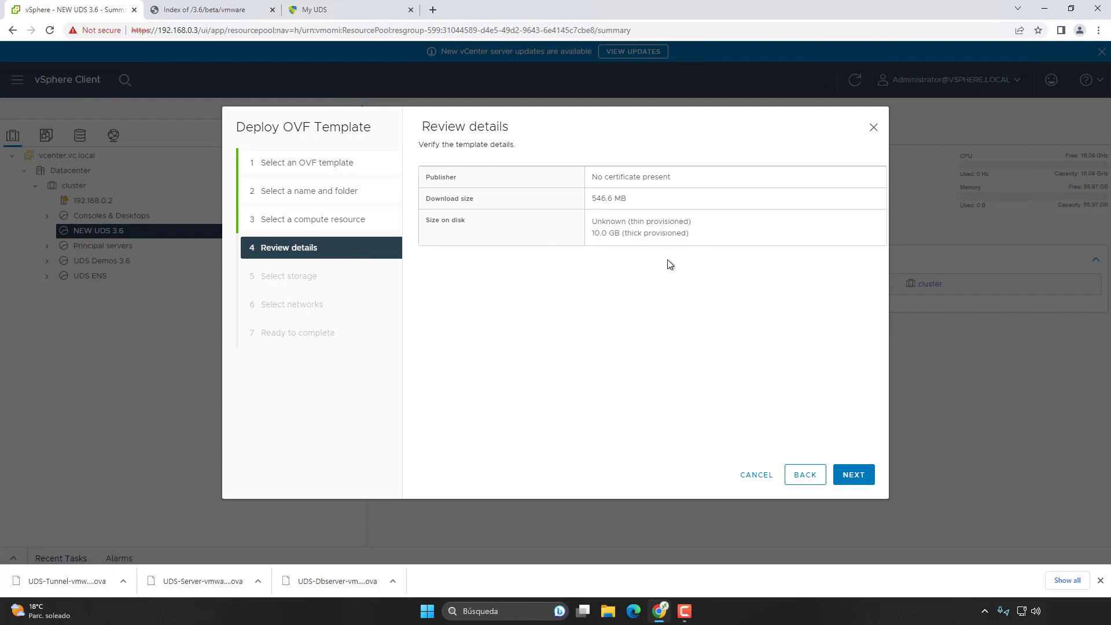
pyautogui.click(854, 481)
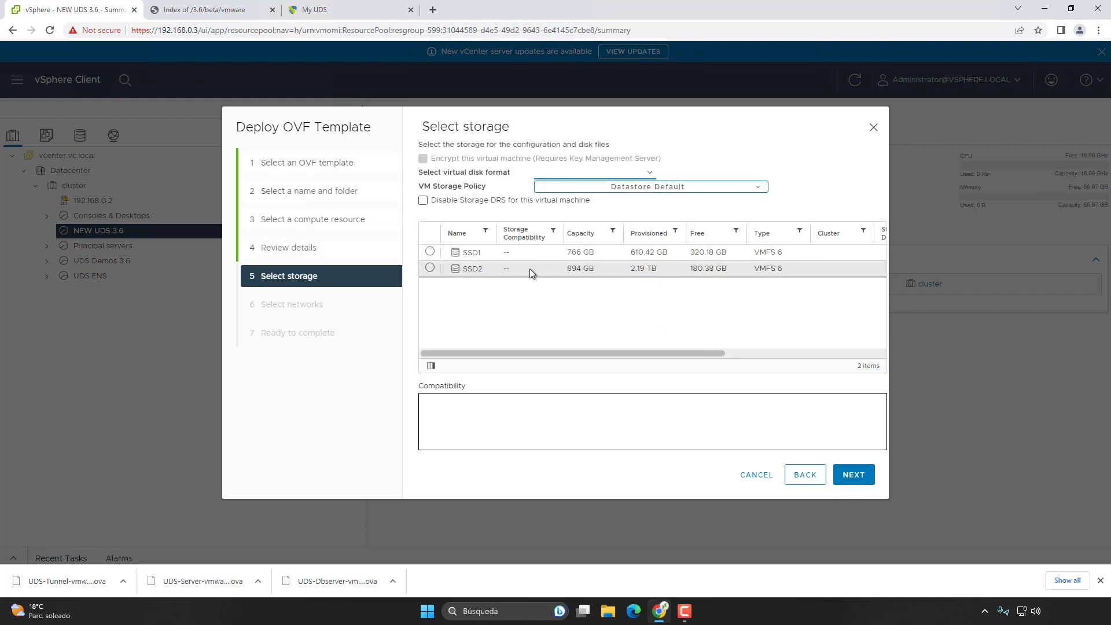
pyautogui.click(530, 268)
pyautogui.click(607, 173)
pyautogui.click(589, 203)
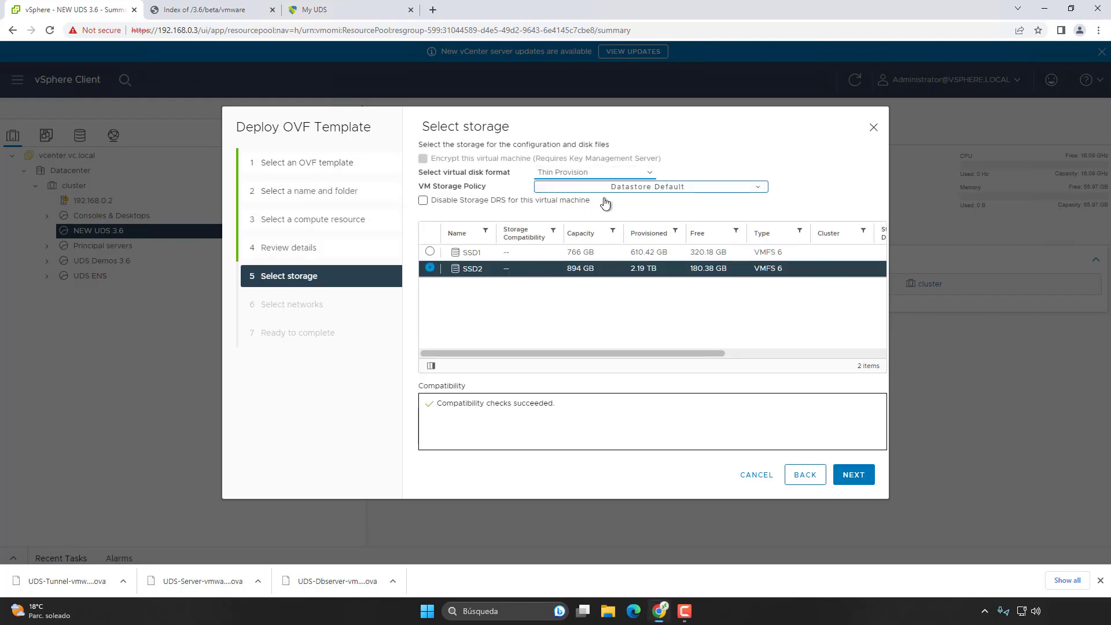
pyautogui.click(854, 475)
# Step: Map the network to LAN and finish the Dbserver-3.6.0 deployment
pyautogui.click(674, 199)
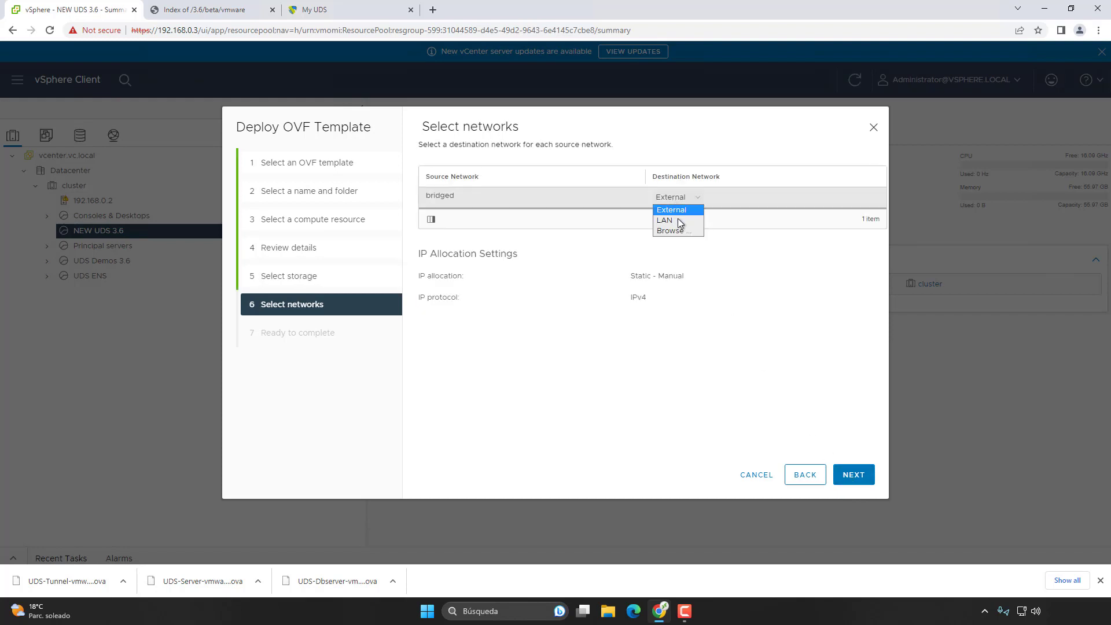
pyautogui.click(679, 222)
pyautogui.click(846, 482)
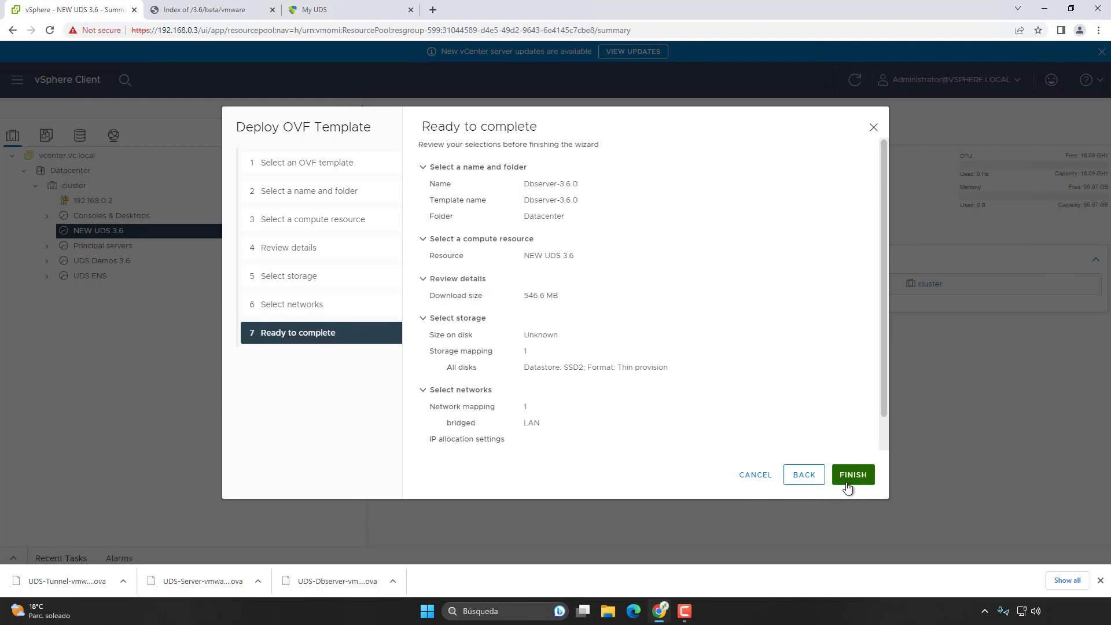
pyautogui.scroll(-1, 651, 396)
pyautogui.scroll(1, 652, 399)
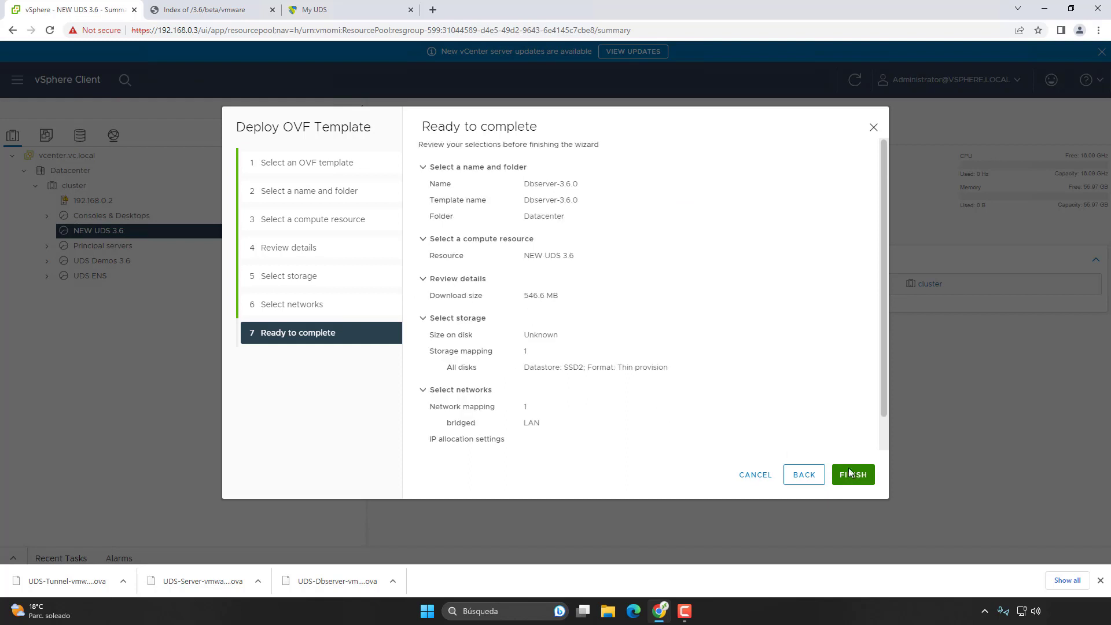
pyautogui.click(850, 473)
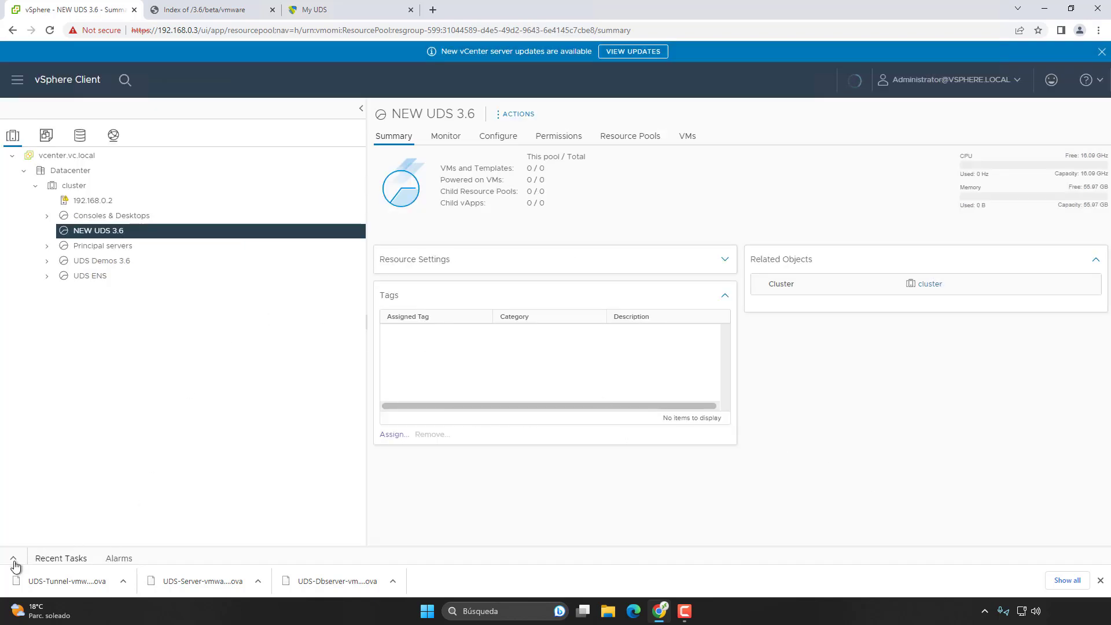
# Step: Deploy UDS-Server-vmware.3.6.0.ova as Server-3.6.0 in the Datacenter location
pyautogui.click(14, 561)
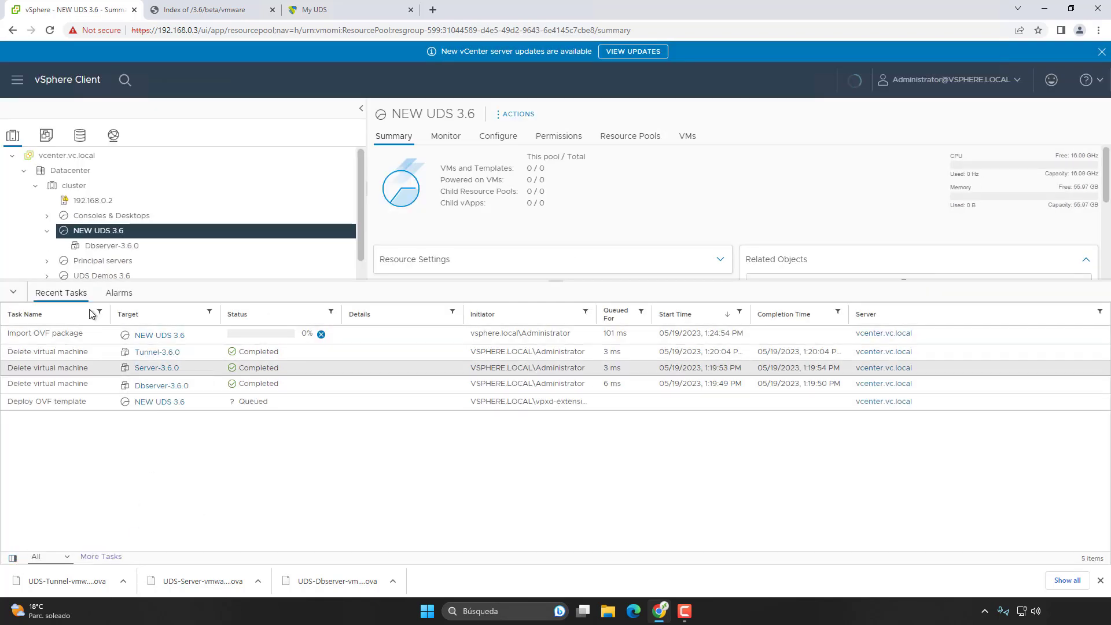
pyautogui.click(13, 291)
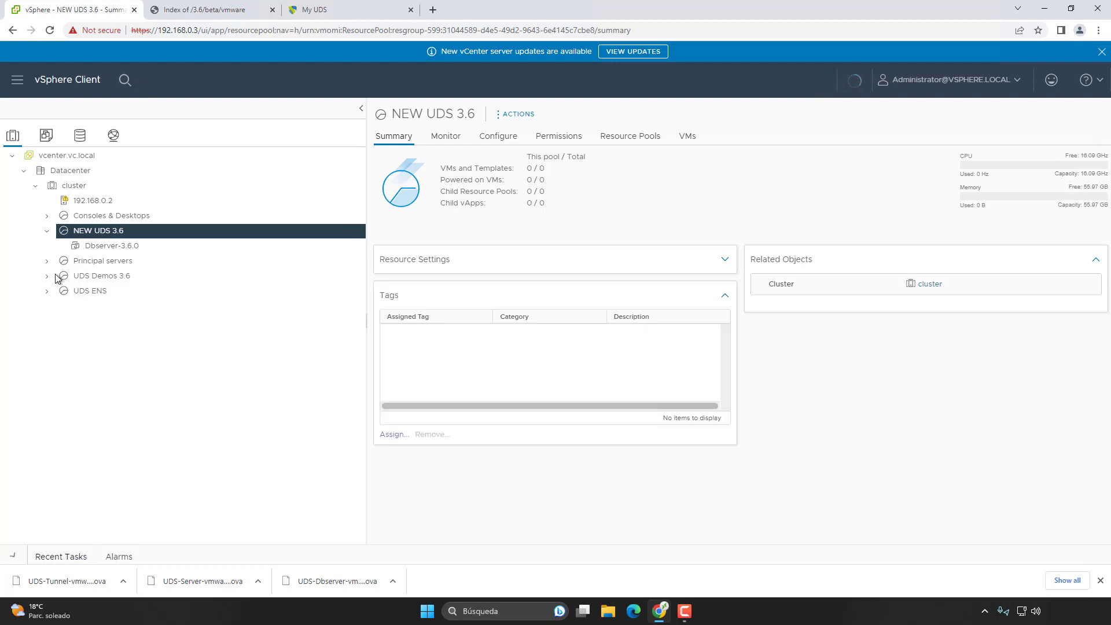
pyautogui.rightClick(94, 231)
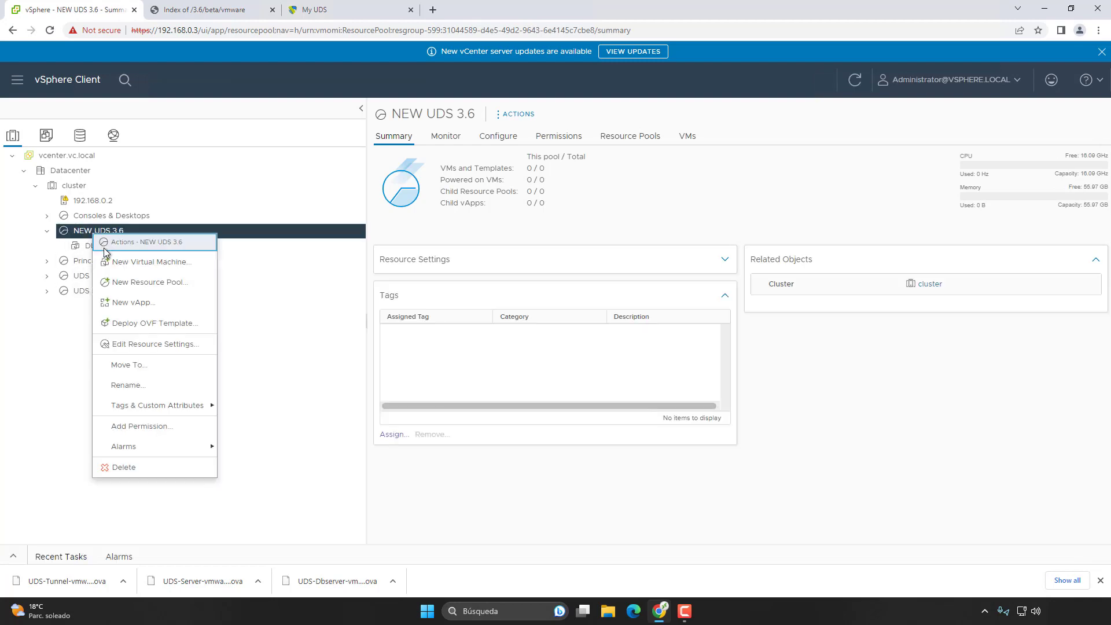
pyautogui.click(142, 323)
pyautogui.click(425, 243)
pyautogui.click(452, 258)
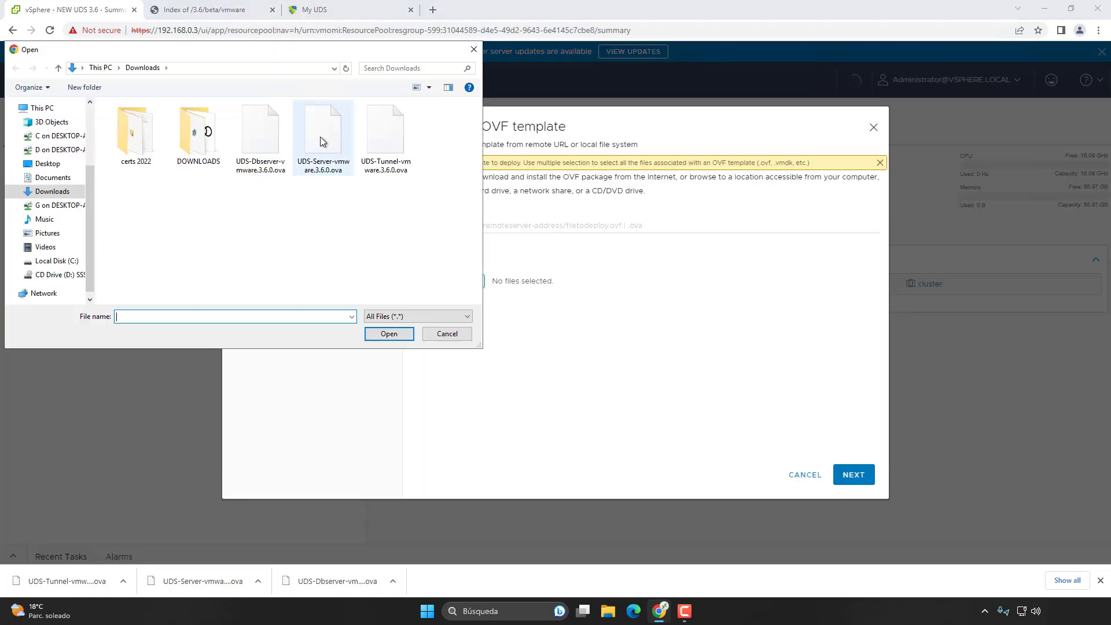
pyautogui.doubleClick(322, 139)
pyautogui.click(854, 474)
pyautogui.click(613, 228)
pyautogui.click(853, 474)
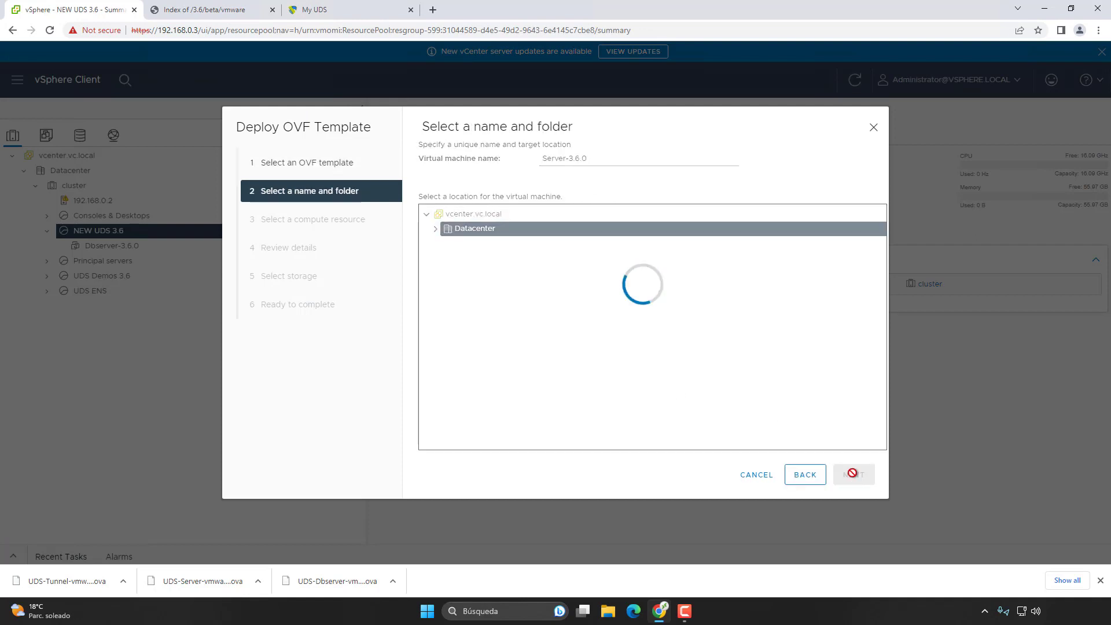
# Step: Keep NEW UDS 3.6 and SSD2, set the network to LAN, and finish the Server deployment
pyautogui.click(854, 475)
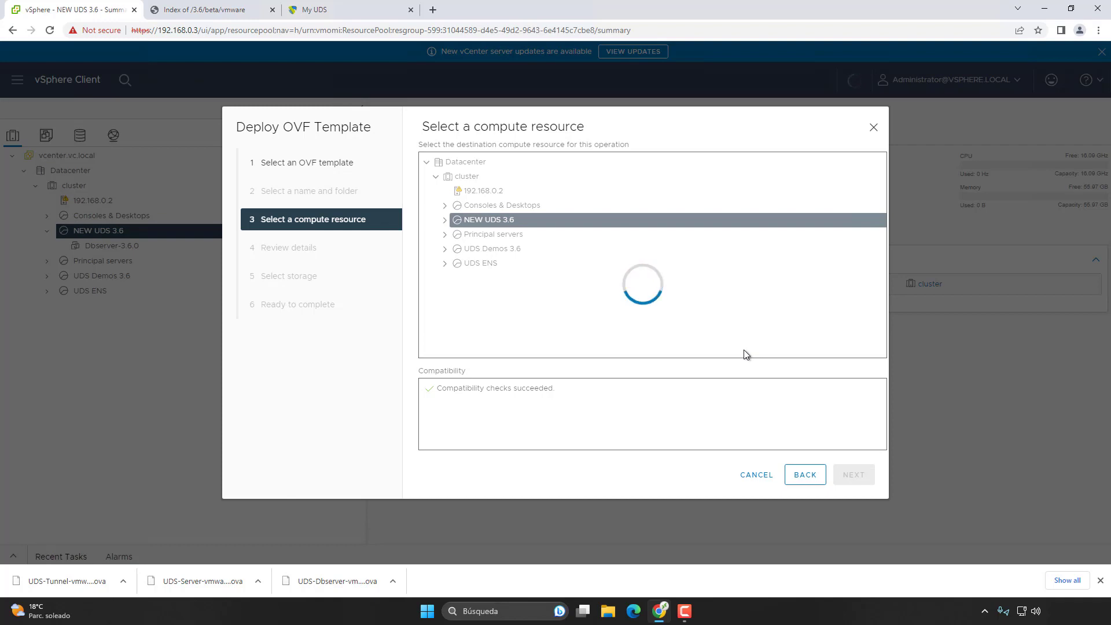
pyautogui.click(855, 478)
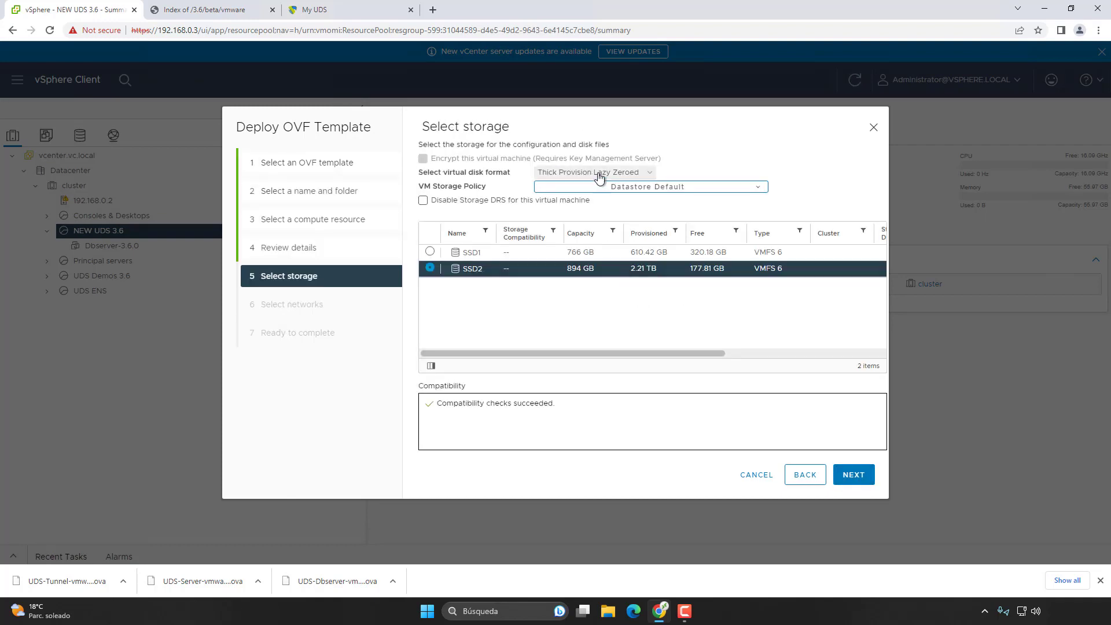
pyautogui.click(854, 475)
pyautogui.click(678, 197)
pyautogui.click(668, 217)
pyautogui.click(416, 270)
pyautogui.click(685, 417)
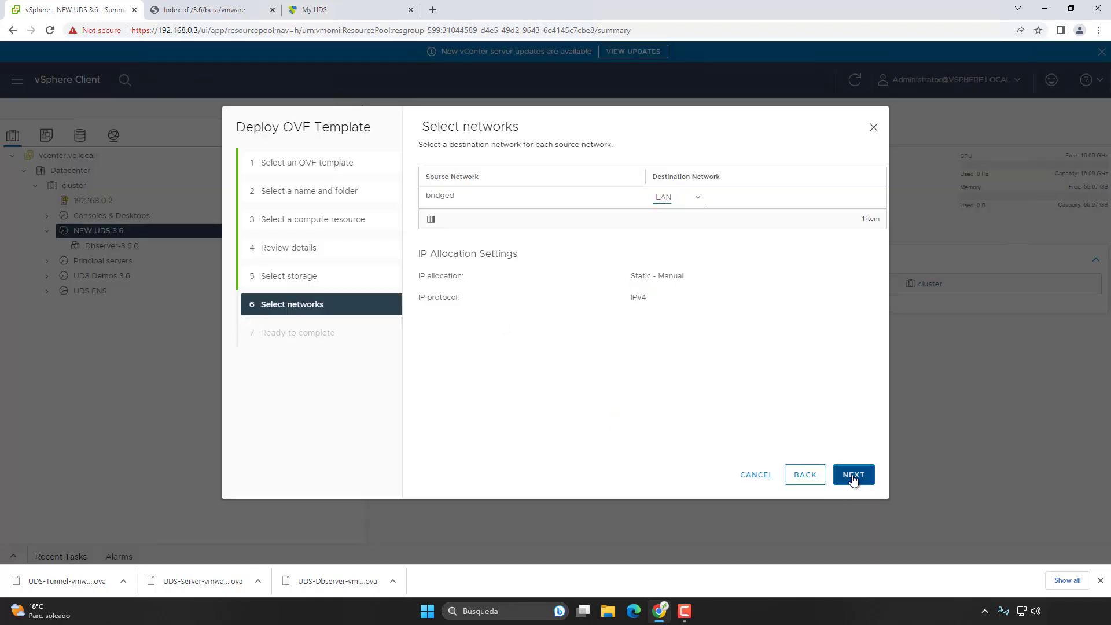
pyautogui.click(854, 474)
pyautogui.click(853, 475)
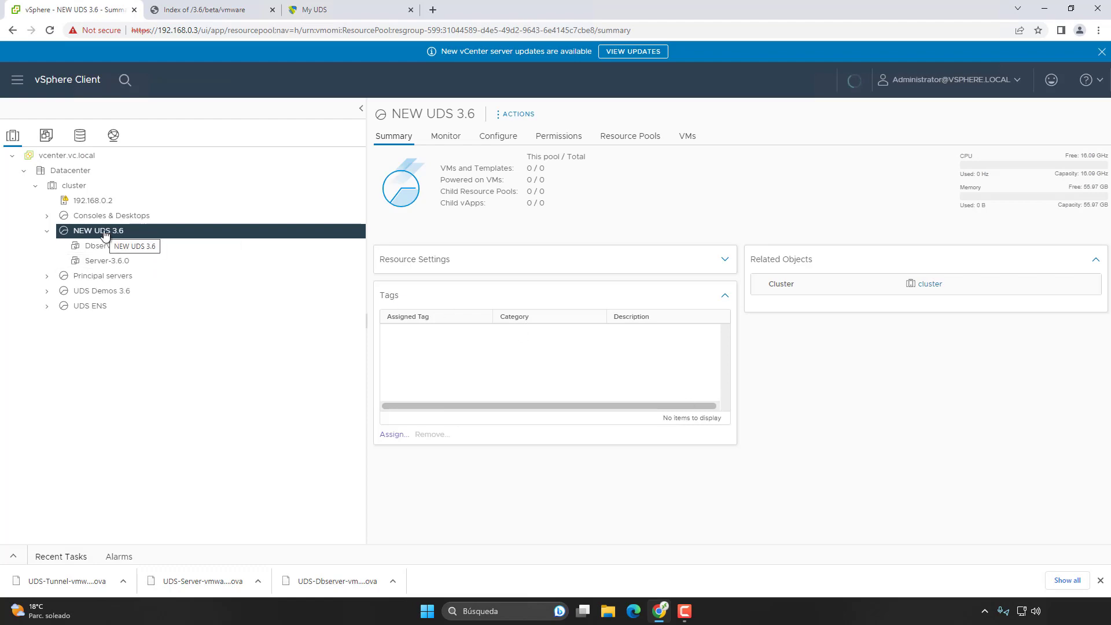
# Step: Start deploying the Tunnel OVA into NEW UDS 3.6, keeping the name Tunnel-3.6.0
pyautogui.rightClick(101, 230)
pyautogui.click(153, 423)
pyautogui.click(426, 238)
pyautogui.click(466, 283)
pyautogui.doubleClick(385, 136)
pyautogui.click(854, 474)
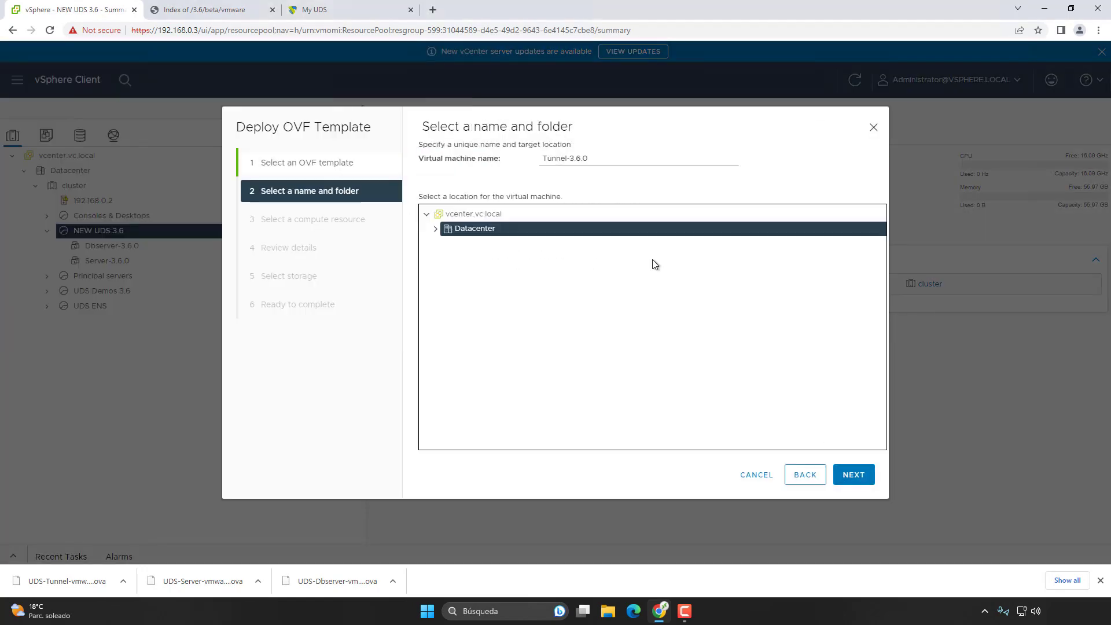
pyautogui.click(853, 474)
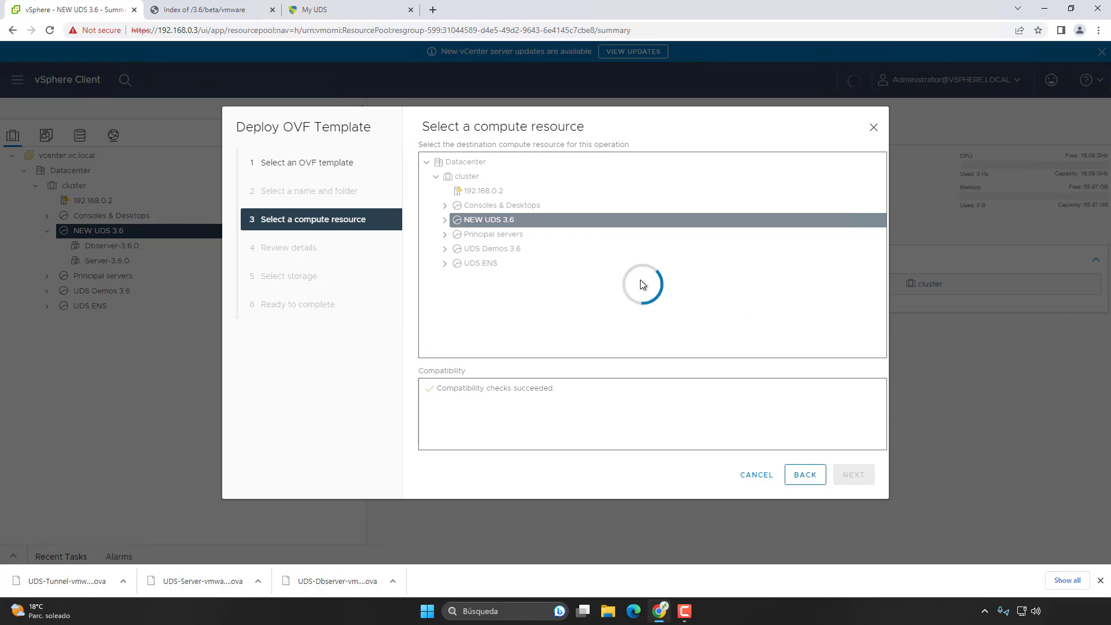
# Step: Store Tunnel-3.6.0 on SSD2, map its network to LAN, and finish the deployment
pyautogui.click(853, 474)
pyautogui.click(644, 264)
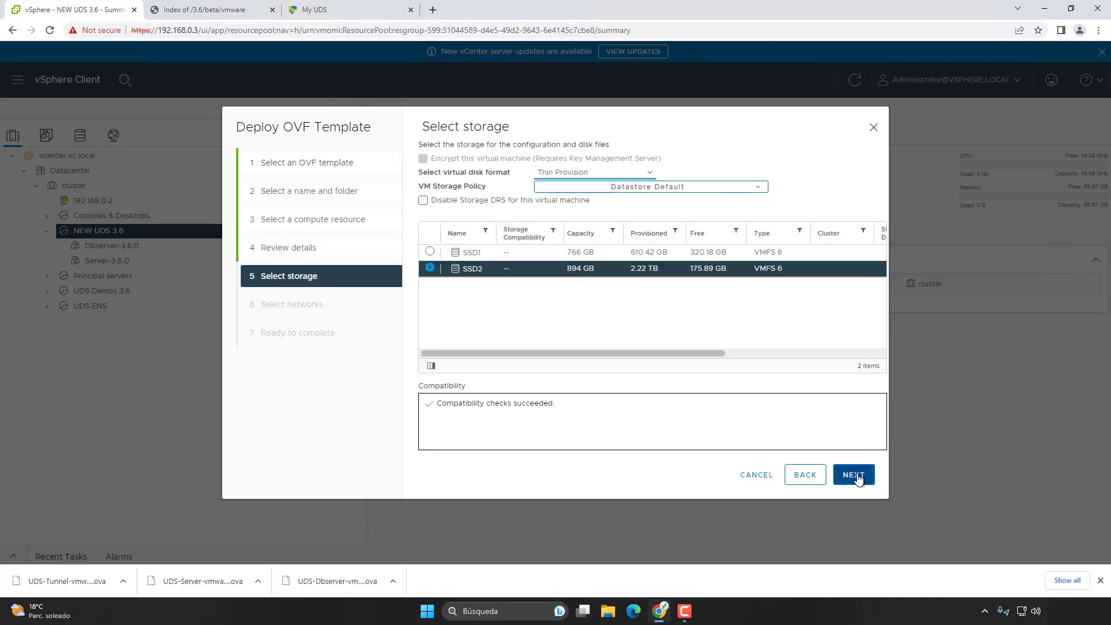
pyautogui.click(853, 474)
pyautogui.click(677, 197)
pyautogui.click(667, 221)
pyautogui.click(854, 474)
pyautogui.click(854, 474)
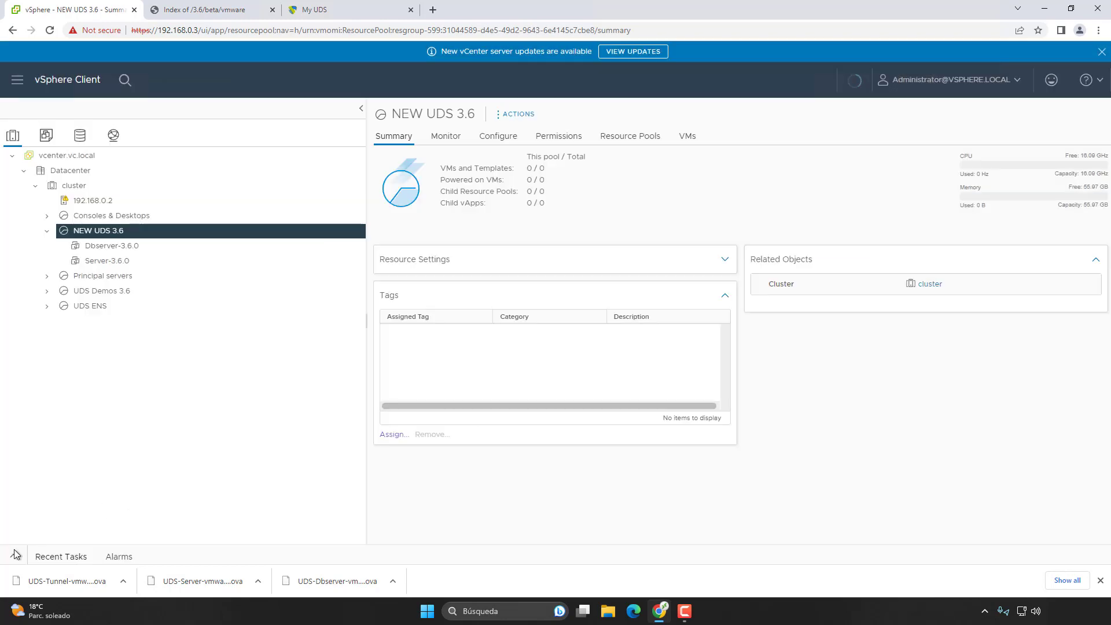
# Step: Watch the three deployments complete in Recent Tasks, then open the Dbserver-3.6.0 summary
pyautogui.click(13, 556)
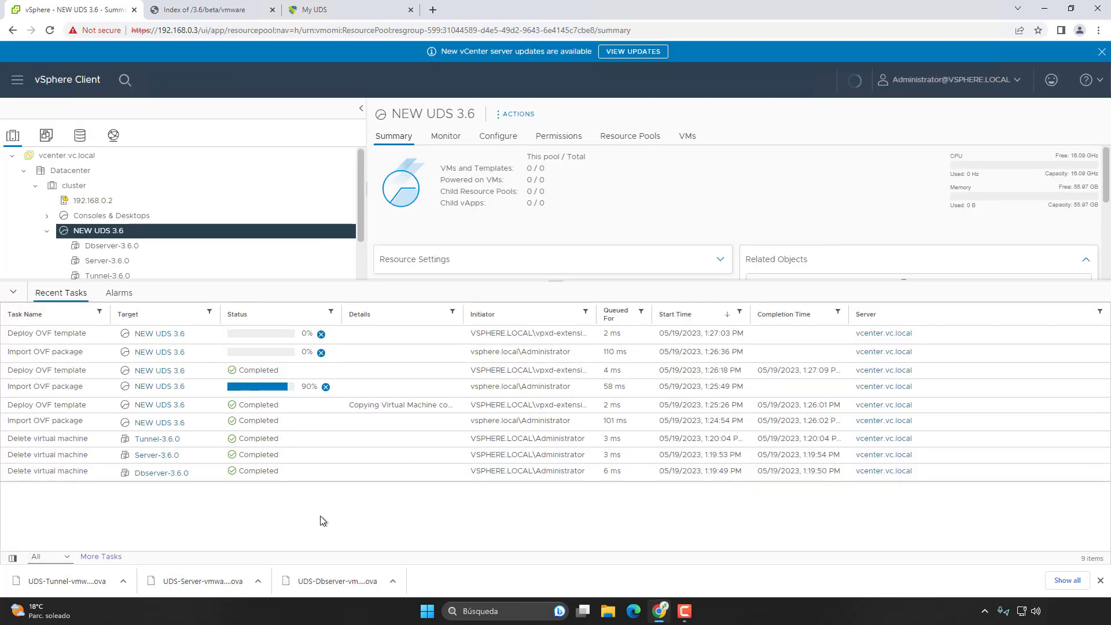
pyautogui.click(1100, 580)
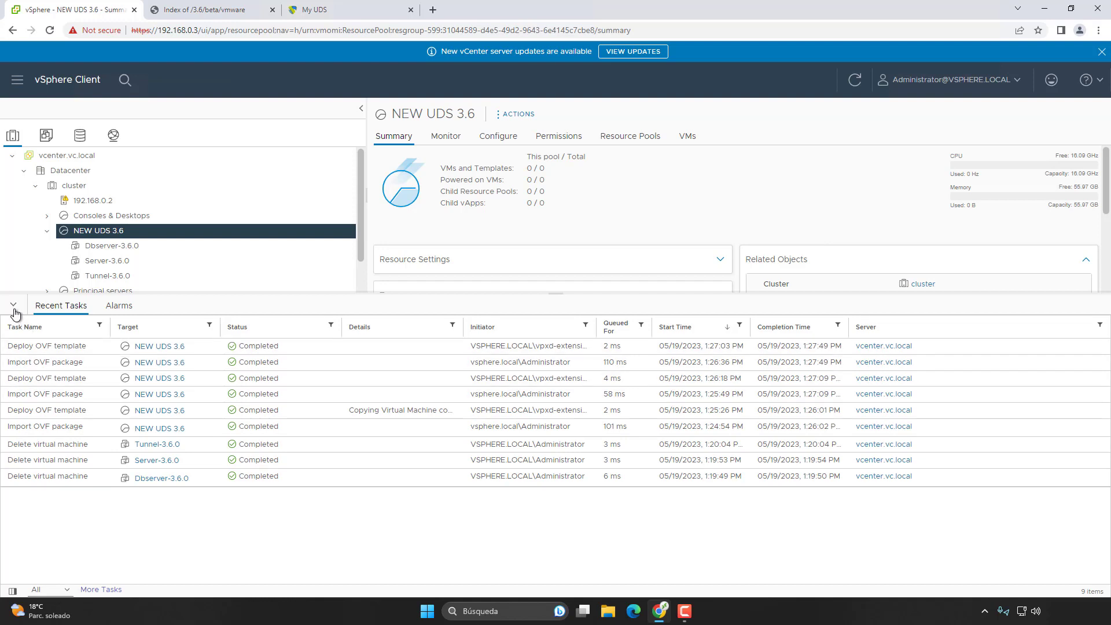
pyautogui.click(14, 305)
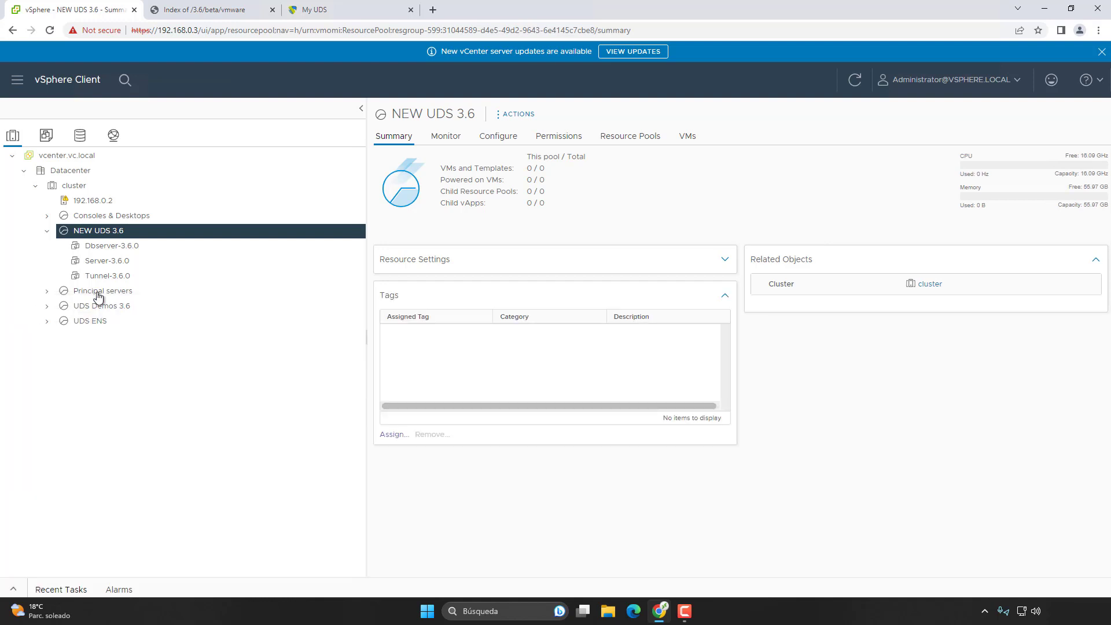
pyautogui.click(121, 260)
pyautogui.click(115, 276)
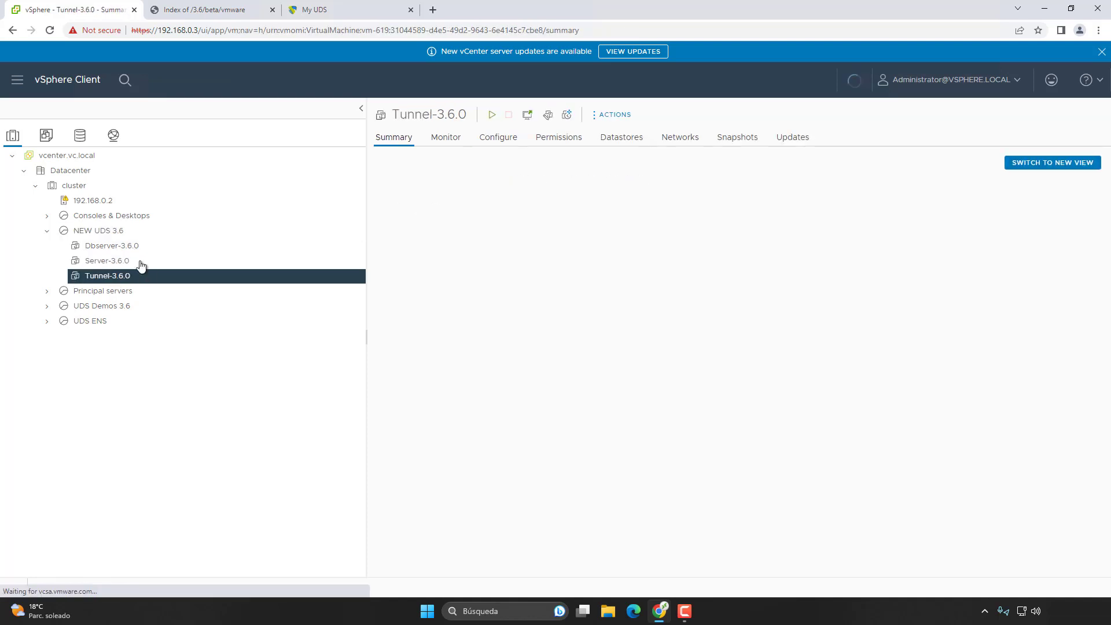
pyautogui.click(118, 249)
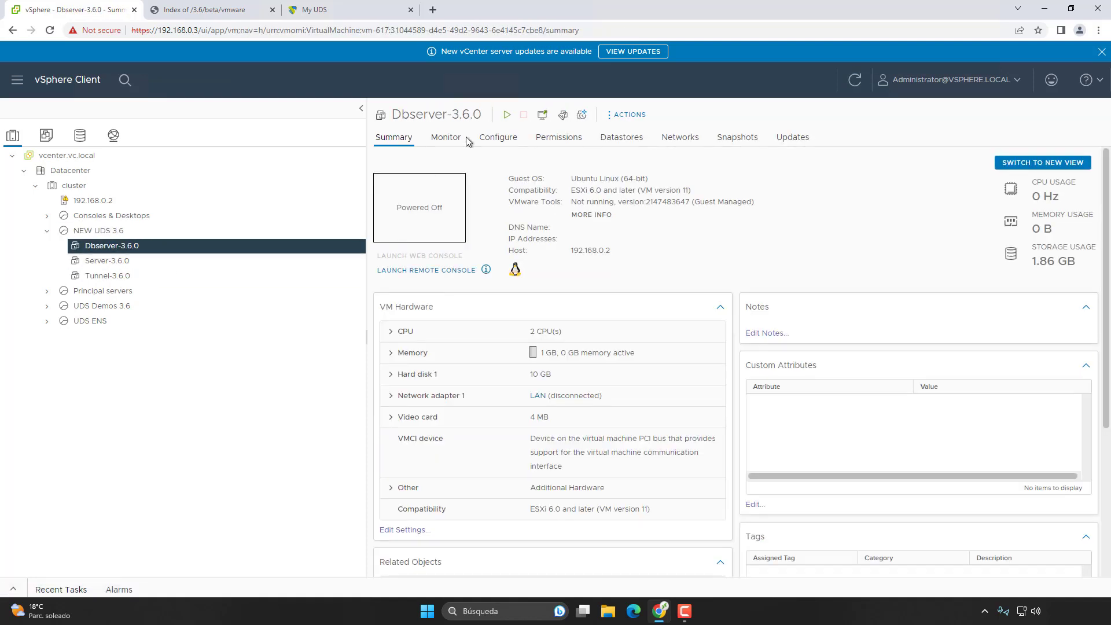
# Step: Power on Dbserver-3.6.0 and open its web console in a new tab
pyautogui.click(505, 116)
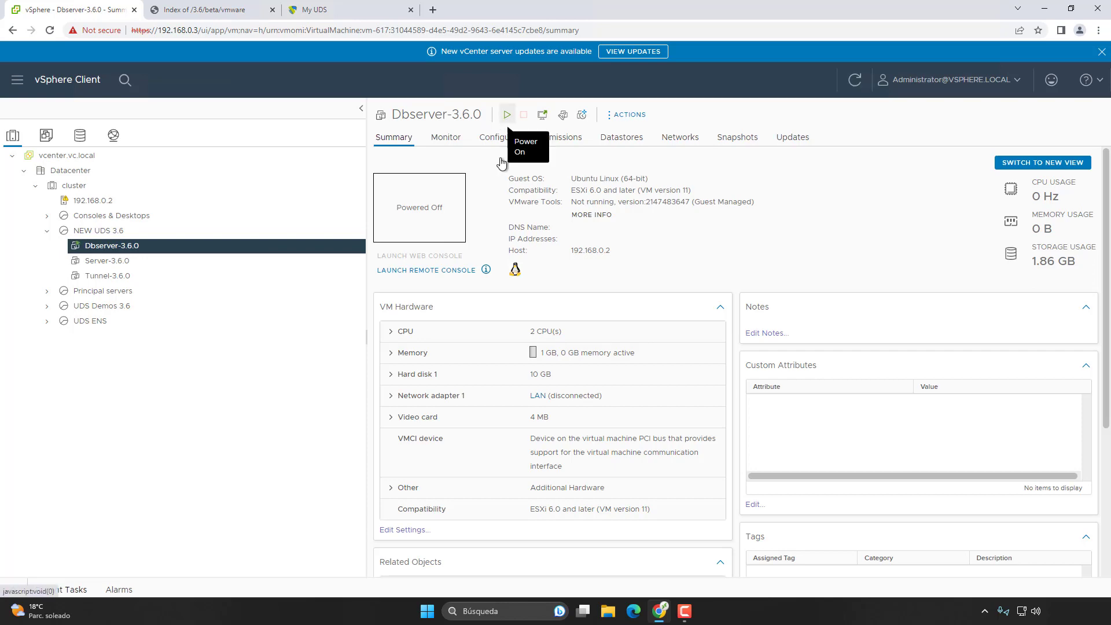
pyautogui.click(446, 219)
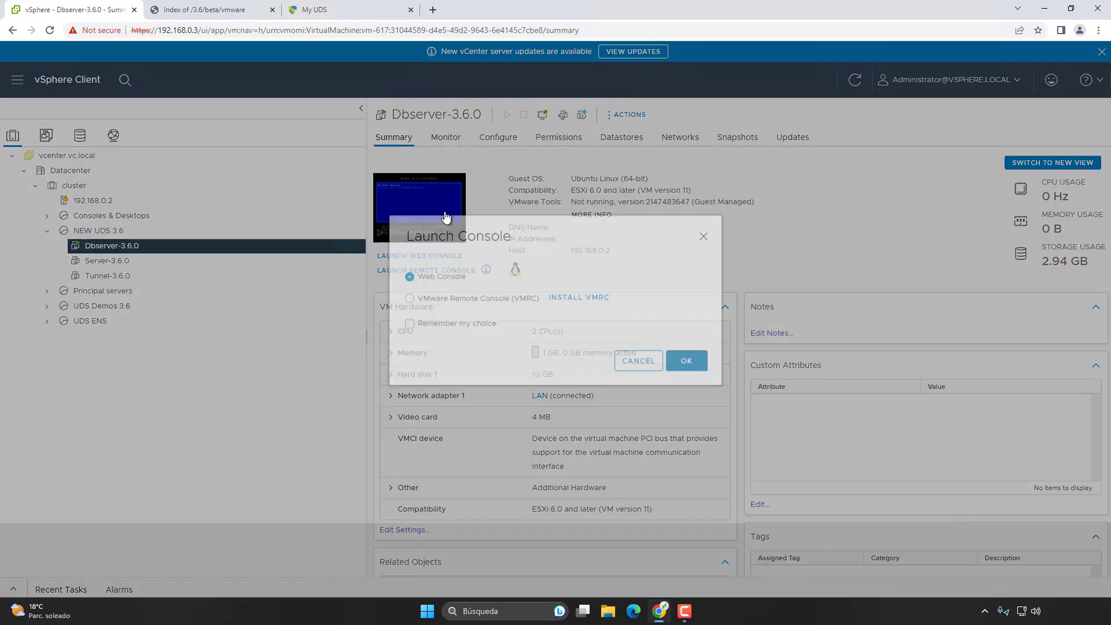
pyautogui.click(703, 387)
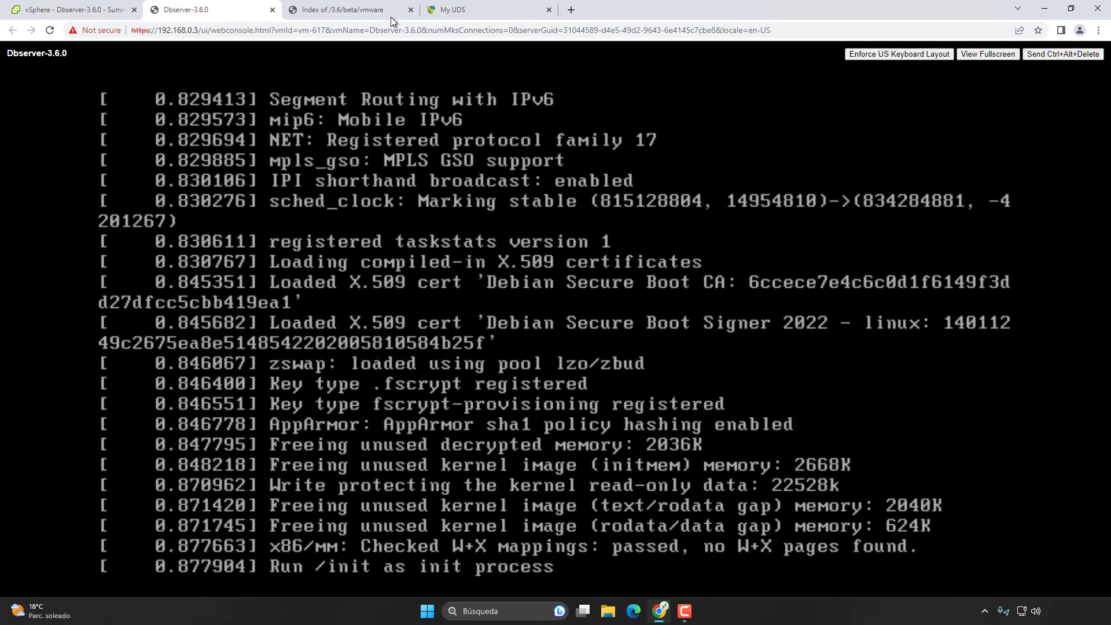
pyautogui.click(409, 11)
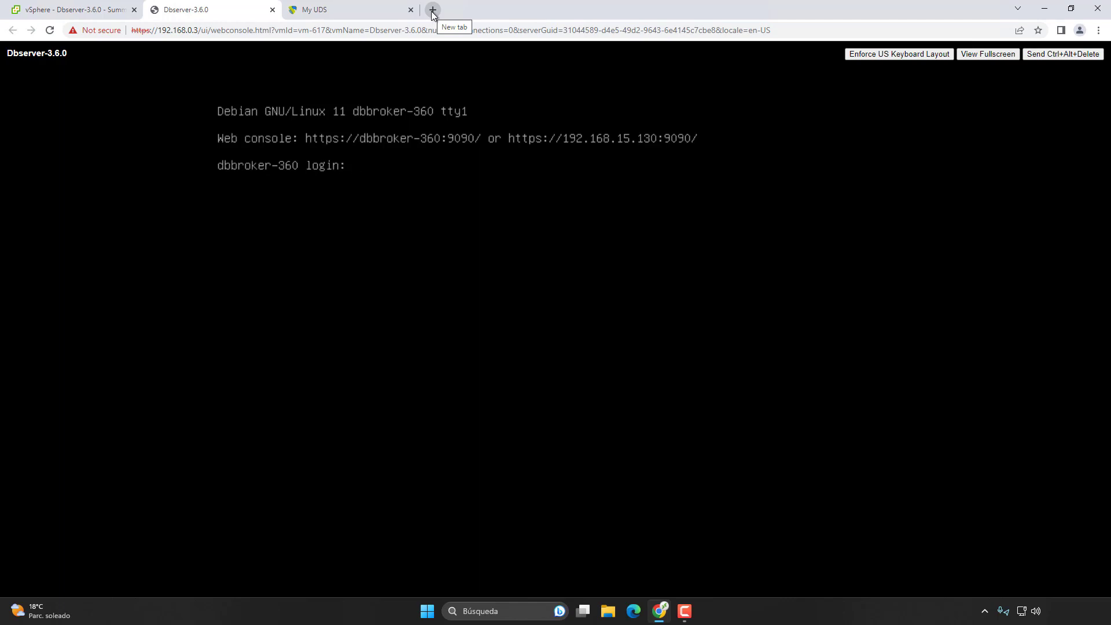
# Step: Log in as root and begin the nano command for /etc/network/interfaces
pyautogui.write('root')
pyautogui.press('Return')
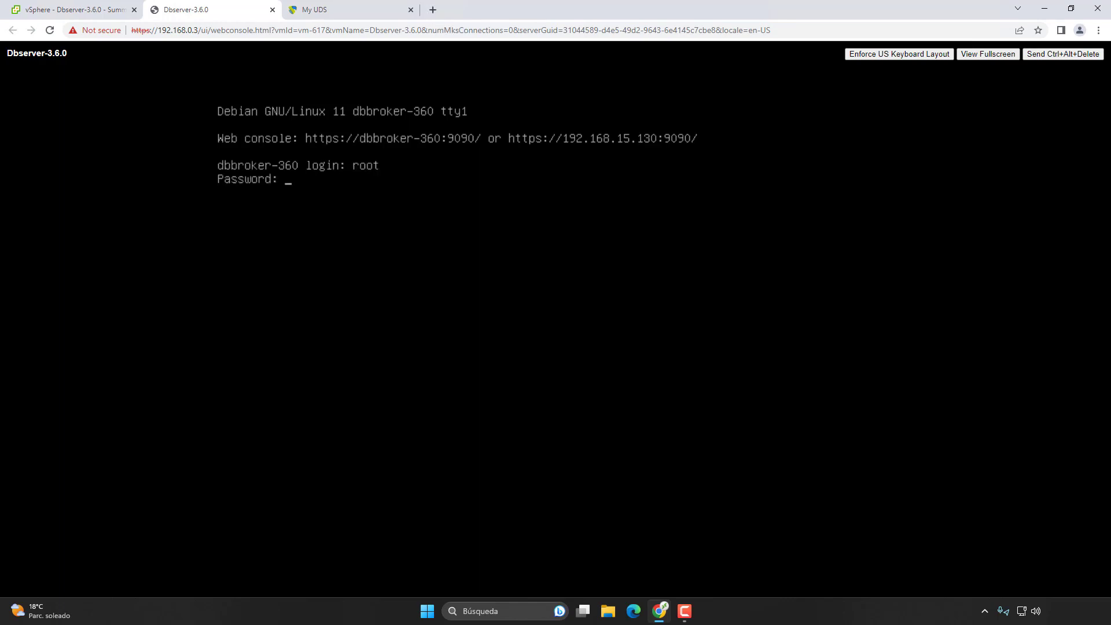
pyautogui.press('Return')
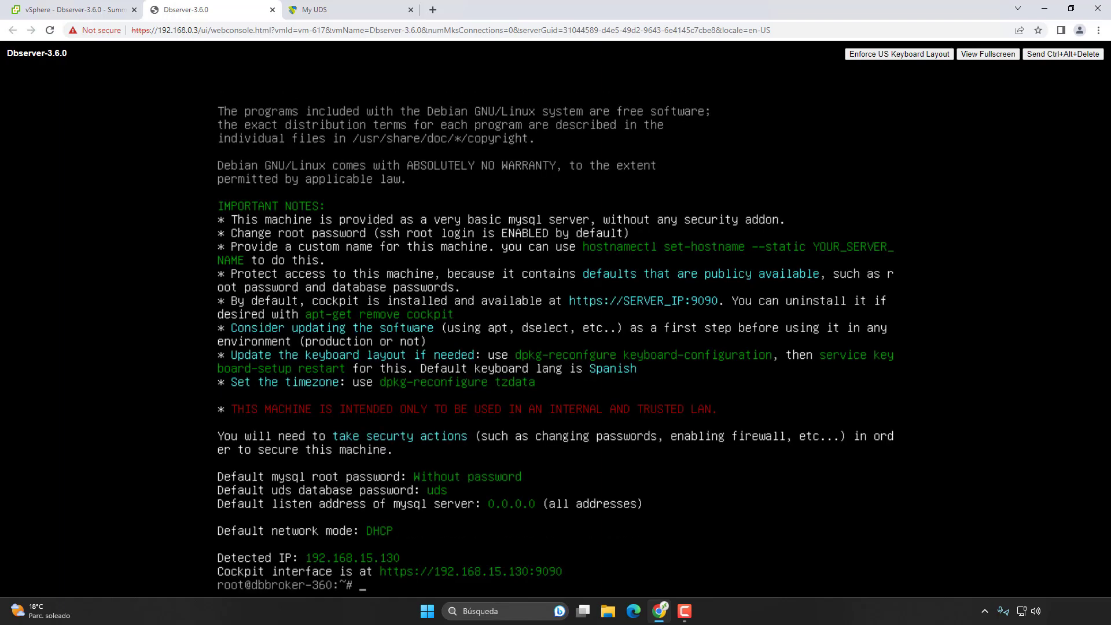
pyautogui.write('nano /etc/nttwork/int')
# Step: Add address 192.168.0.70, netmask 255.255.255.0 and gateway 192.168.0.1 to the interfaces file and save
pyautogui.press('Tab')
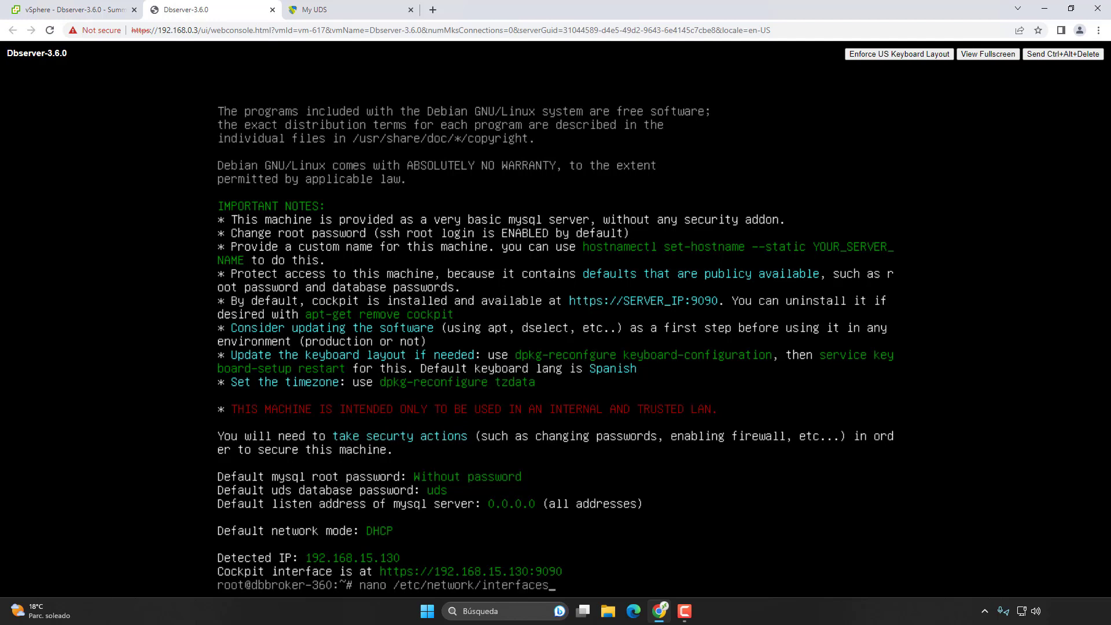
pyautogui.press('Return')
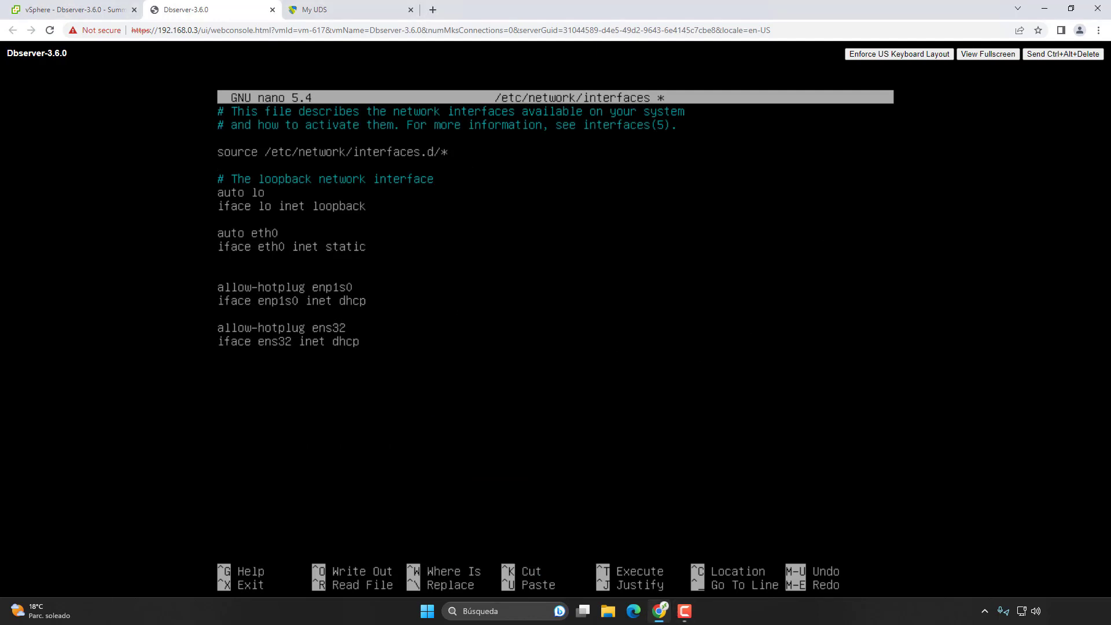
pyautogui.write('ddress 192.168.0.70')
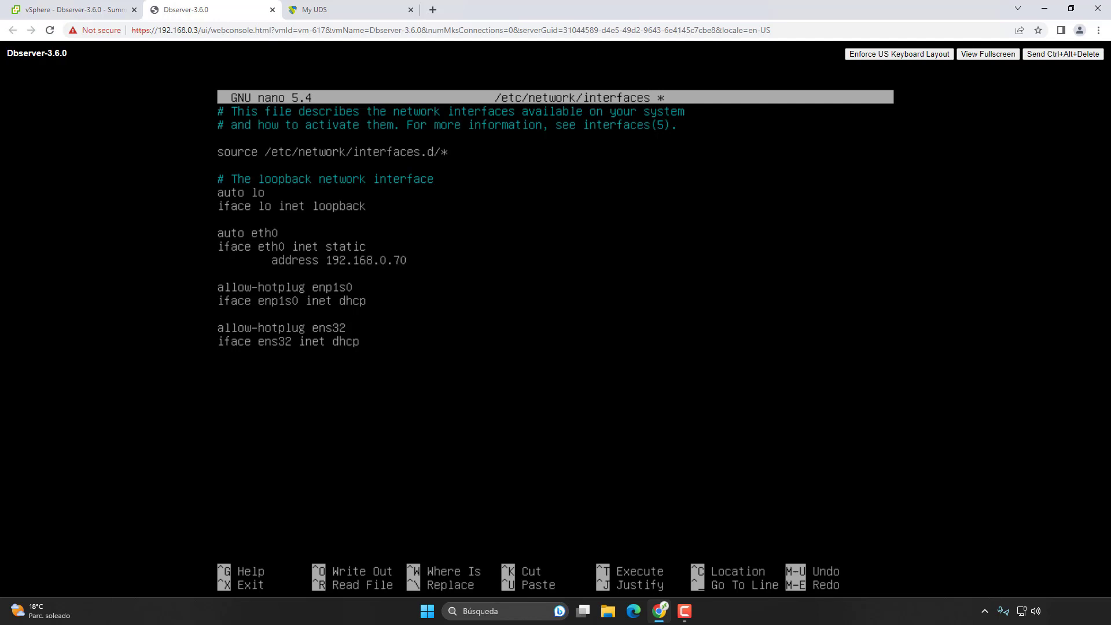
pyautogui.press('Return')
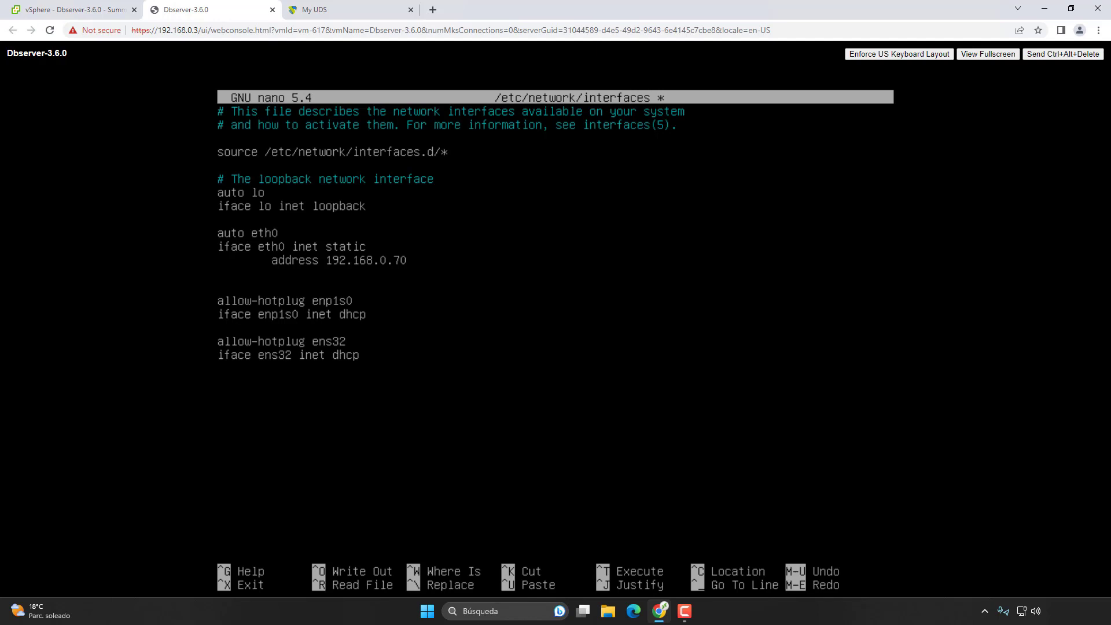
pyautogui.write('netmask 255.255.255.0')
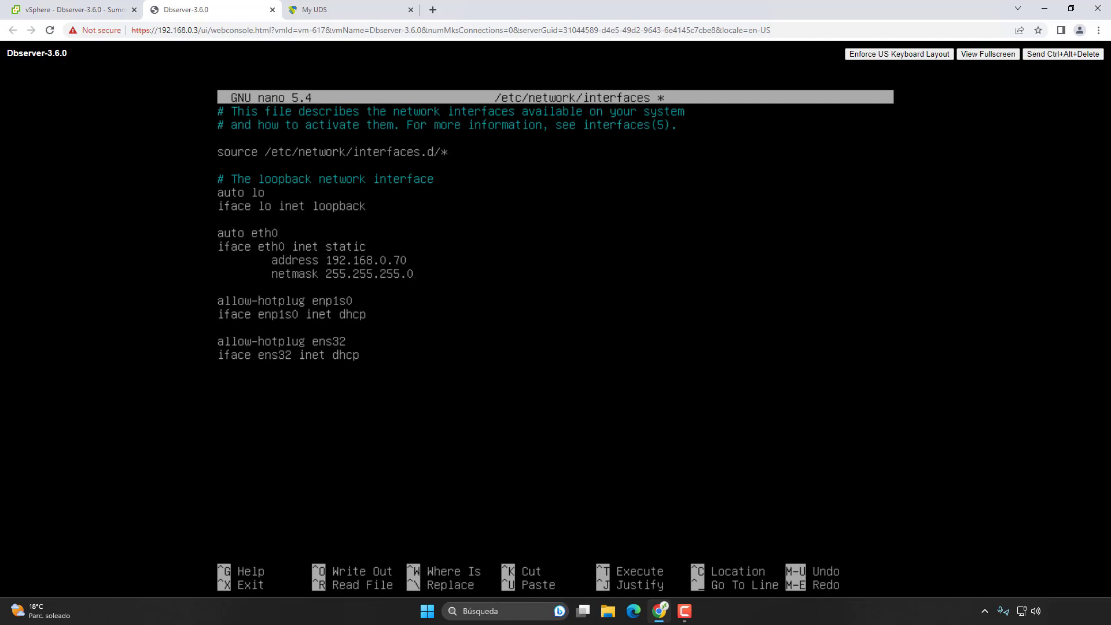
pyautogui.press('Return')
pyautogui.write('ga')
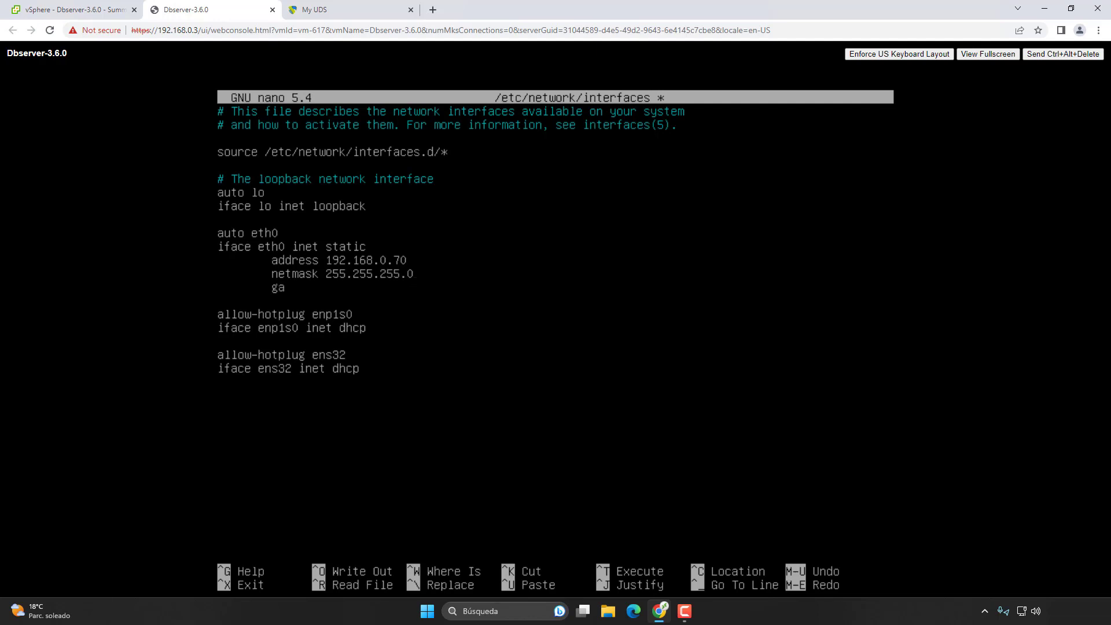
pyautogui.write('teway 192.168.0.1')
pyautogui.hotkey('ctrl', 'o')
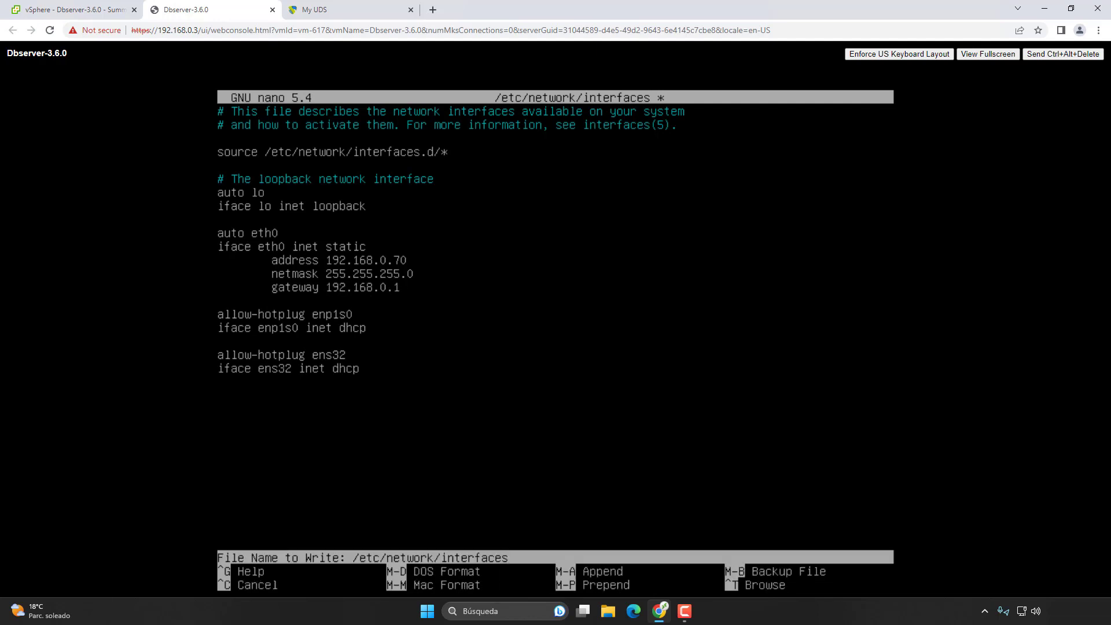
pyautogui.press('Return')
pyautogui.hotkey('ctrl', 'x')
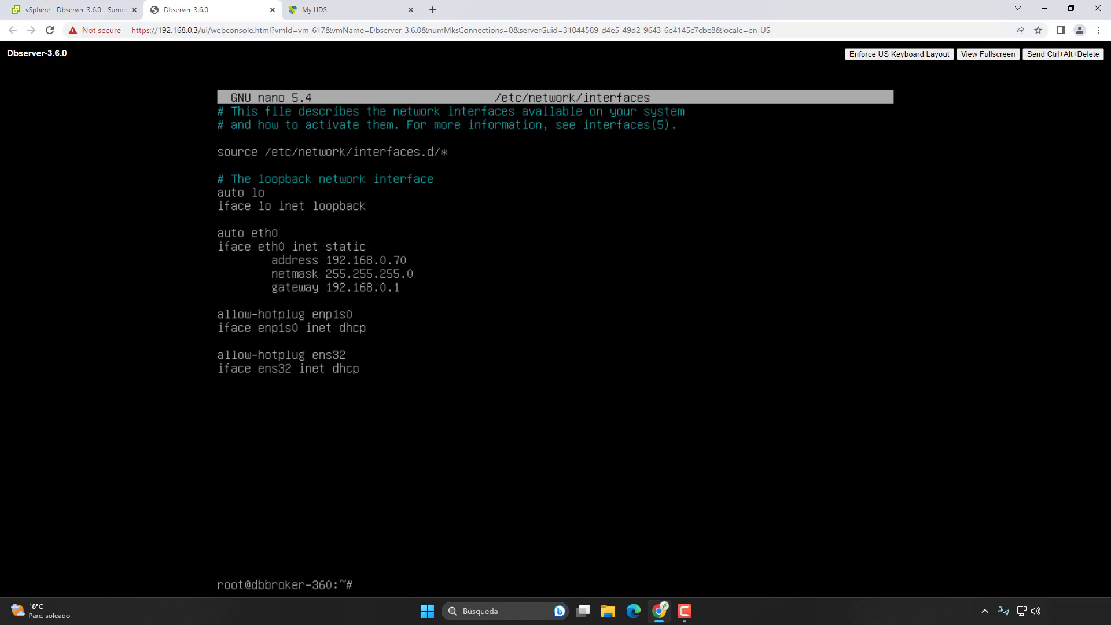
# Step: Restart networking and verify the new address with ip a
pyautogui.press('Up')
pyautogui.press('Up')
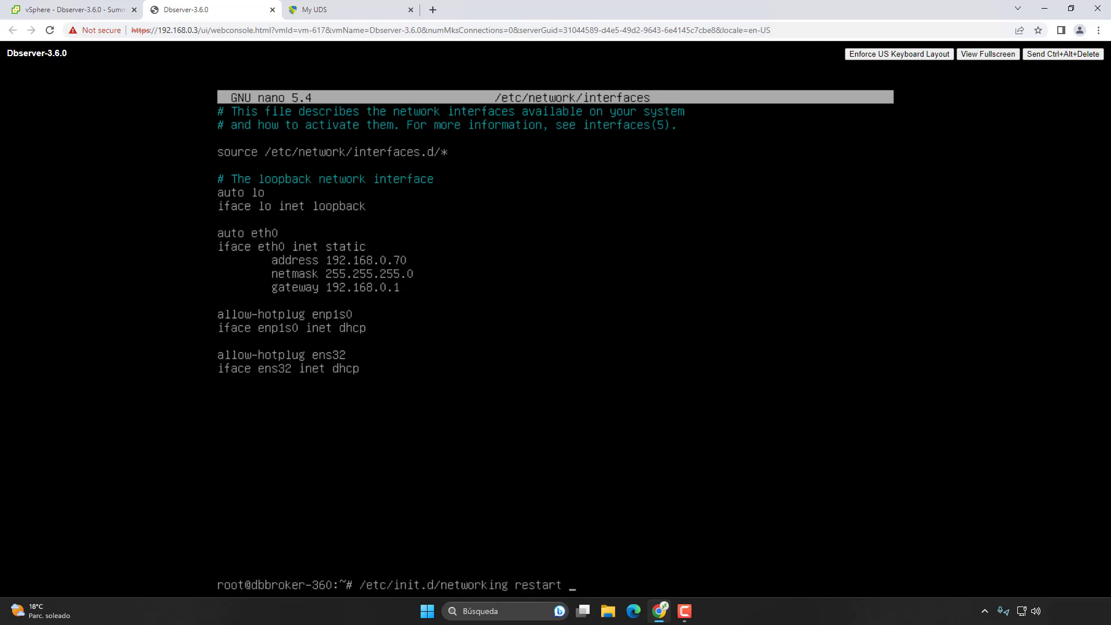
pyautogui.press('Return')
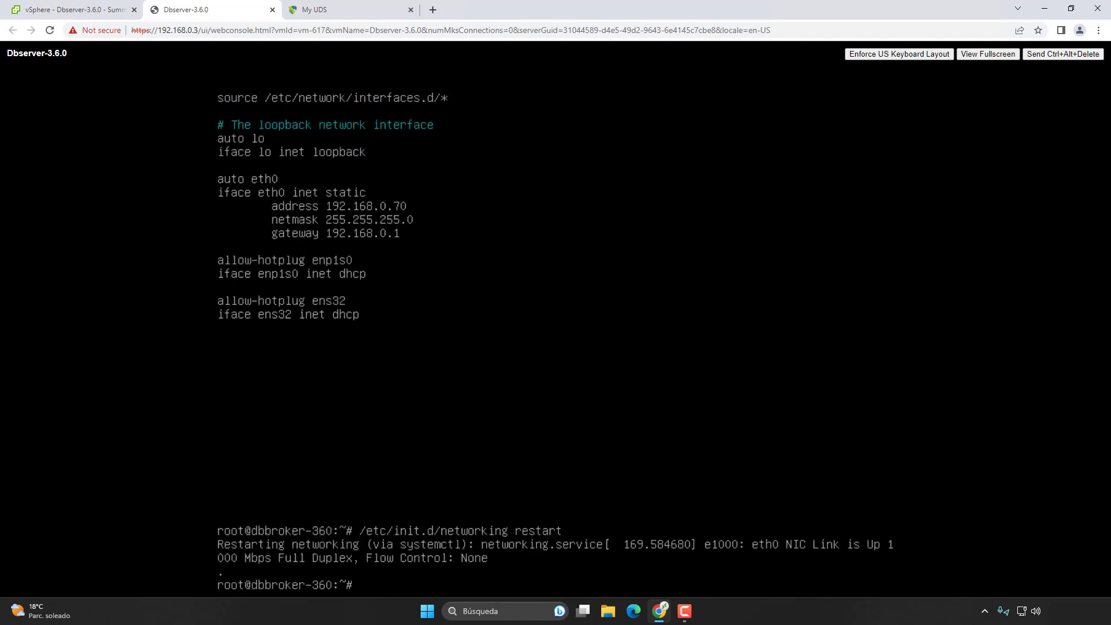
pyautogui.write('ip a')
pyautogui.press('Return')
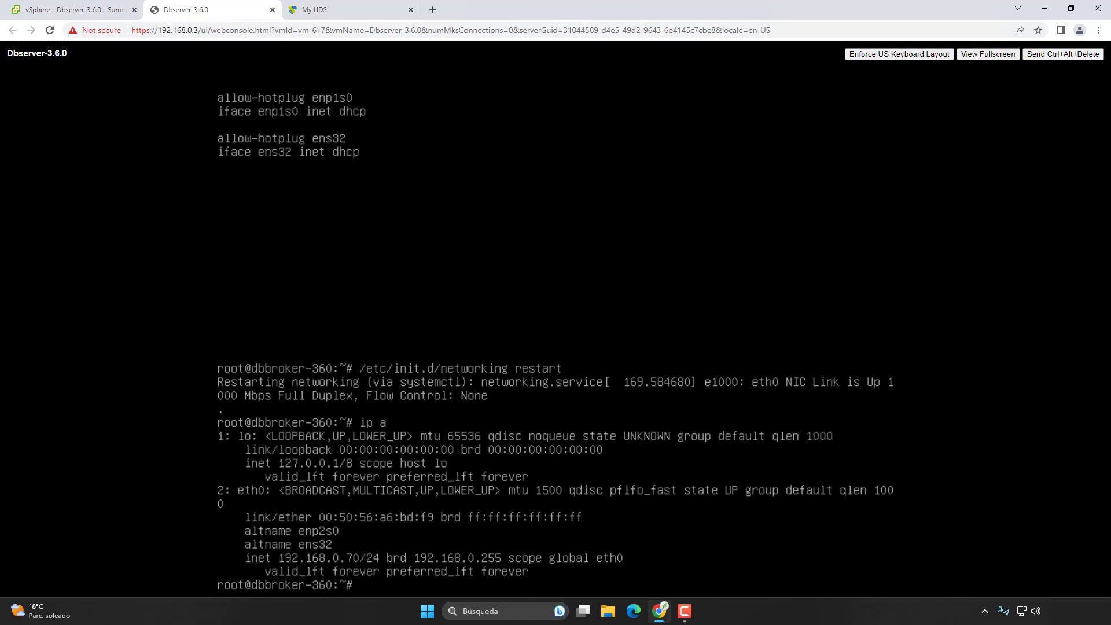
# Step: Power on Server-3.6.0, open its web console, and run uds ip to show its usage
pyautogui.click(271, 11)
pyautogui.click(107, 10)
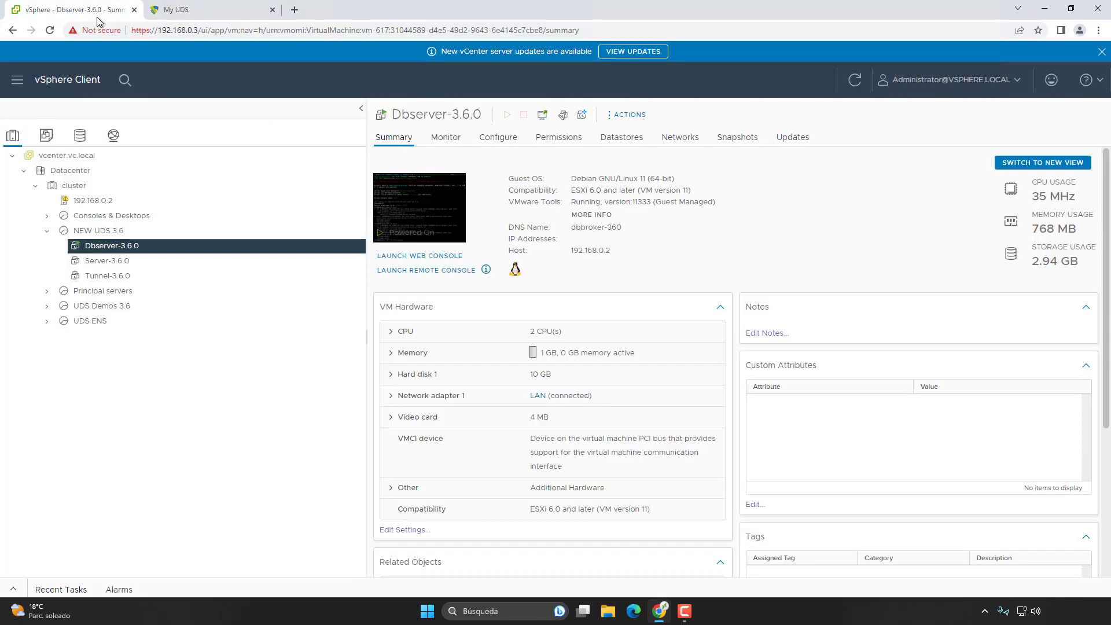
pyautogui.click(108, 259)
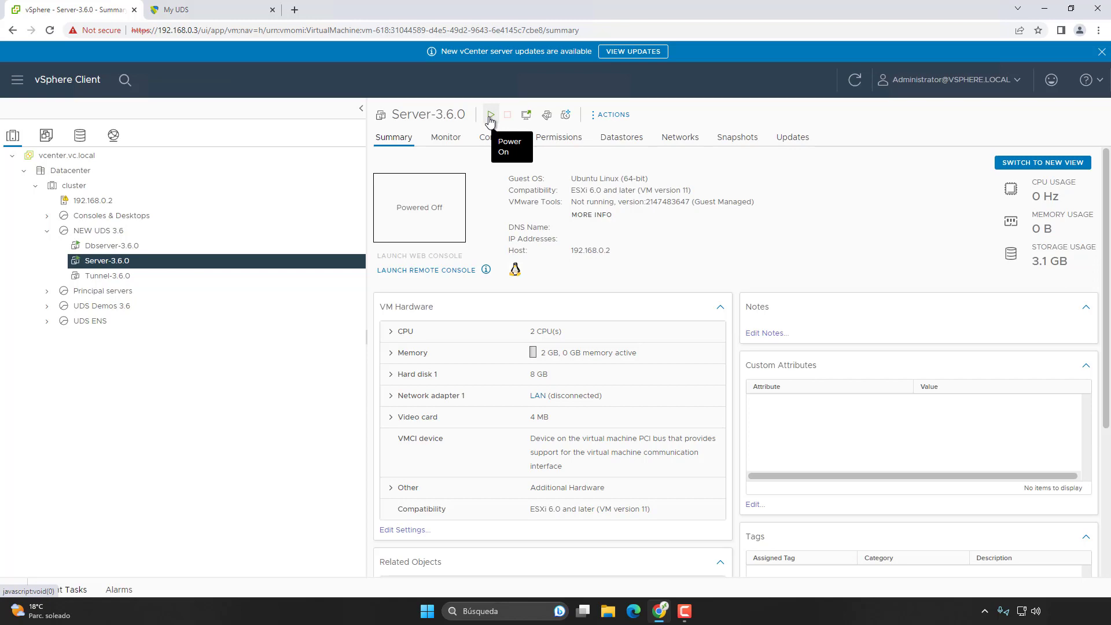
pyautogui.click(490, 116)
pyautogui.click(462, 203)
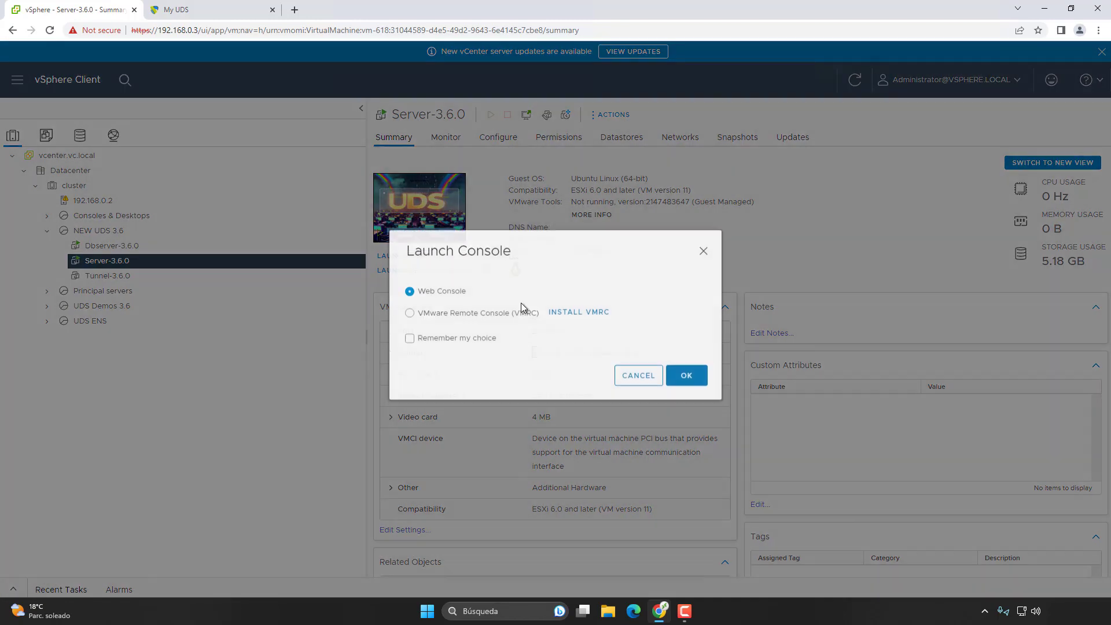
pyautogui.click(687, 376)
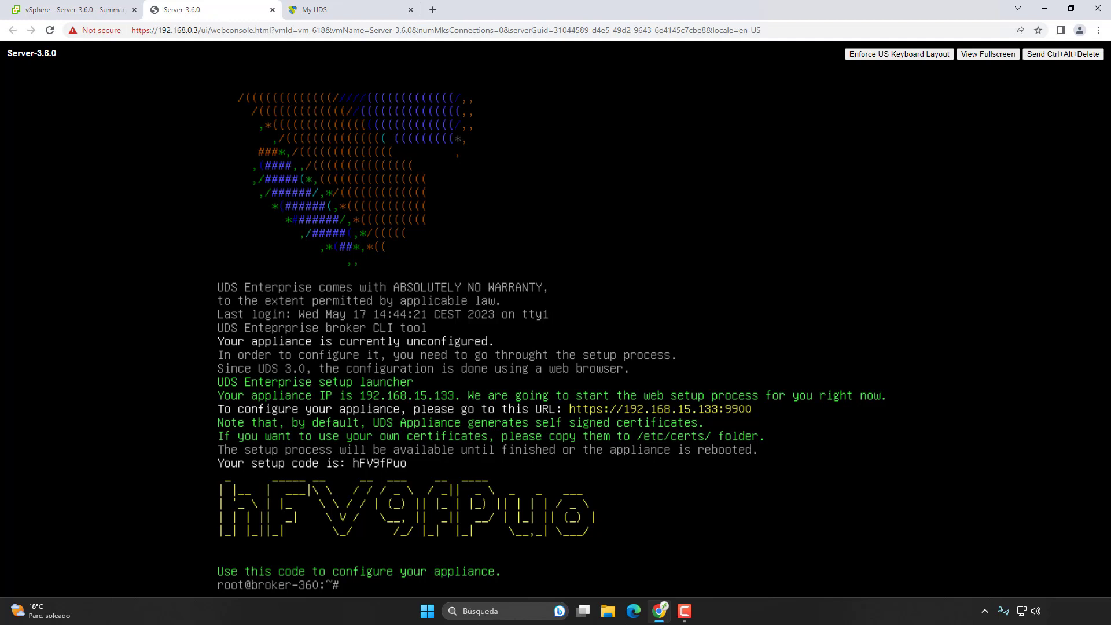
pyautogui.write('s ip')
pyautogui.press('Return')
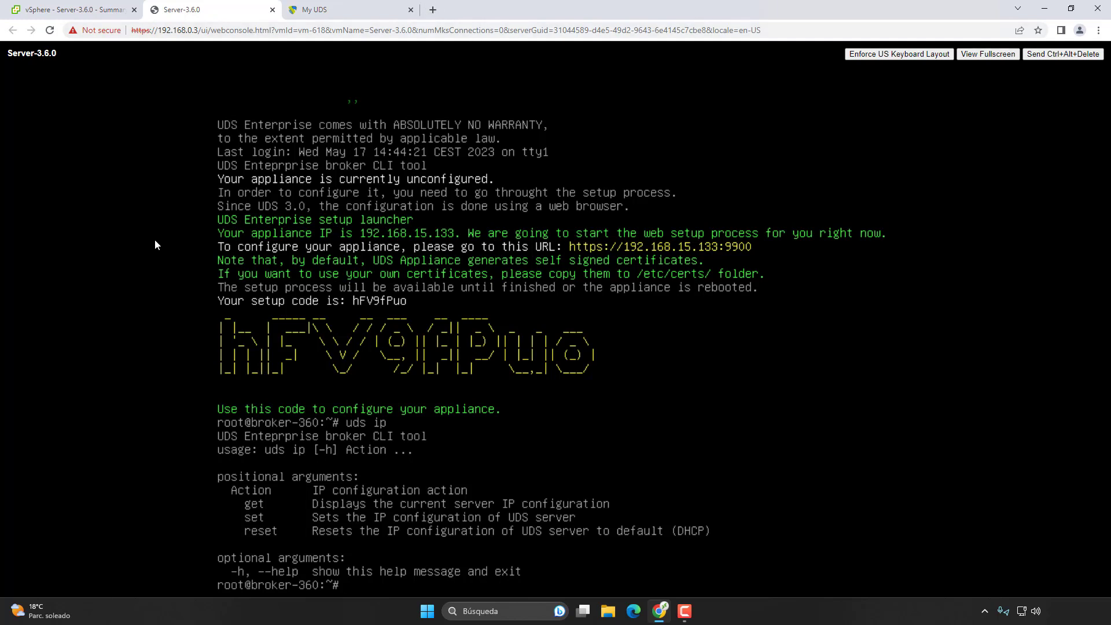
pyautogui.click(431, 10)
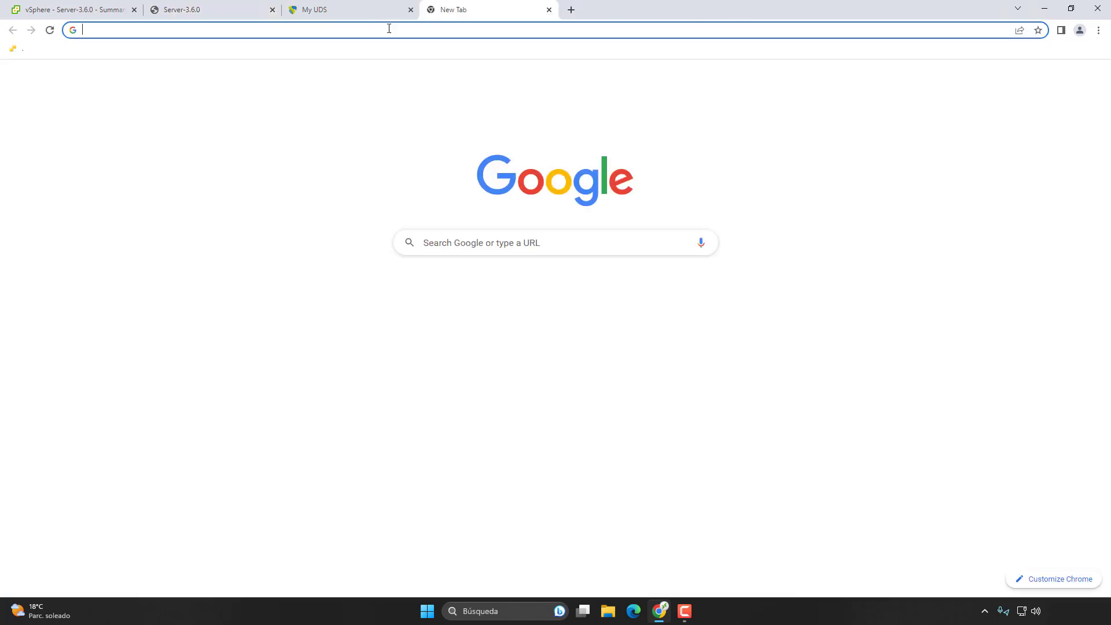
pyautogui.click(386, 30)
pyautogui.write('https')
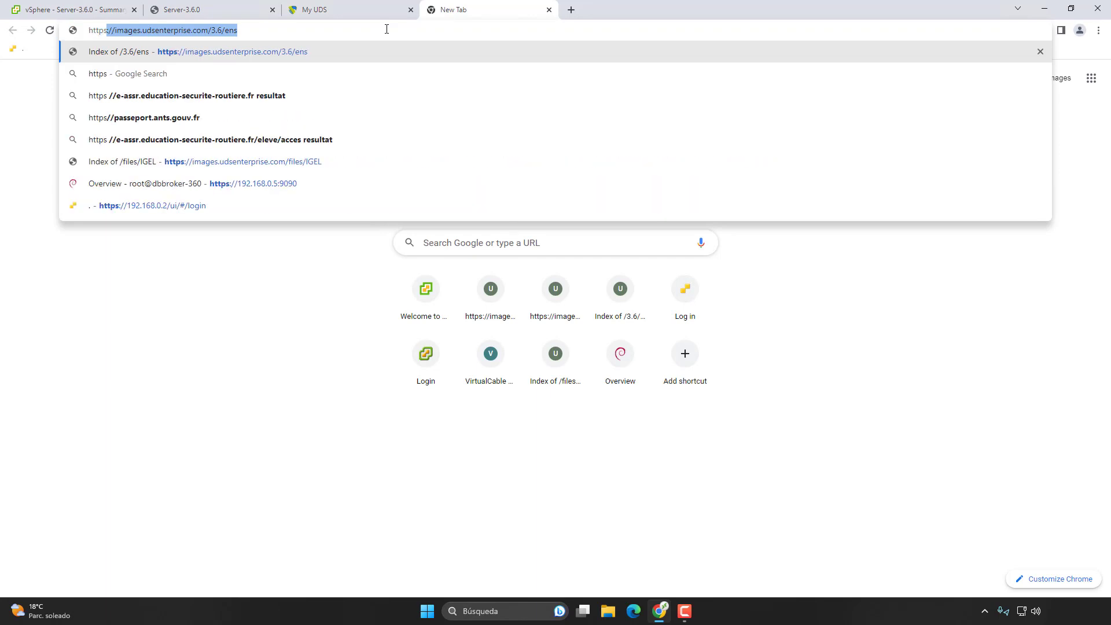
pyautogui.write('://192.')
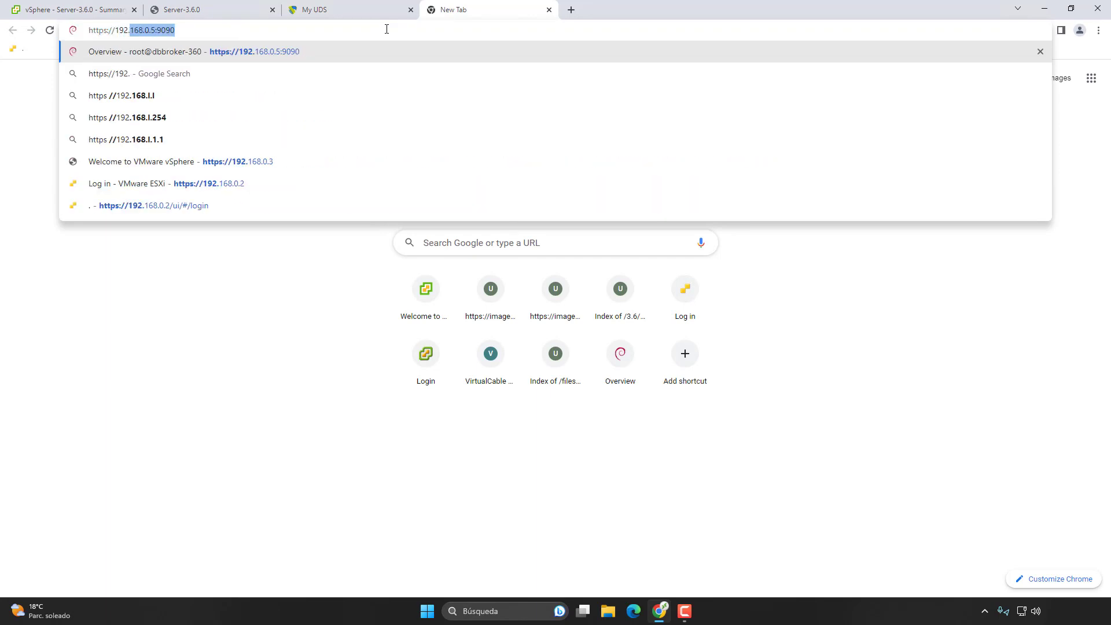
pyautogui.write('168.15.133')
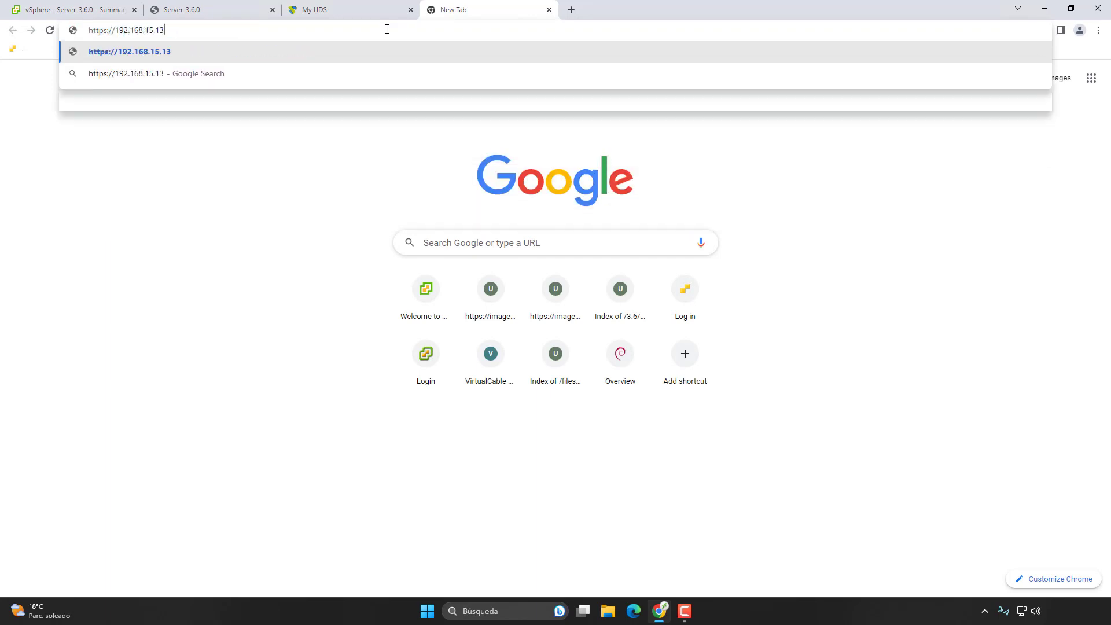
pyautogui.click(220, 7)
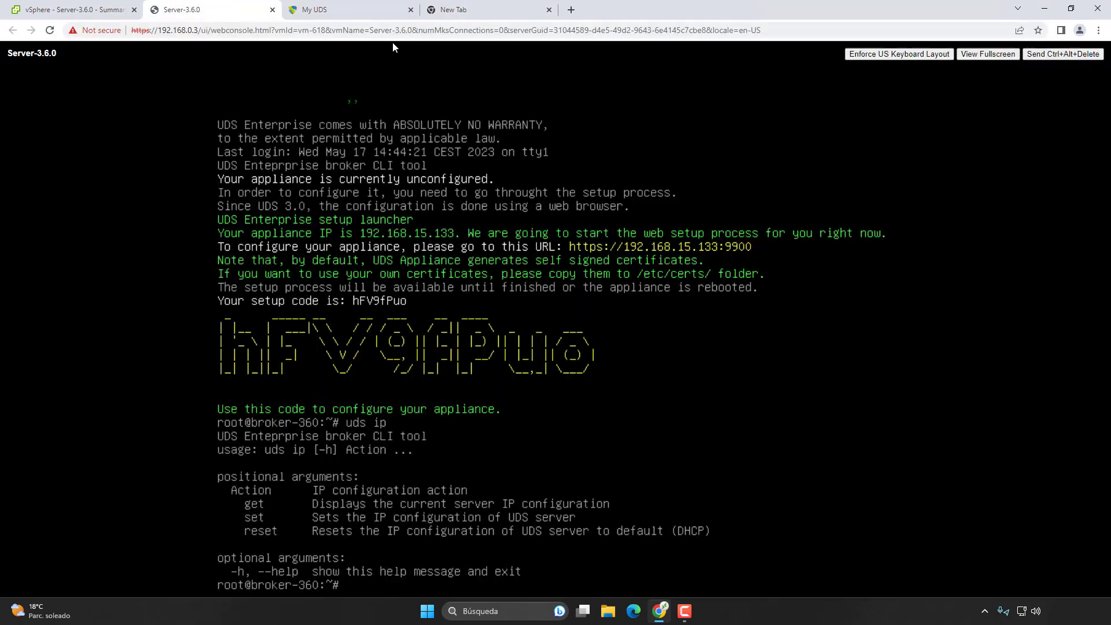
pyautogui.click(480, 9)
pyautogui.write(':9900')
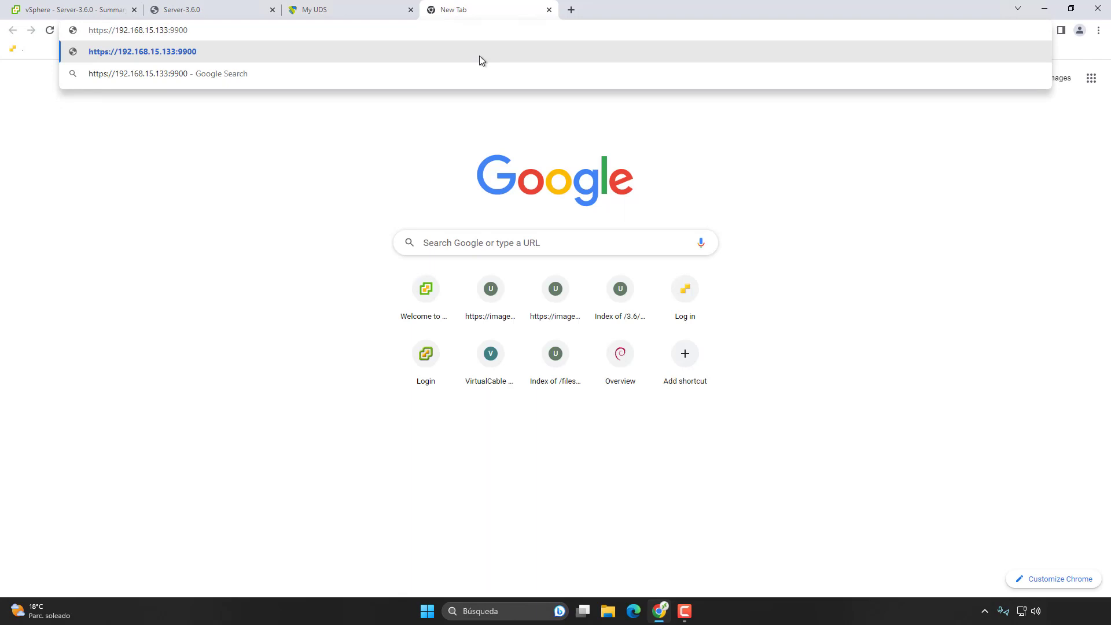
pyautogui.press('Return')
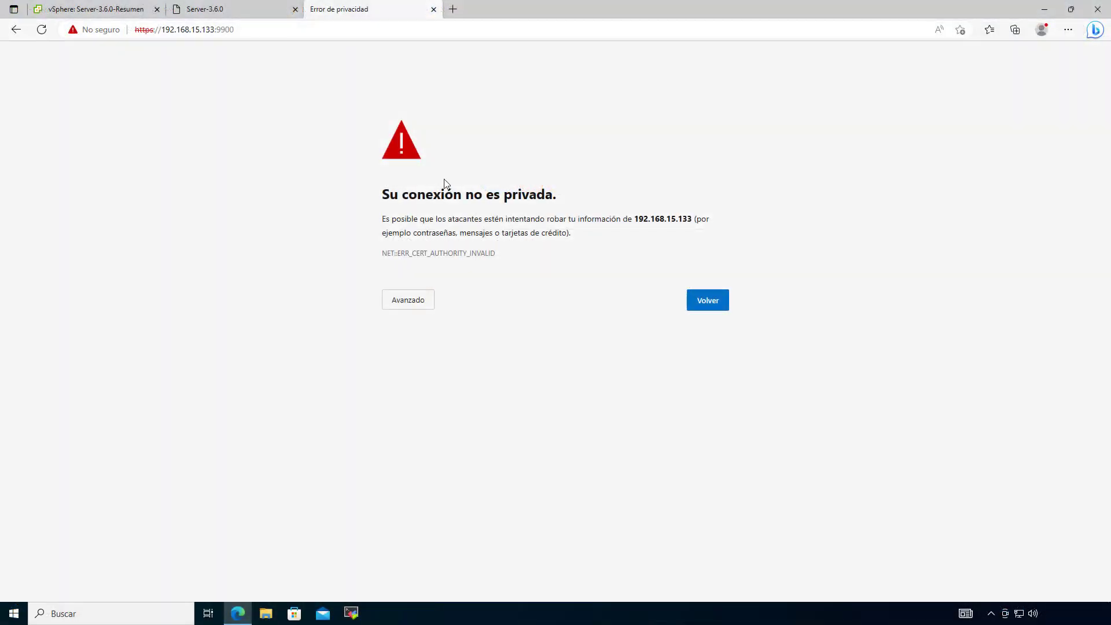
pyautogui.click(399, 307)
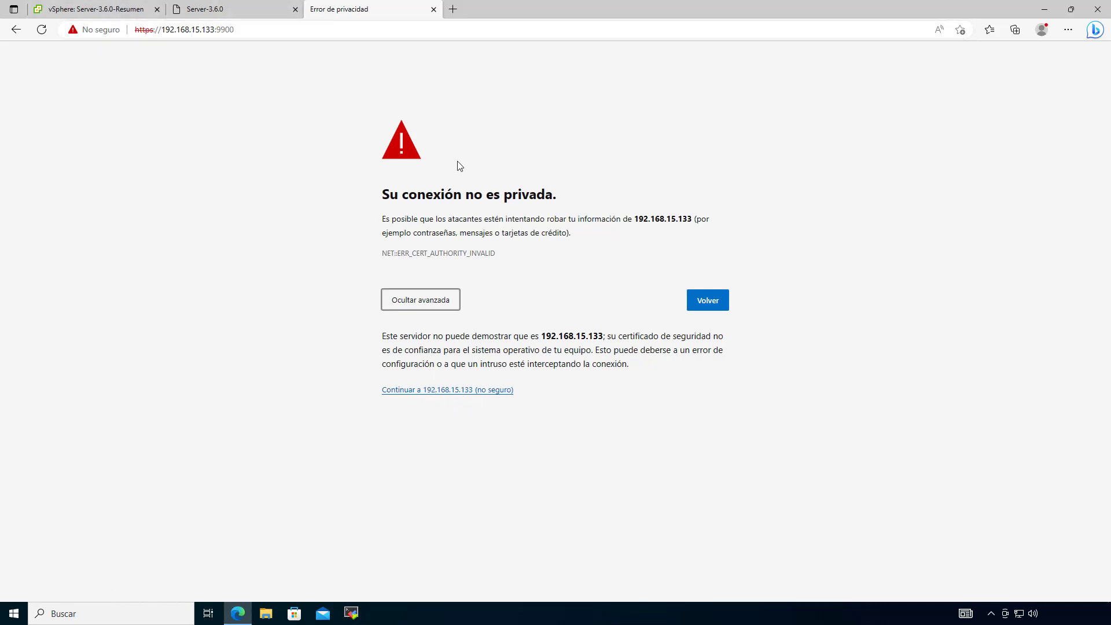
pyautogui.click(446, 390)
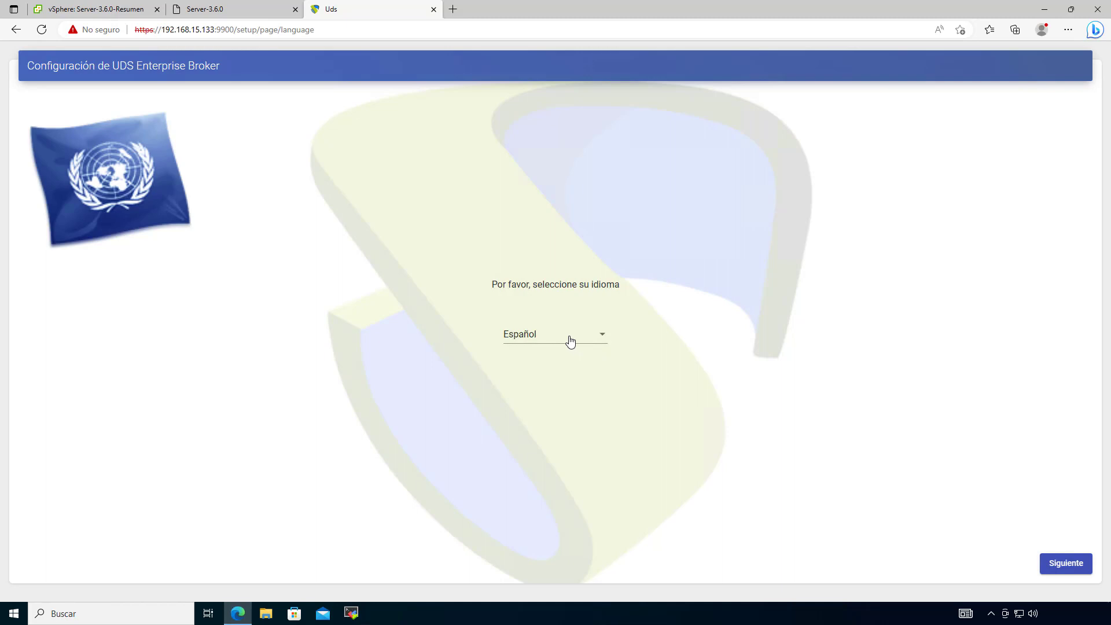
# Step: Switch the setup language to English, decline page translation, and accept the EULA
pyautogui.click(541, 341)
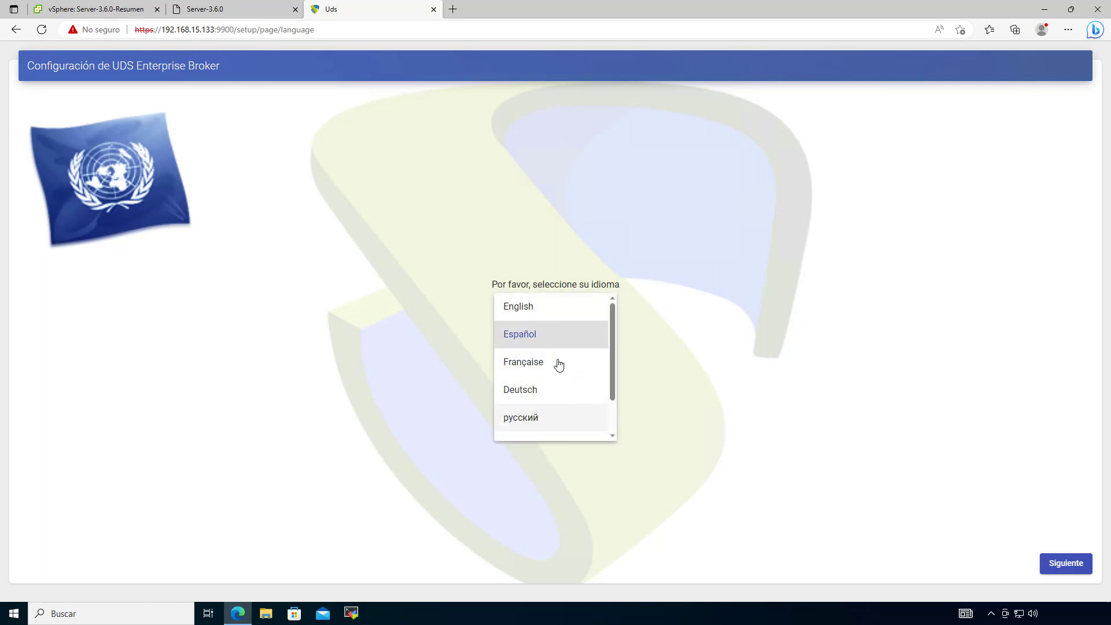
pyautogui.click(563, 306)
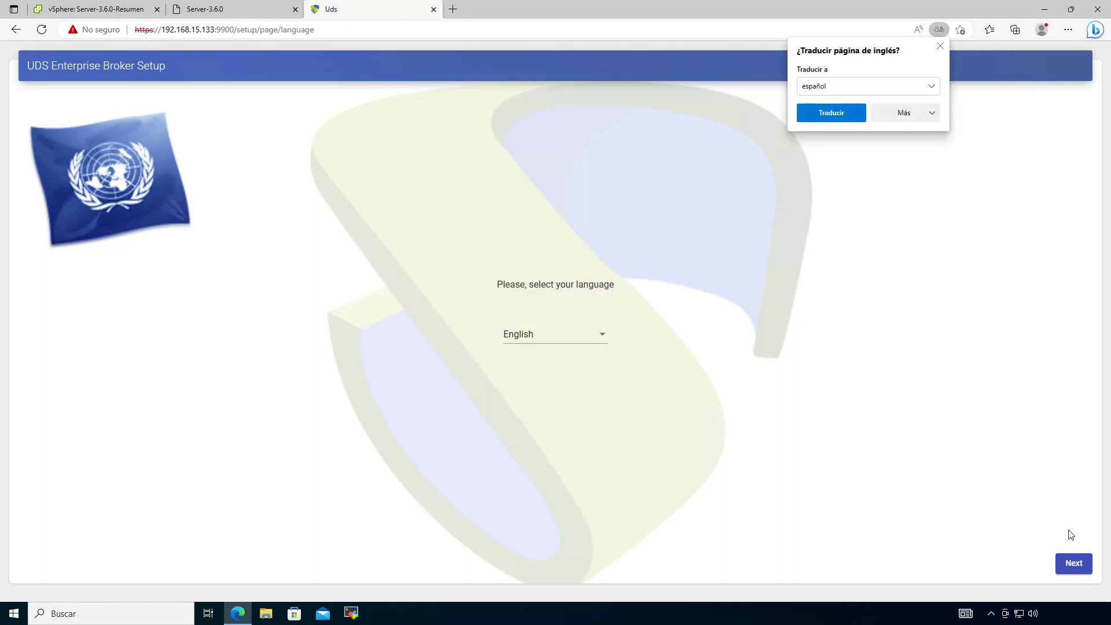
pyautogui.click(907, 113)
pyautogui.click(912, 133)
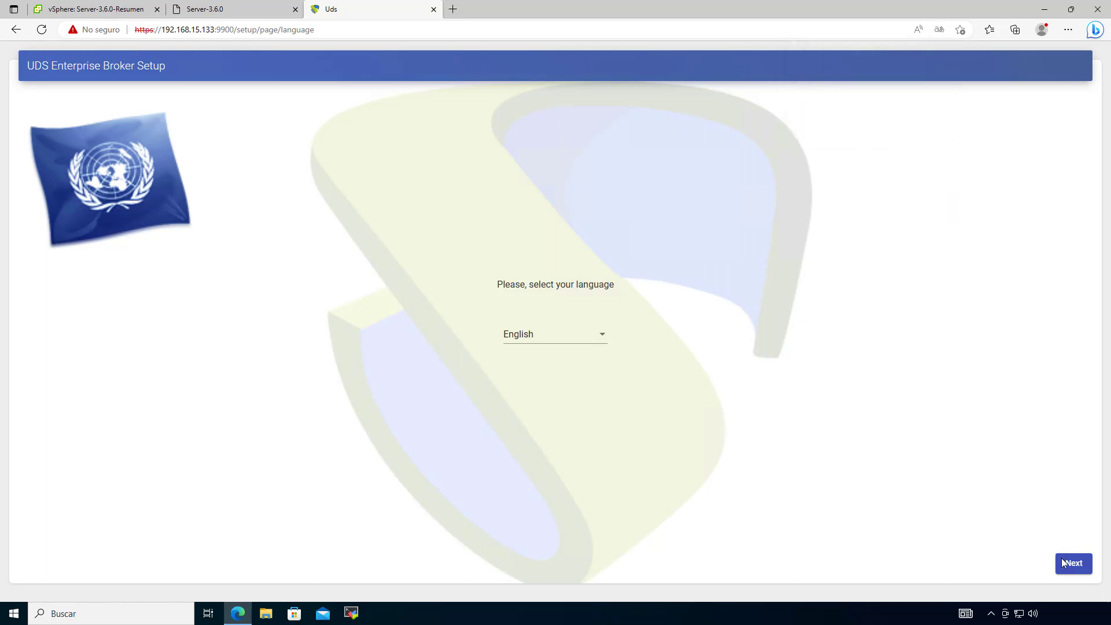
pyautogui.click(1062, 560)
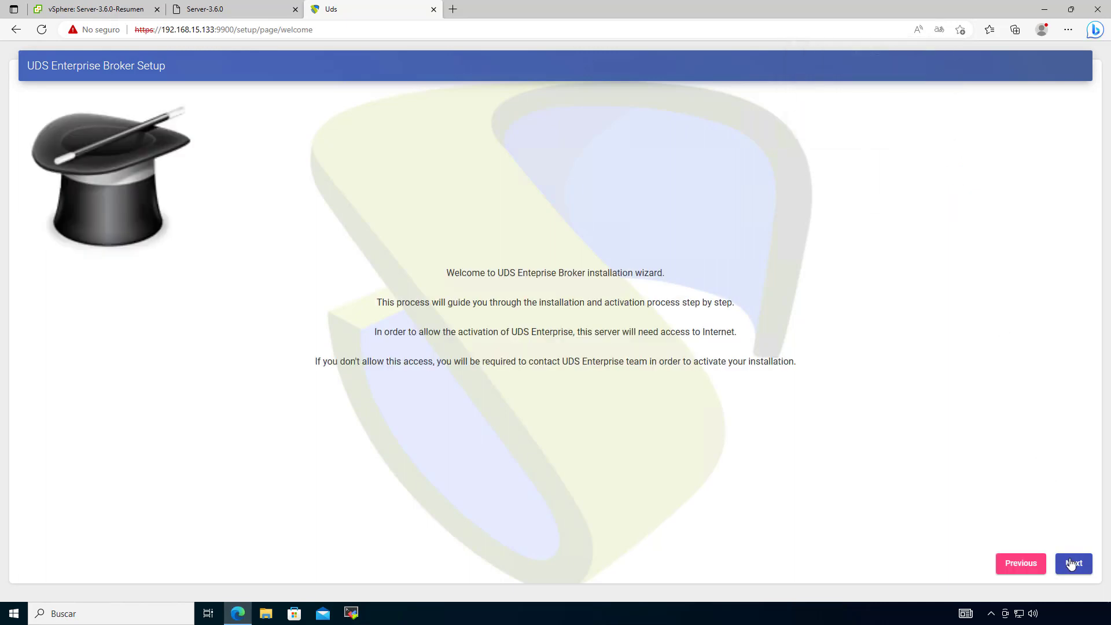
pyautogui.click(1072, 564)
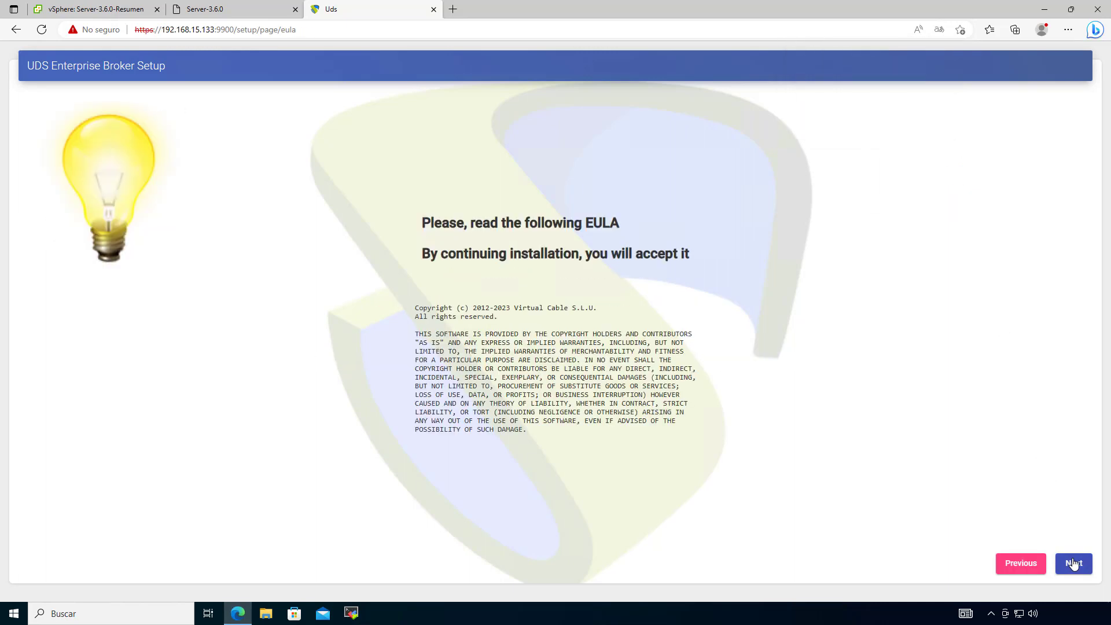
pyautogui.click(1072, 564)
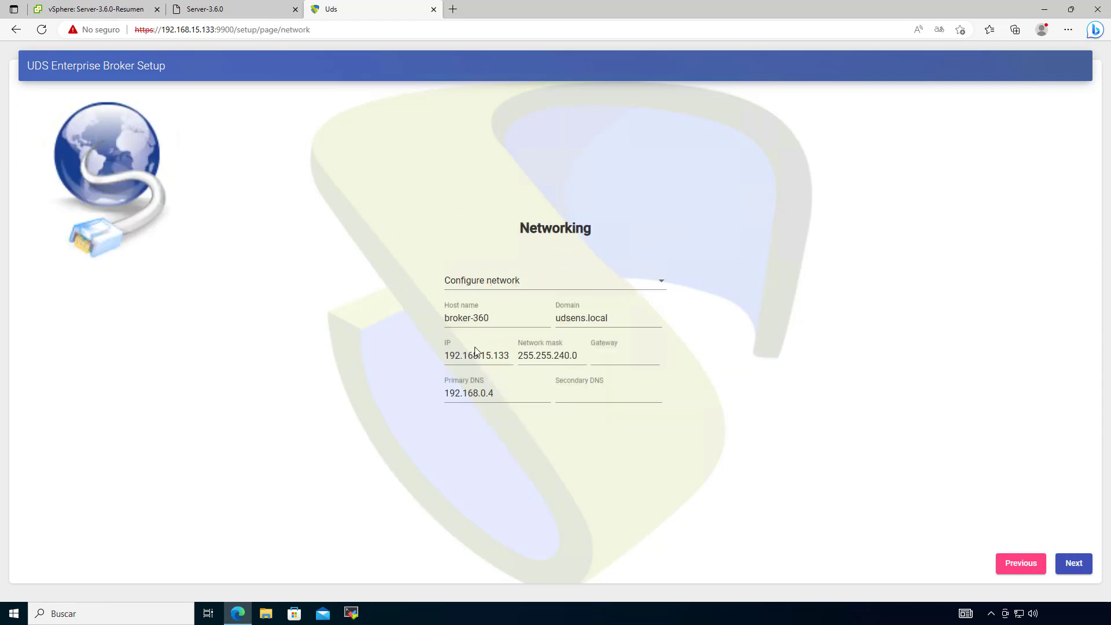
# Step: Set domain vc.local, host name broker360 and IP address 192.168.0.71
pyautogui.moveTo(622, 318); pyautogui.dragTo(535, 319)
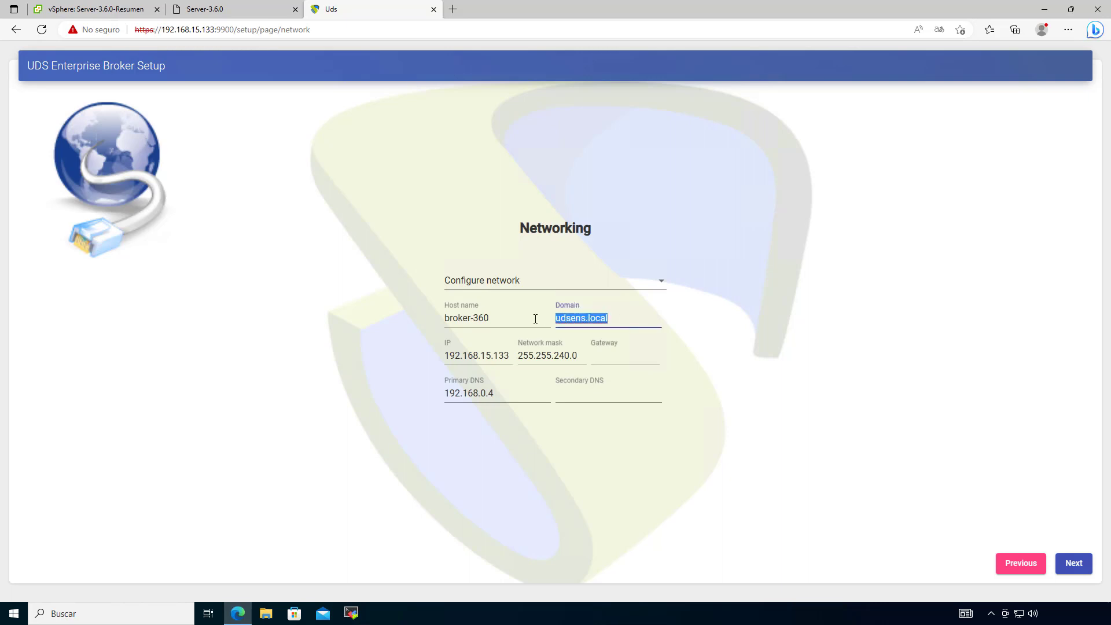
pyautogui.write('vc.l')
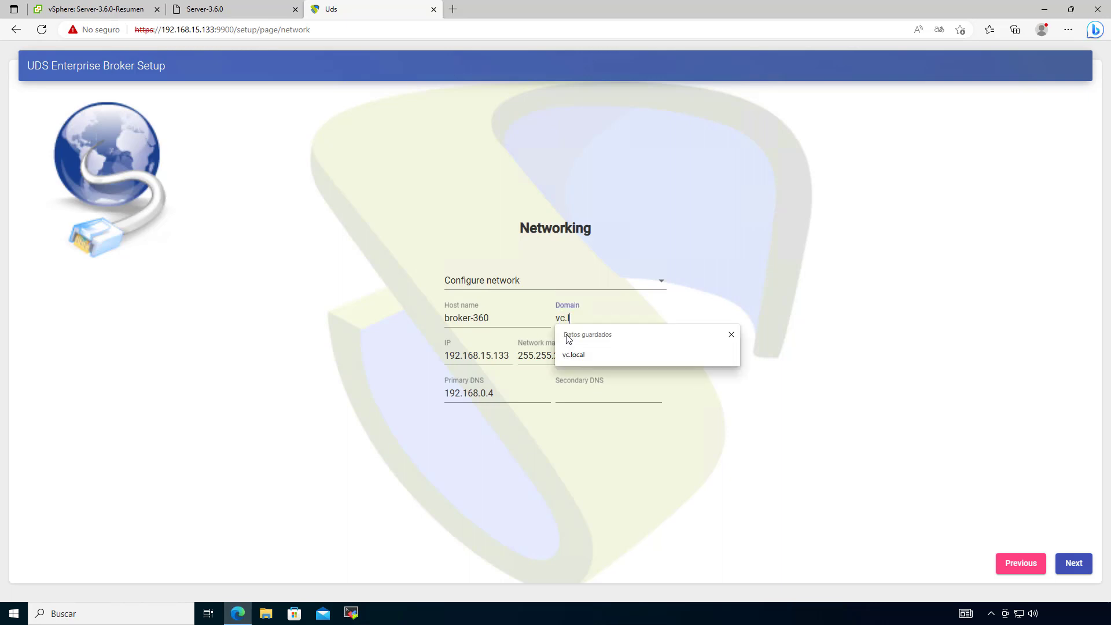
pyautogui.write('ocal')
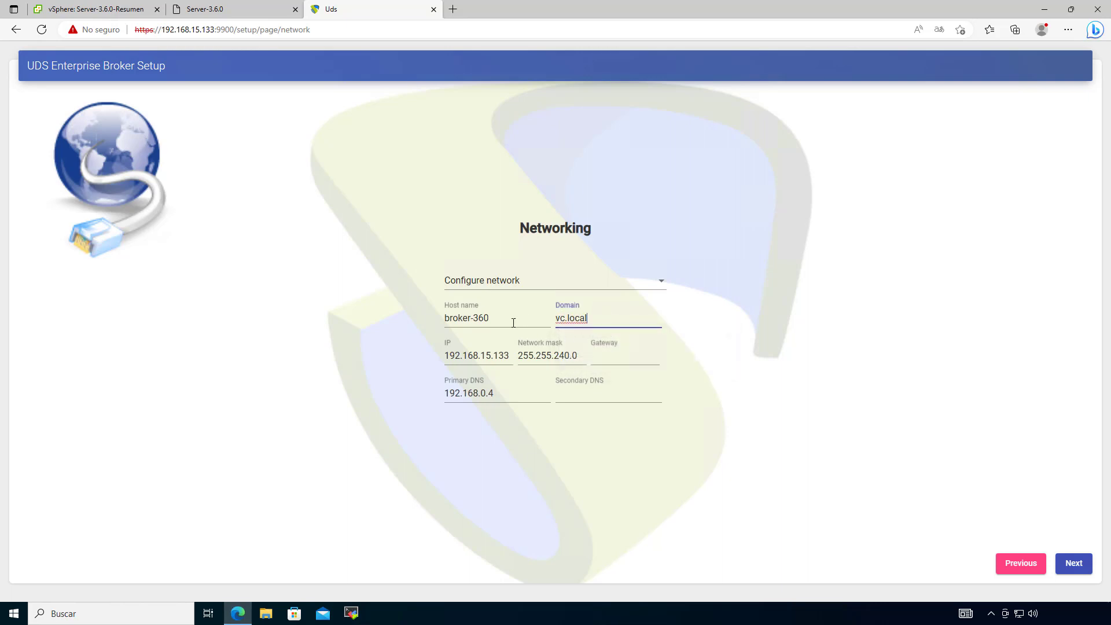
pyautogui.moveTo(513, 317); pyautogui.dragTo(425, 338)
pyautogui.click(387, 308)
pyautogui.click(474, 317)
pyautogui.press('BackSpace')
pyautogui.moveTo(509, 355); pyautogui.dragTo(436, 355)
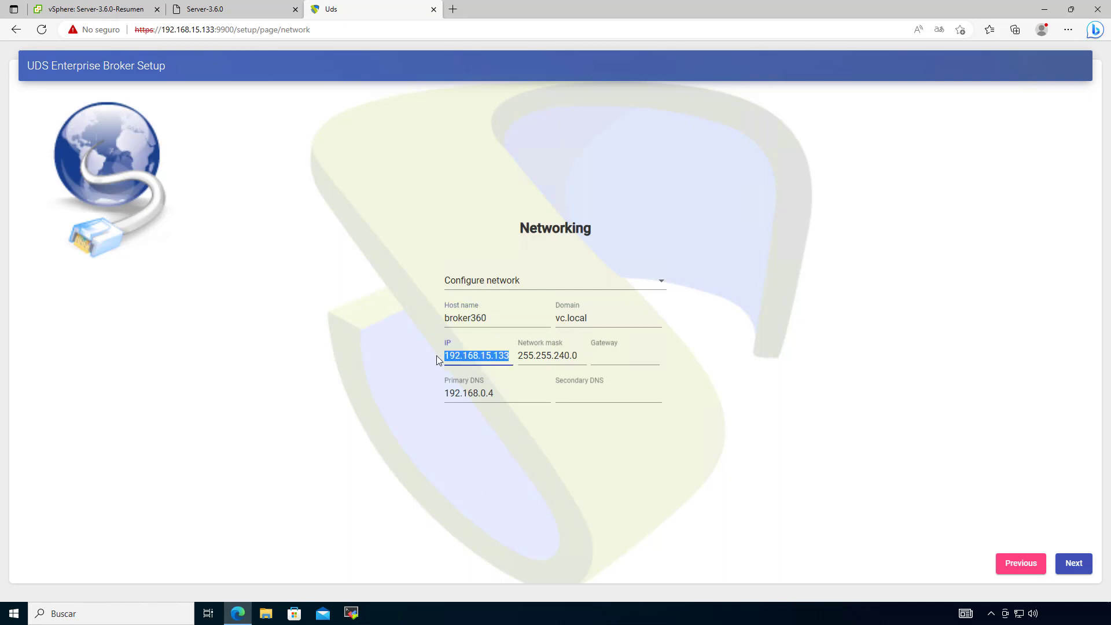
pyautogui.write('192.')
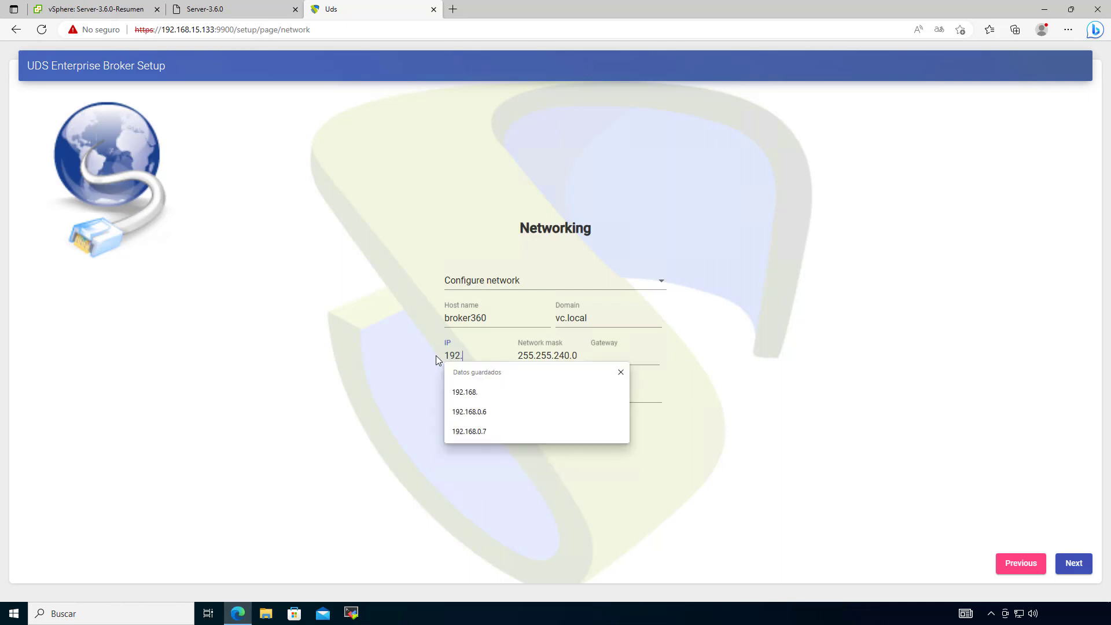
pyautogui.write('168.0.8')
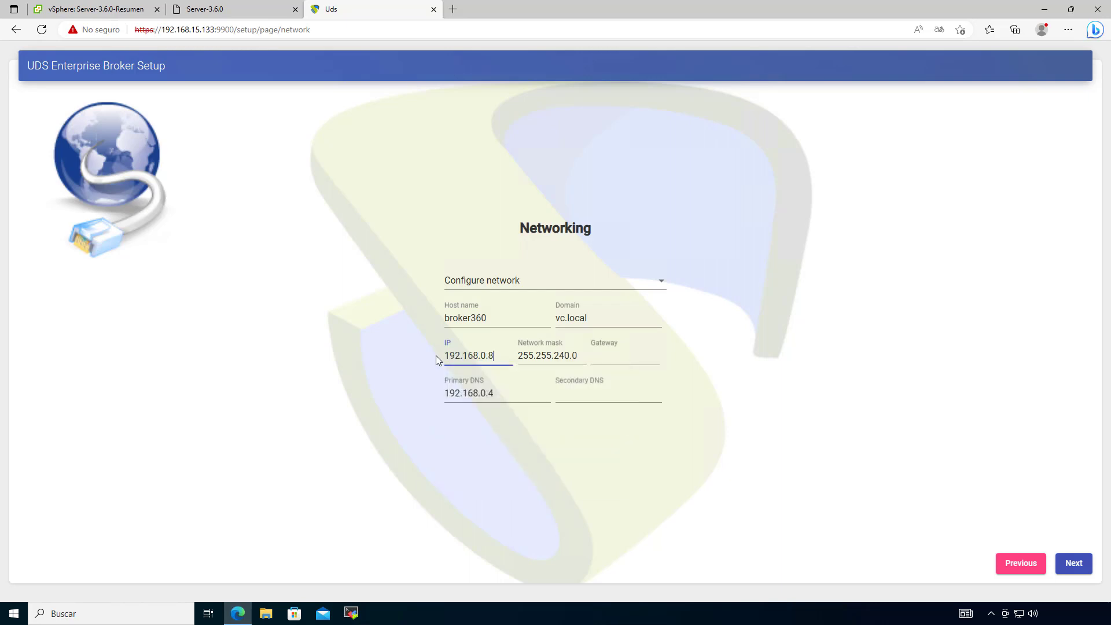
pyautogui.press('BackSpace')
pyautogui.write('71')
# Step: Fill gateway 192.168.0.1 and secondary DNS 8.8.8.8, then submit the network settings
pyautogui.click(616, 366)
pyautogui.click(626, 389)
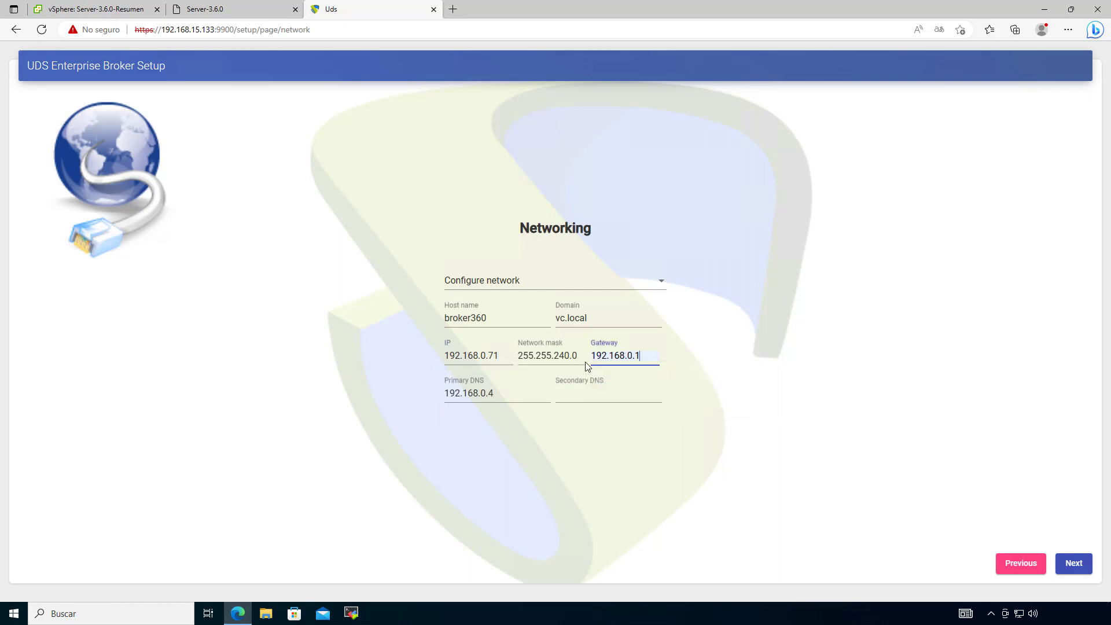
pyautogui.click(565, 359)
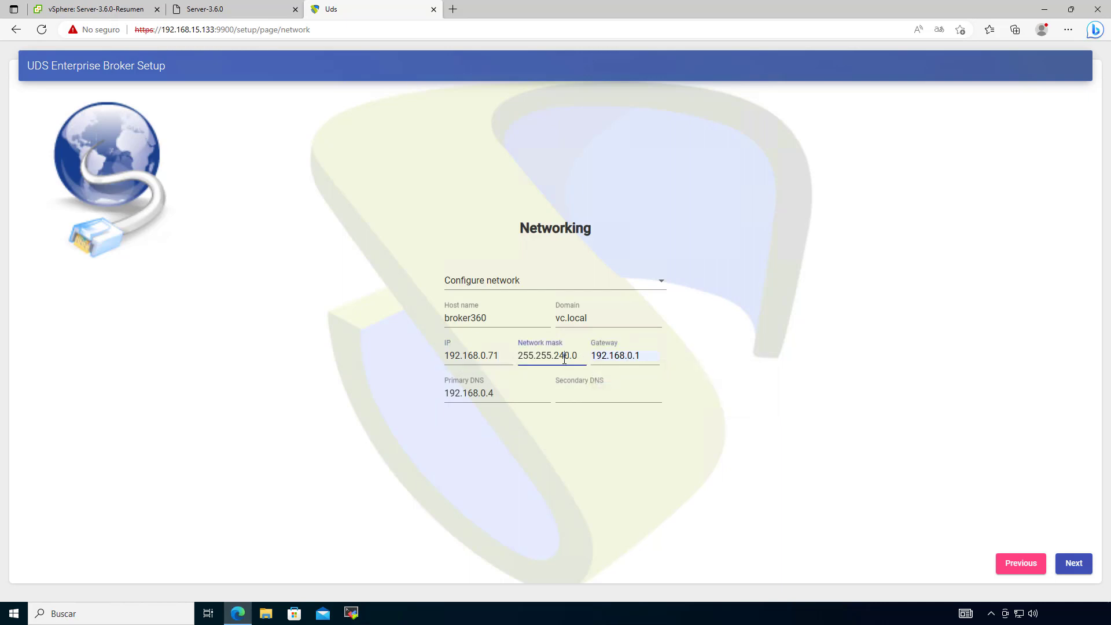
pyautogui.click(597, 400)
pyautogui.click(592, 432)
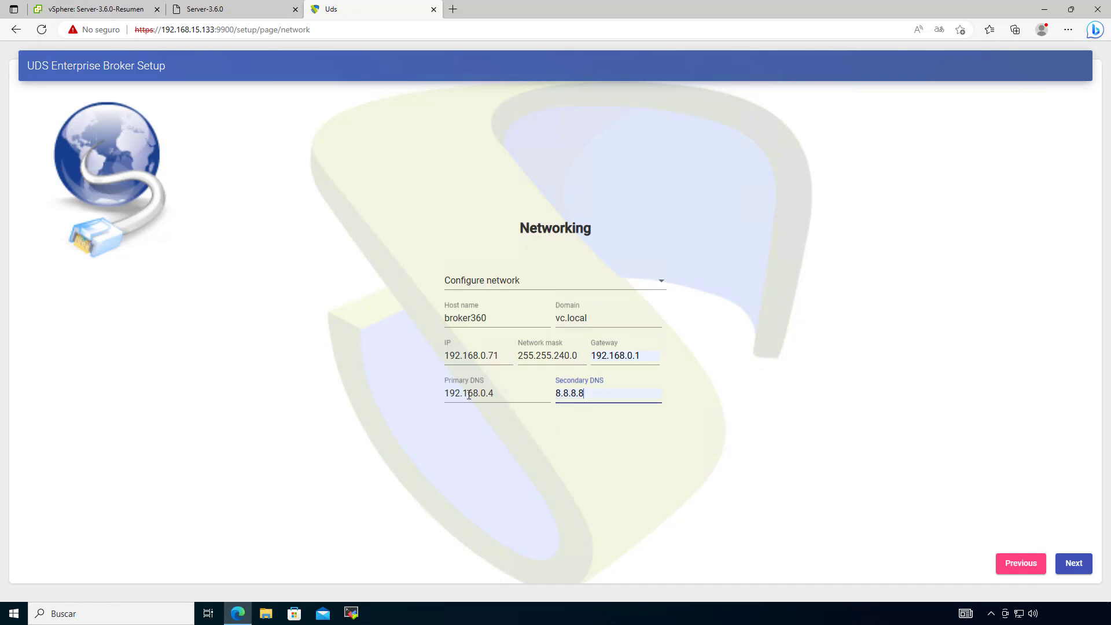
pyautogui.doubleClick(469, 395)
pyautogui.click(566, 438)
pyautogui.moveTo(605, 398); pyautogui.dragTo(425, 402)
pyautogui.click(779, 489)
pyautogui.click(1075, 568)
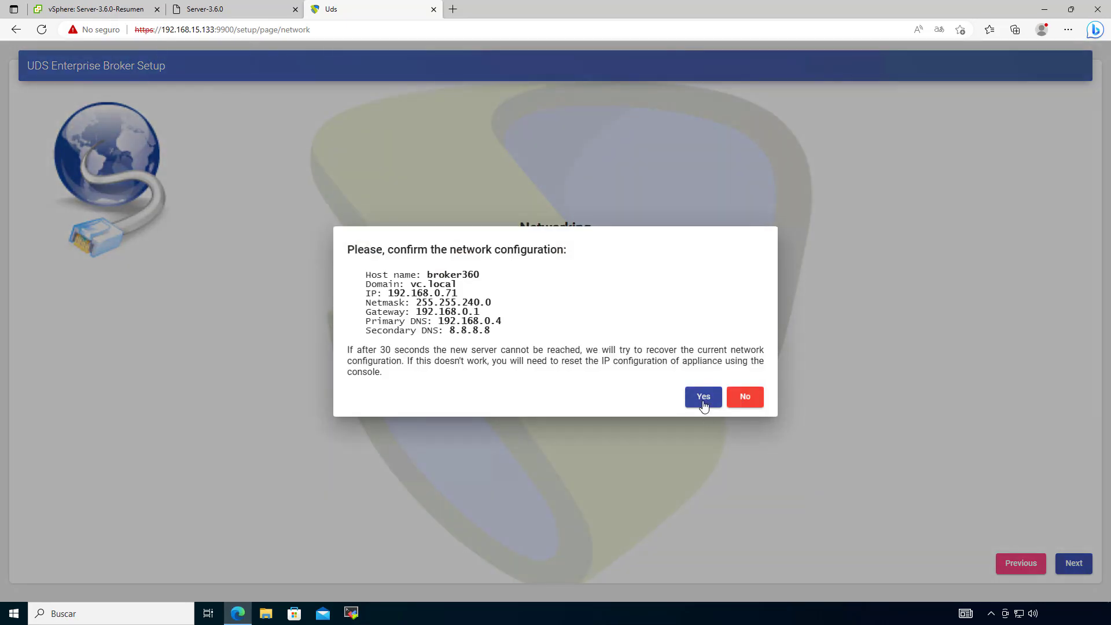
# Step: Confirm the new network settings and proceed past the certificate warning to 192.168.0.71
pyautogui.click(703, 397)
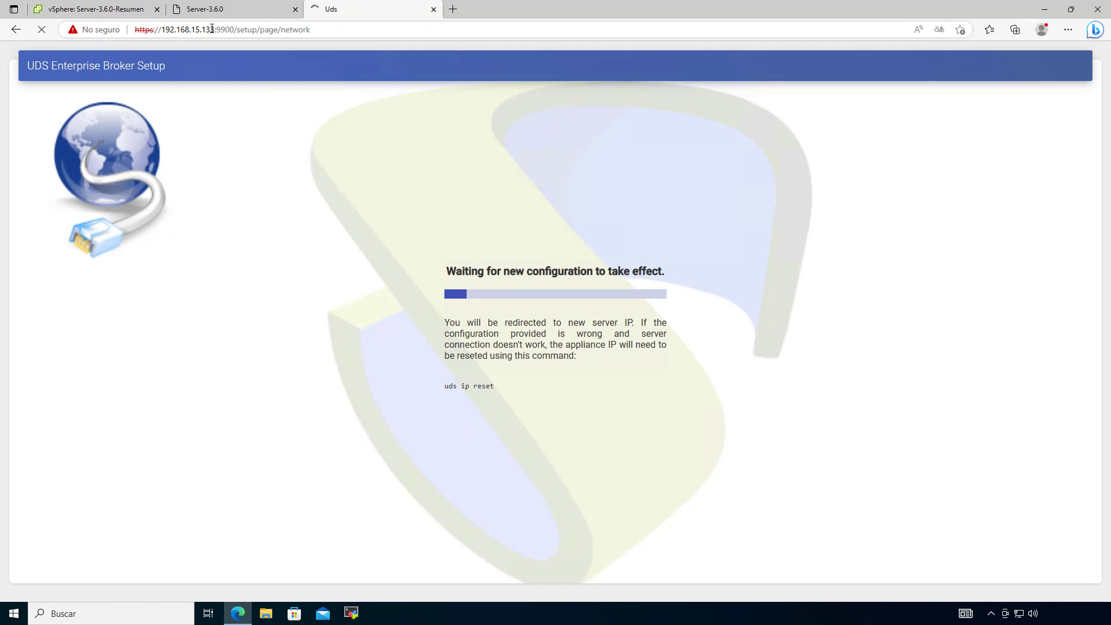
pyautogui.moveTo(214, 29); pyautogui.dragTo(162, 30)
pyautogui.click(420, 309)
pyautogui.click(417, 299)
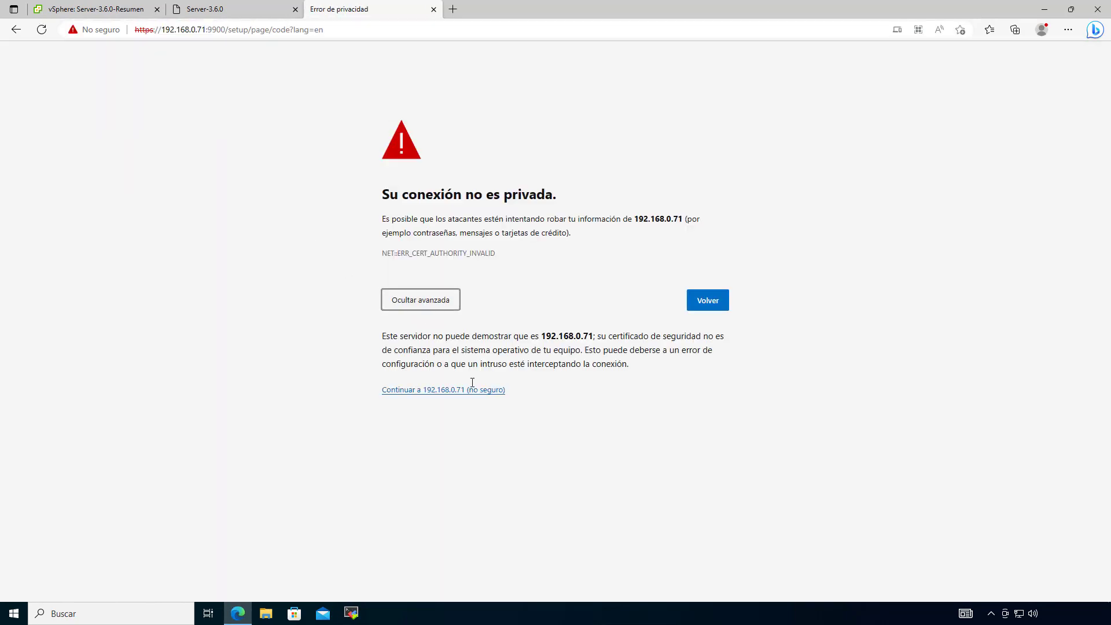
pyautogui.click(455, 390)
pyautogui.moveTo(204, 29); pyautogui.dragTo(191, 29)
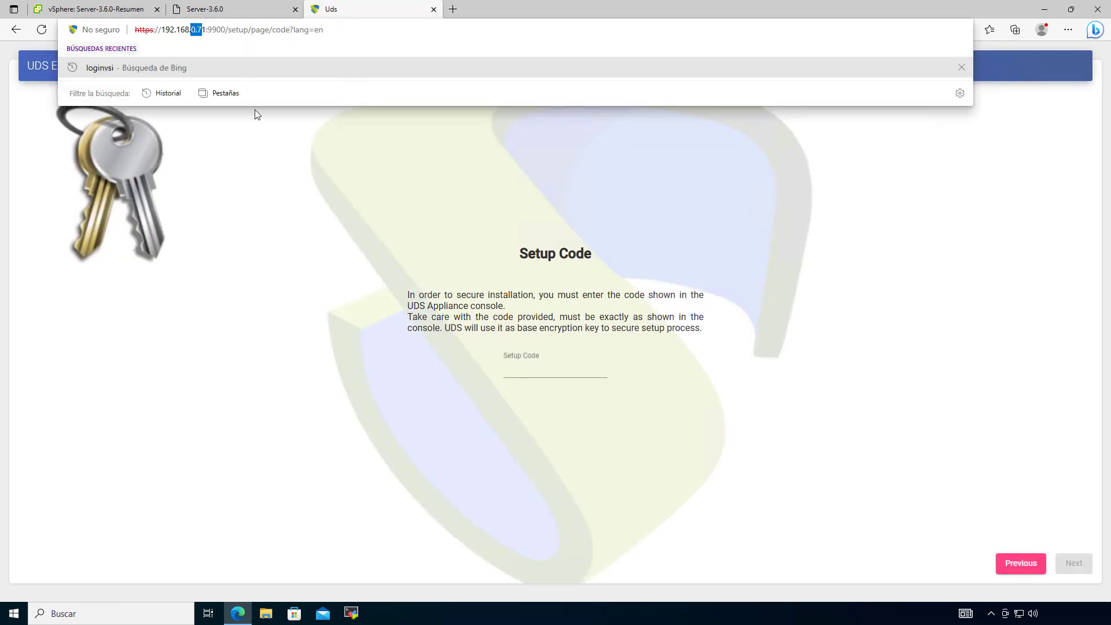
# Step: Look up the setup code on the Server-3.6.0 console tab
pyautogui.click(557, 353)
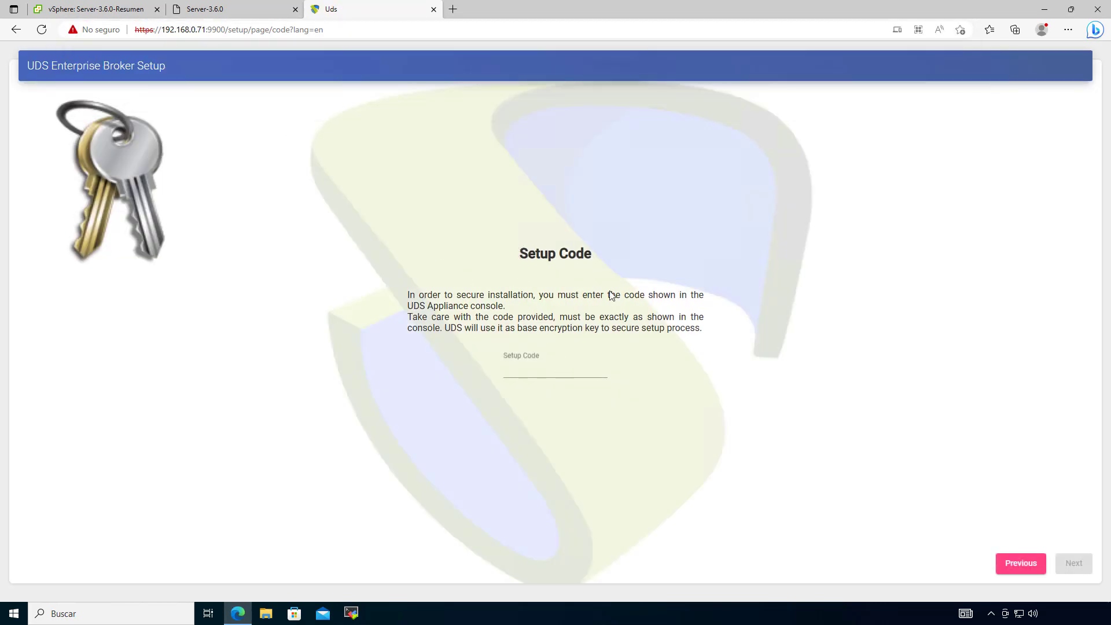
pyautogui.click(538, 370)
pyautogui.moveTo(517, 255); pyautogui.dragTo(615, 255)
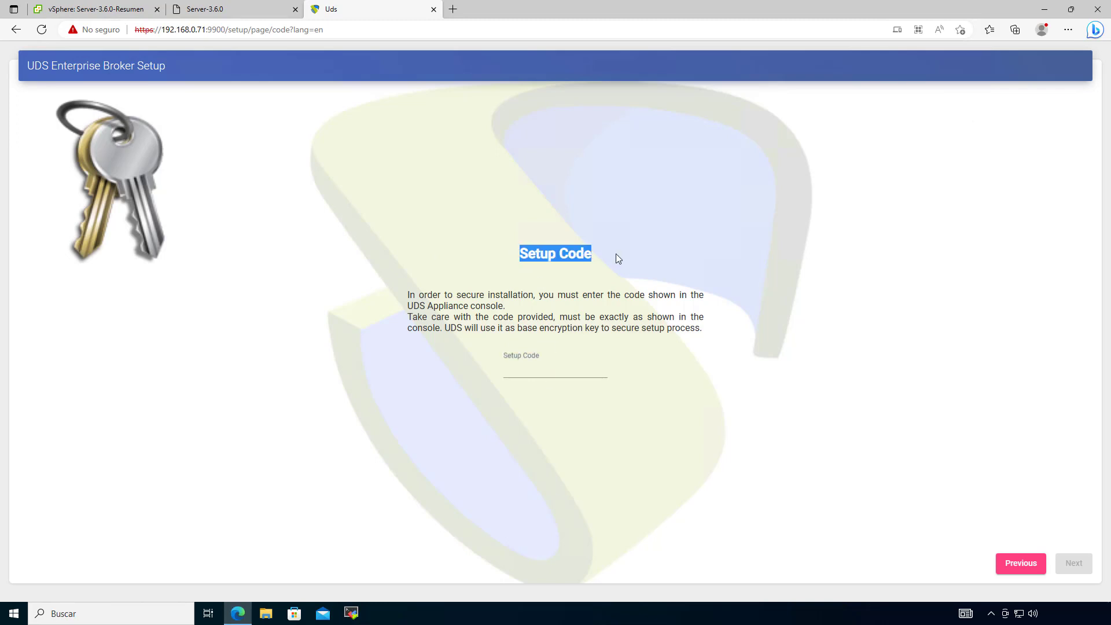
pyautogui.click(616, 257)
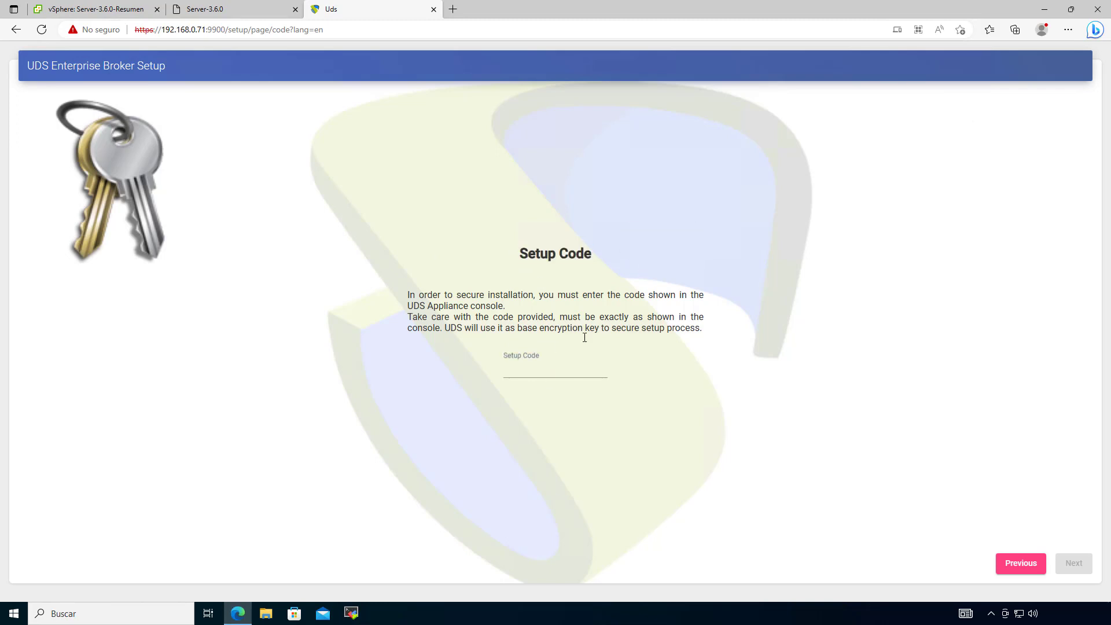
pyautogui.click(236, 12)
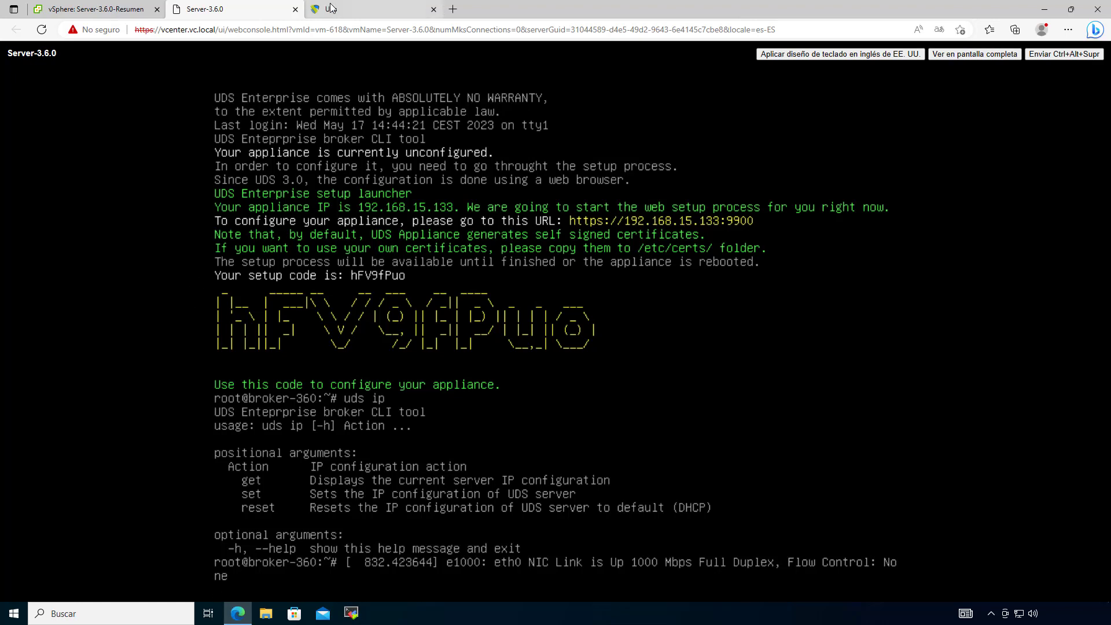
pyautogui.click(348, 9)
# Step: Begin typing the console's setup code into the Setup Code field
pyautogui.click(532, 372)
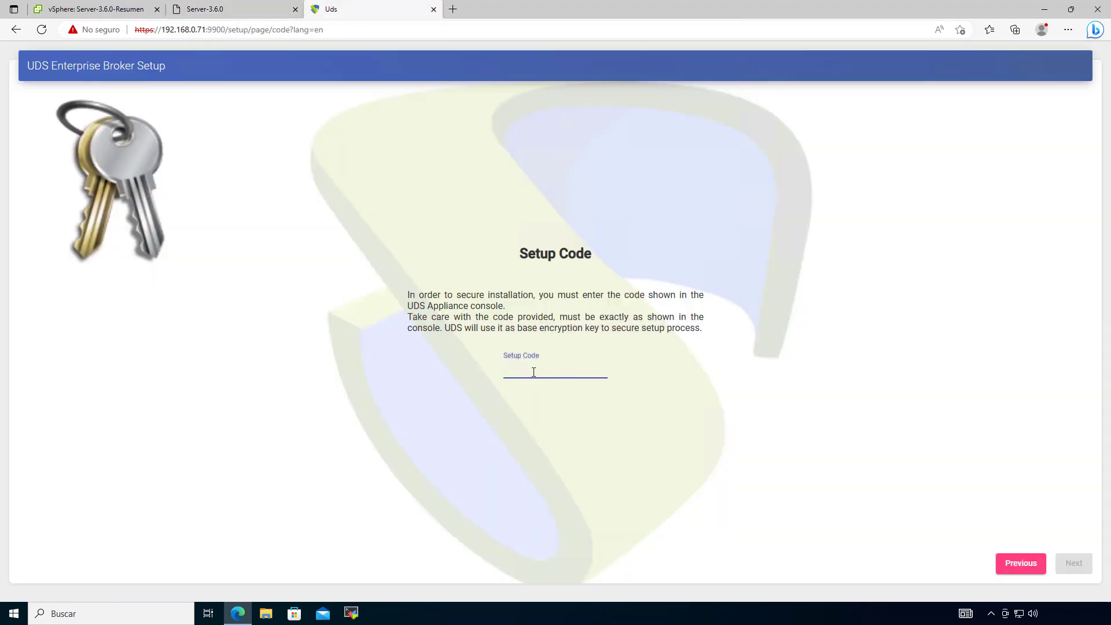
pyautogui.click(236, 9)
pyautogui.click(384, 13)
pyautogui.write('FV')
pyautogui.hotkey('ctrl', 'shift', 'Tab')
pyautogui.click(376, 12)
pyautogui.write('P')
# Step: Fix the mistyped character, finish entering the setup code and submit it
pyautogui.click(220, 6)
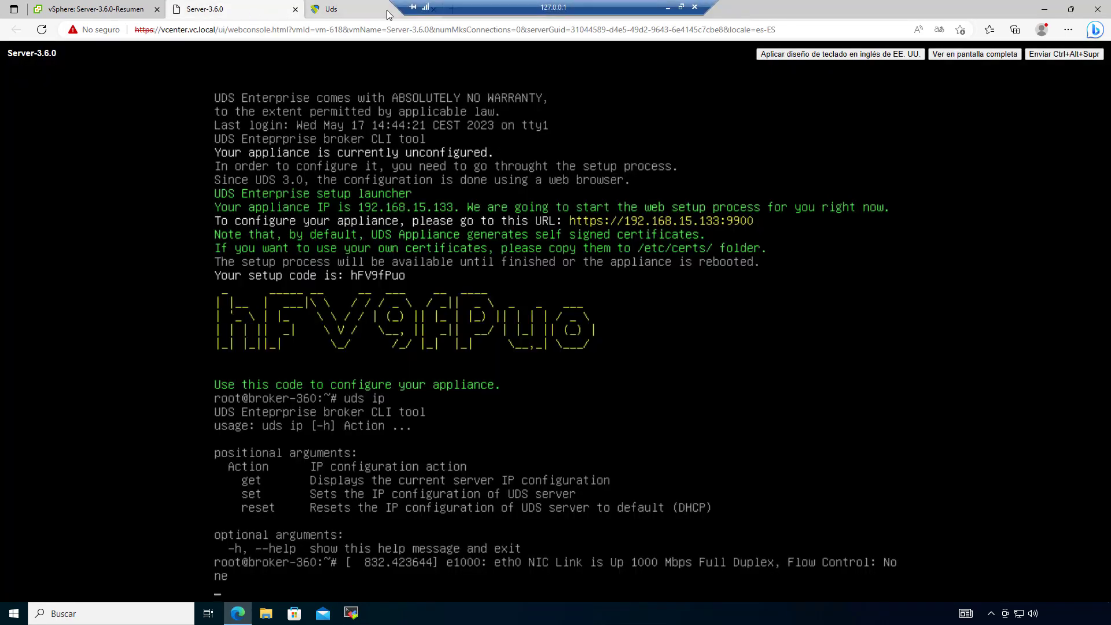
pyautogui.click(371, 13)
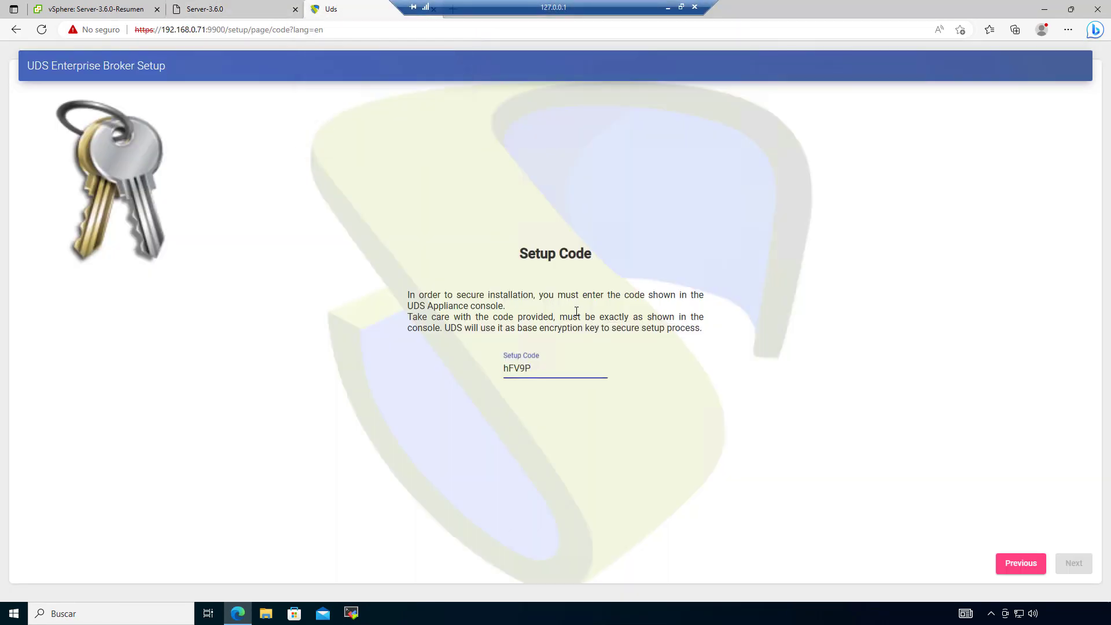
pyautogui.press('BackSpace')
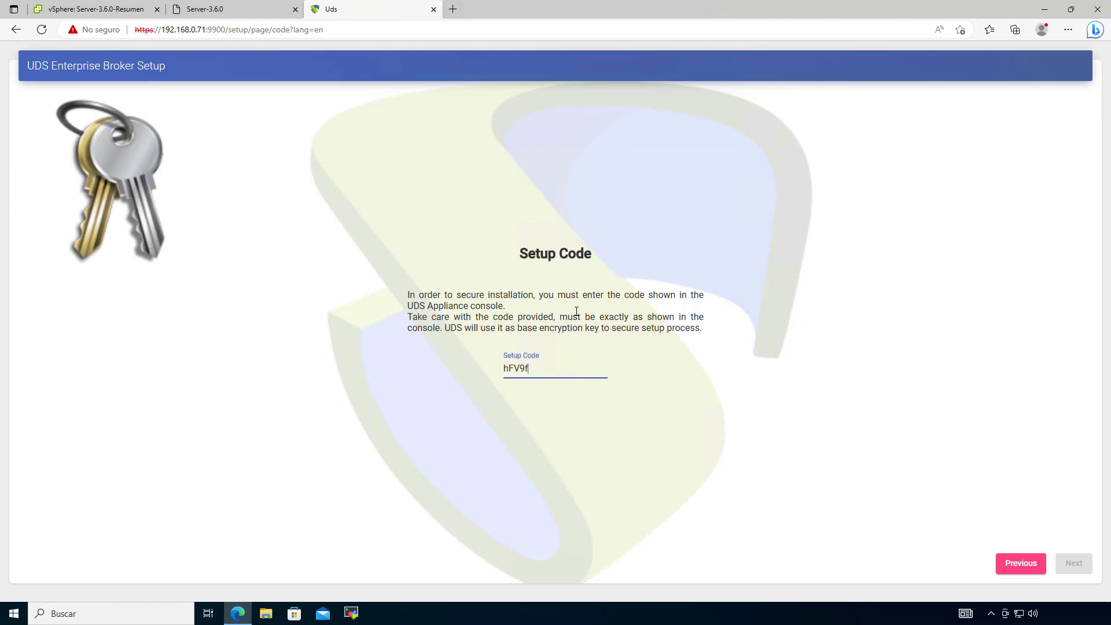
pyautogui.click(186, 6)
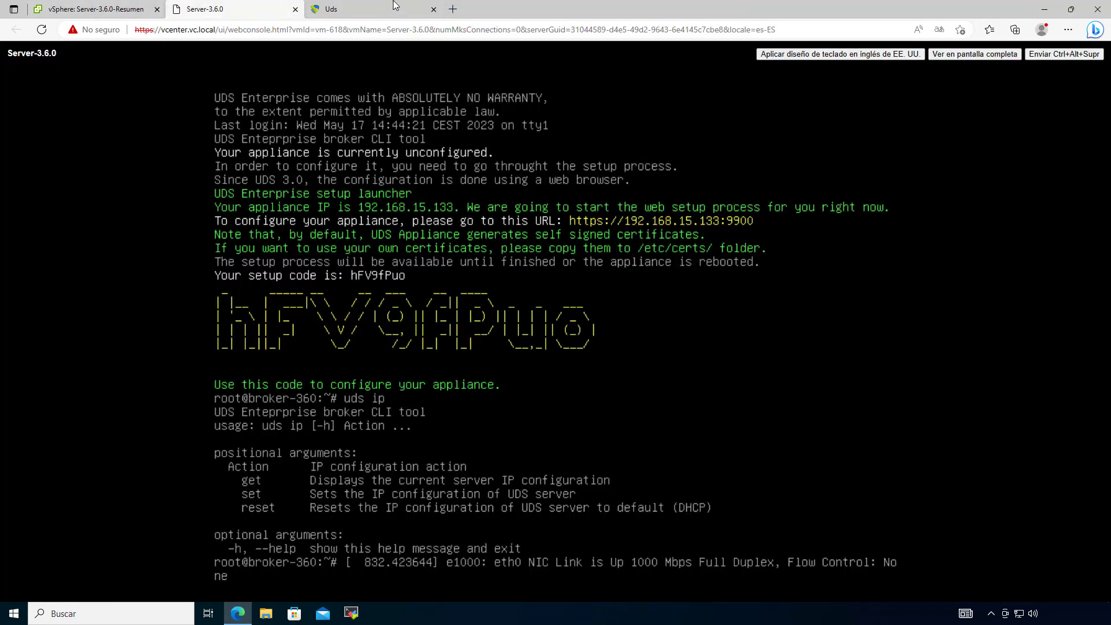
pyautogui.click(366, 14)
pyautogui.write('fP')
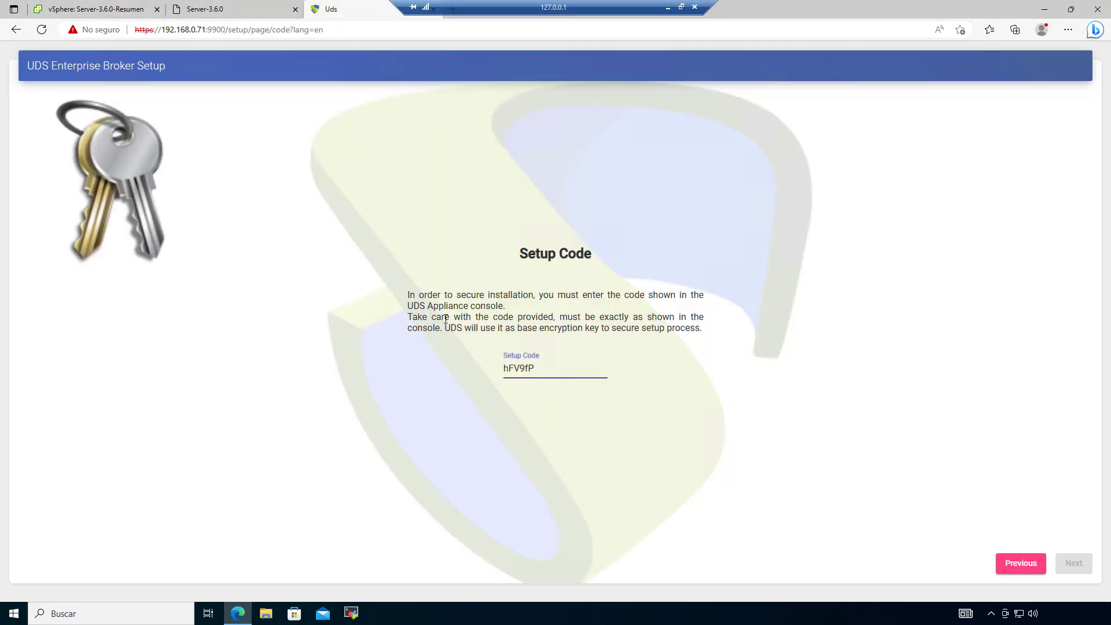
pyautogui.write('uo')
pyautogui.click(1073, 569)
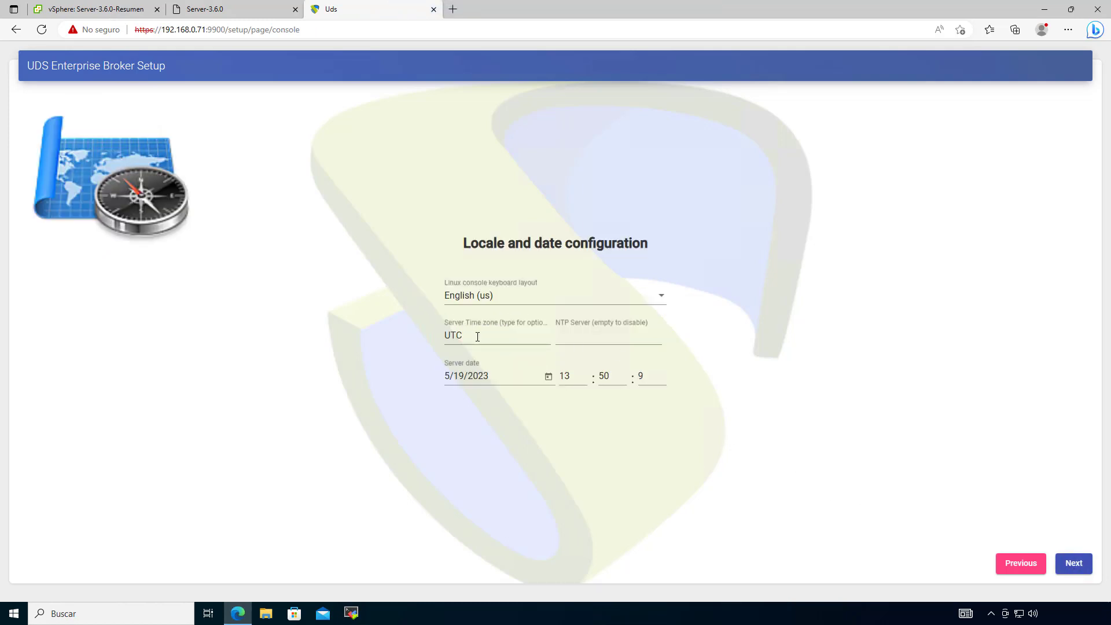
# Step: Set the keyboard layout to Spanish
pyautogui.click(477, 336)
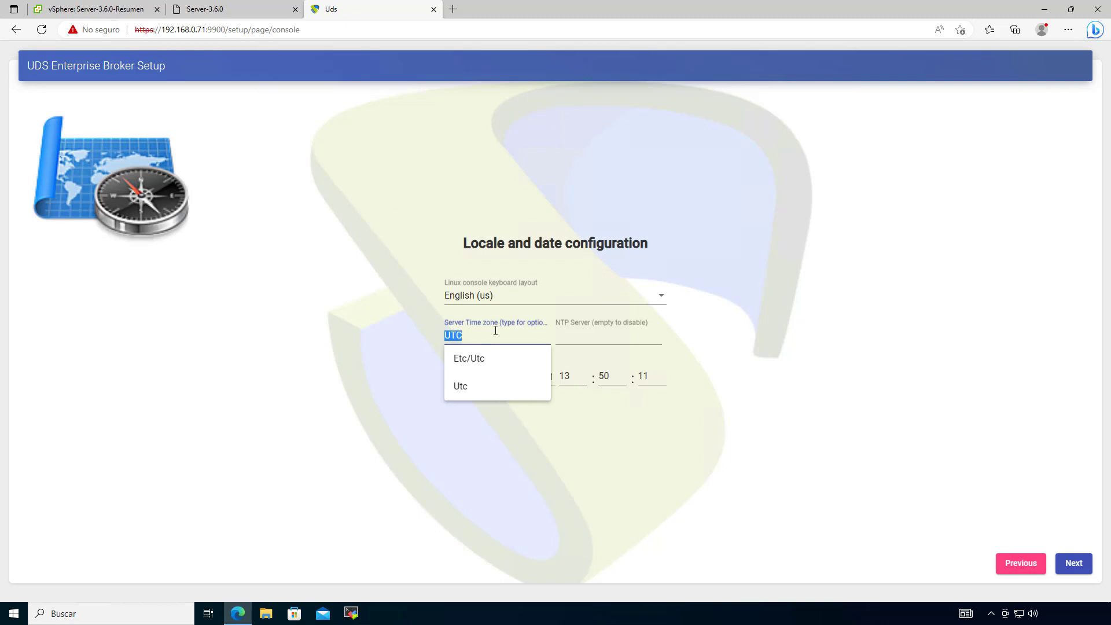
pyautogui.click(430, 240)
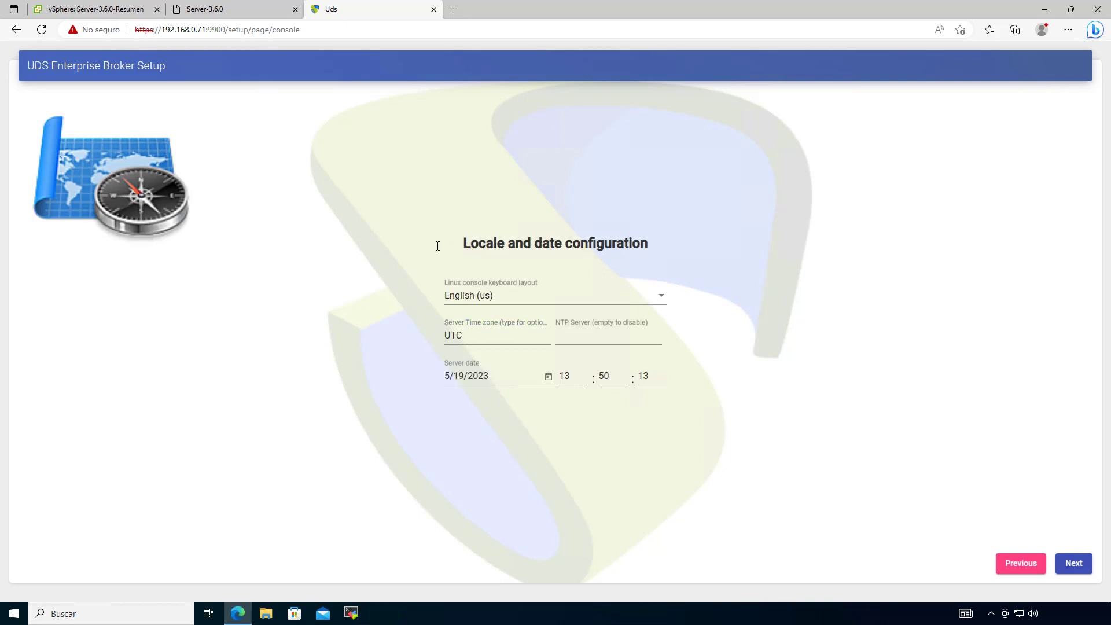
pyautogui.click(478, 336)
pyautogui.click(513, 302)
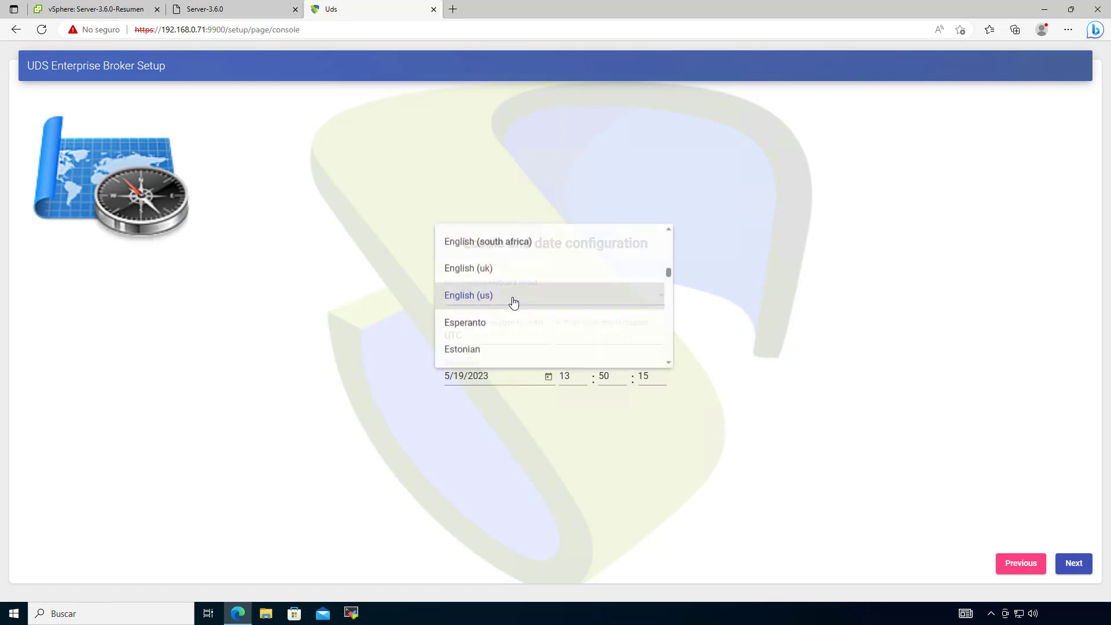
pyautogui.scroll(-8, 518, 313)
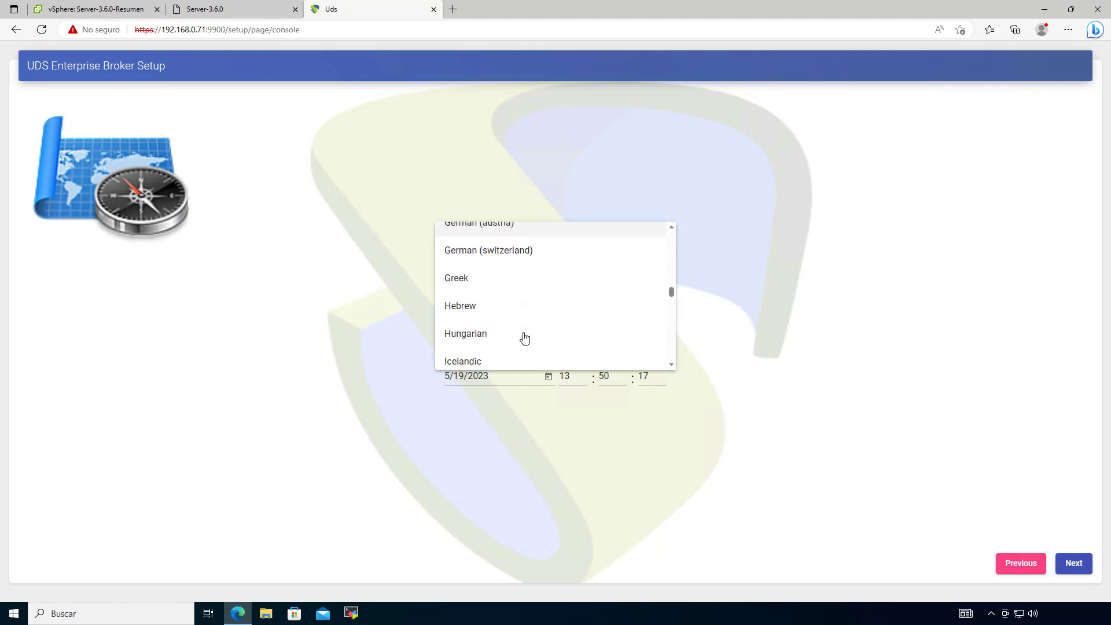
pyautogui.scroll(-15, 524, 337)
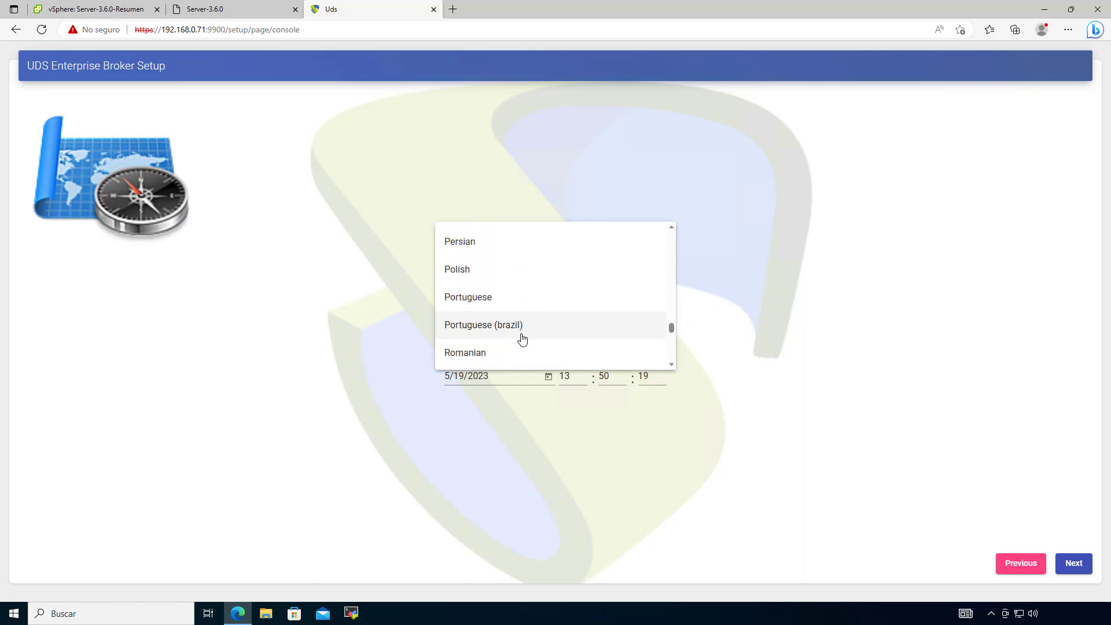
pyautogui.scroll(-6, 522, 338)
pyautogui.click(496, 297)
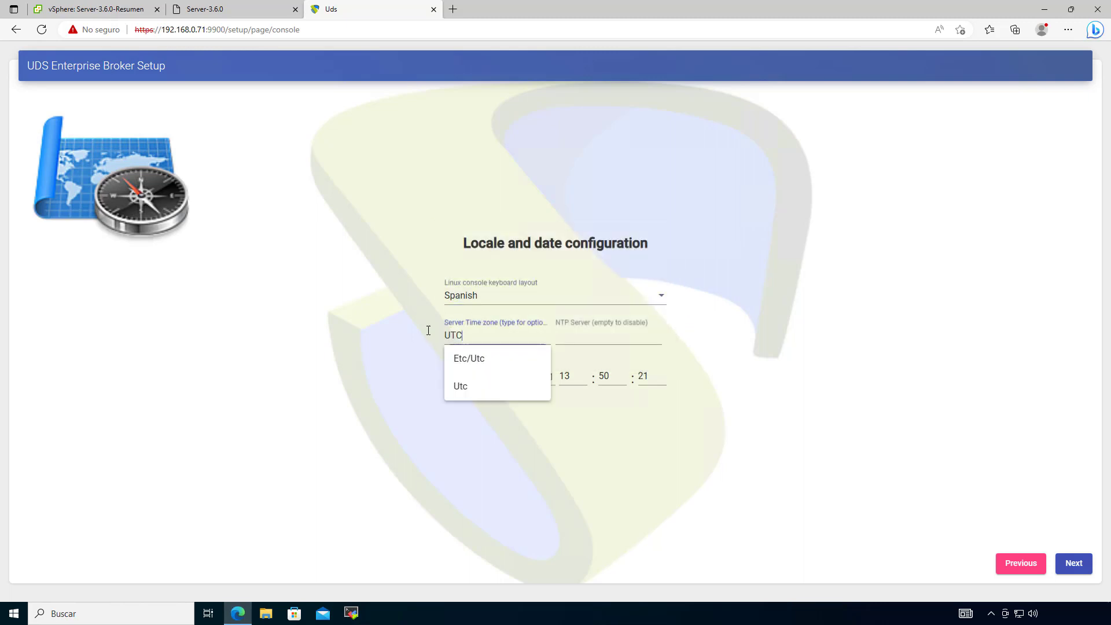
# Step: Set the server time zone to Europe/Madrid, leave NTP empty, and continue
pyautogui.hotkey('ctrl', 'a')
pyautogui.write('madr')
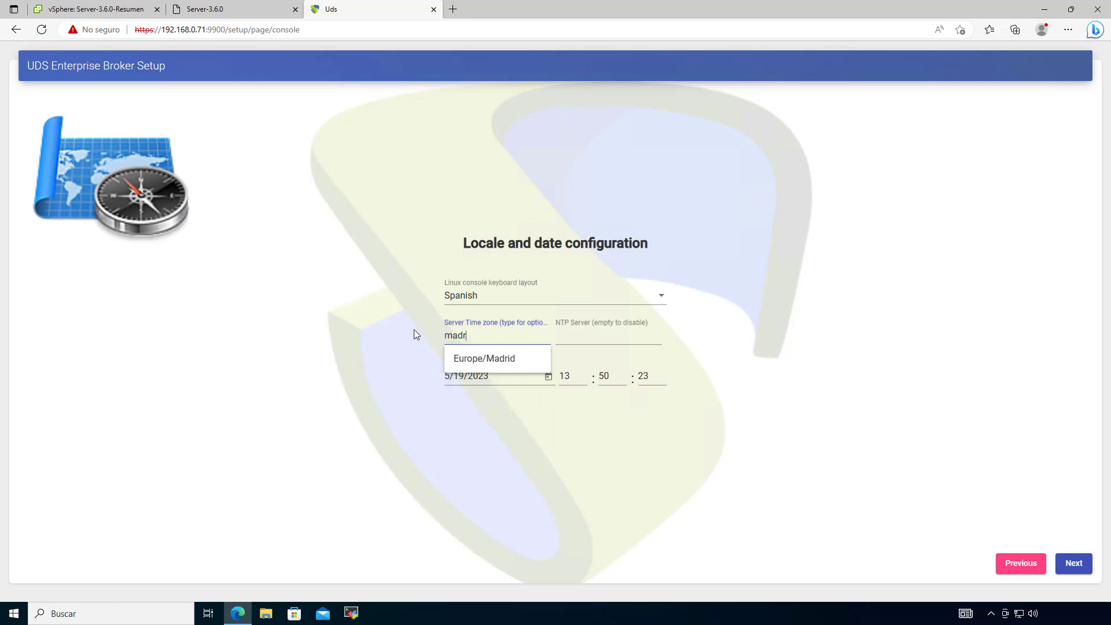
pyautogui.click(472, 359)
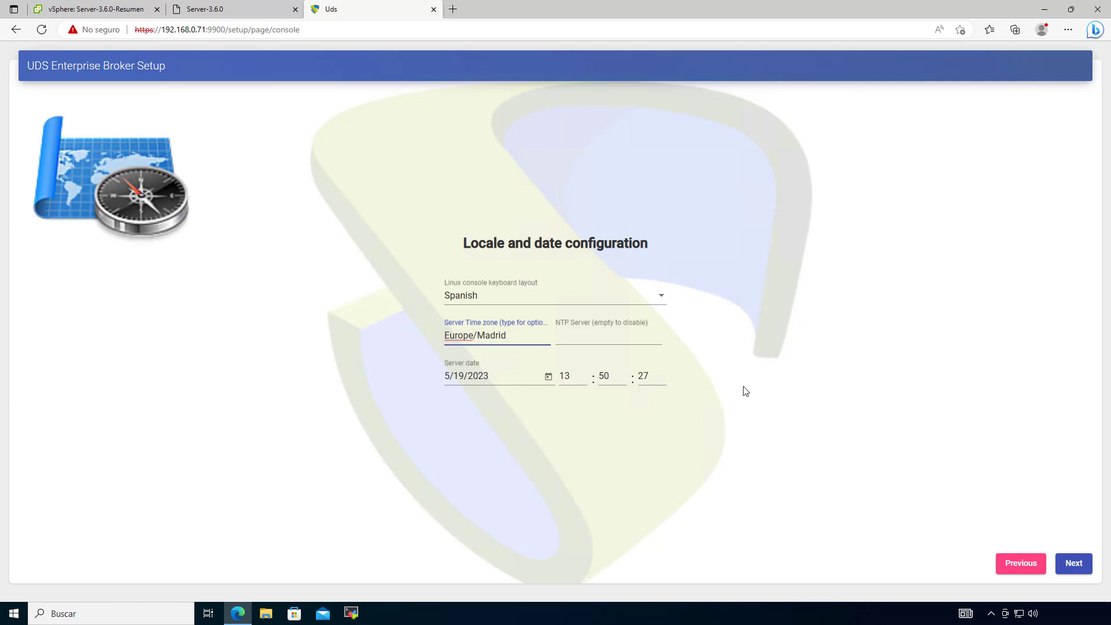
pyautogui.click(581, 341)
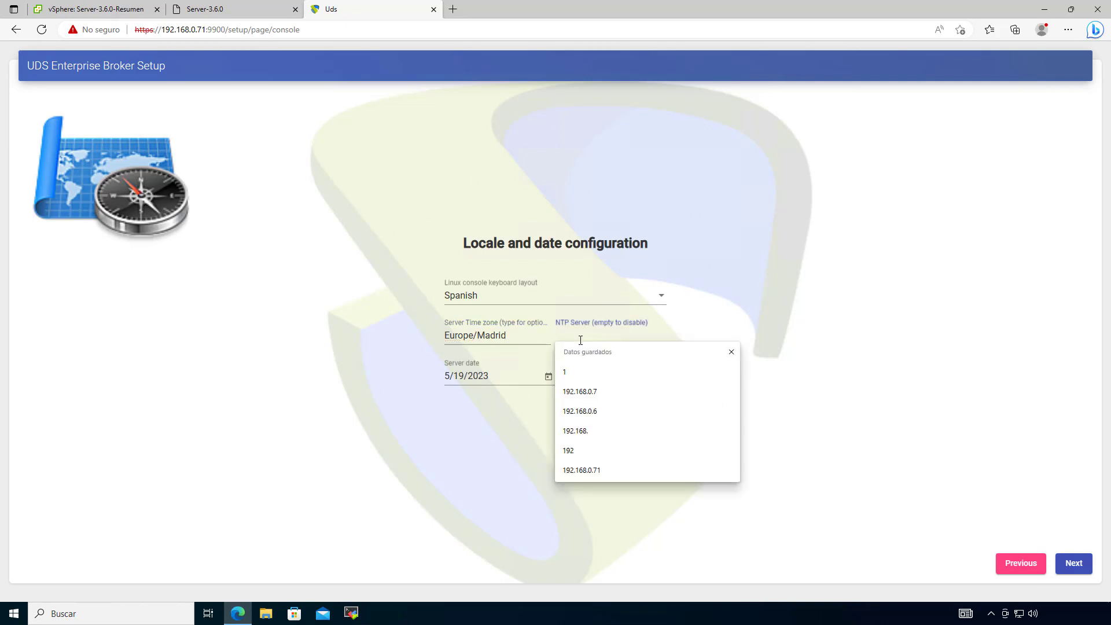
pyautogui.click(861, 464)
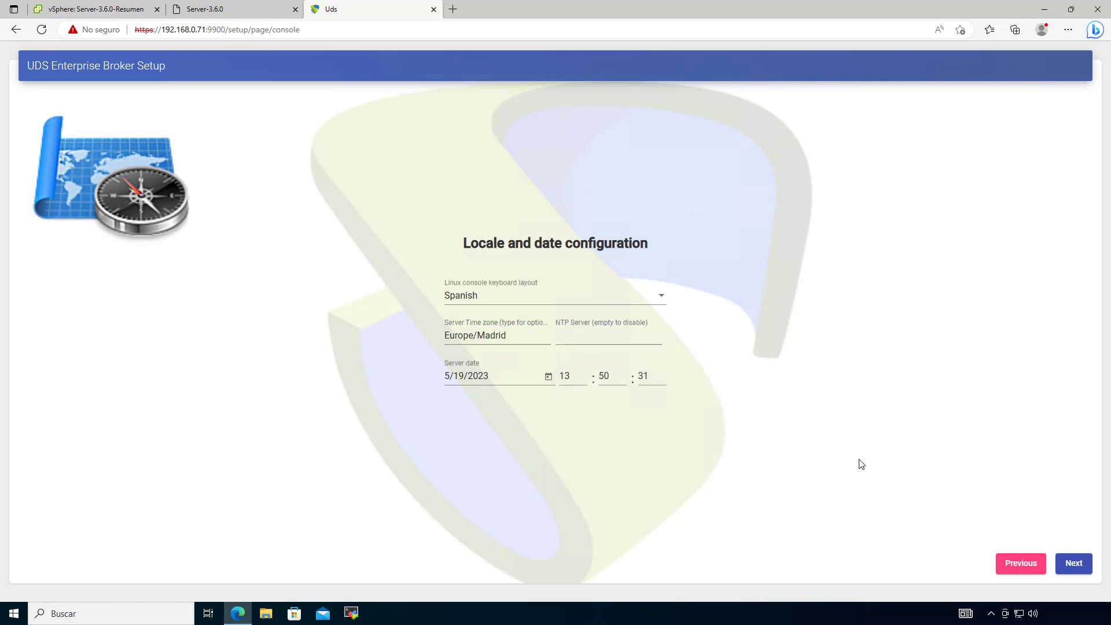
pyautogui.click(1073, 567)
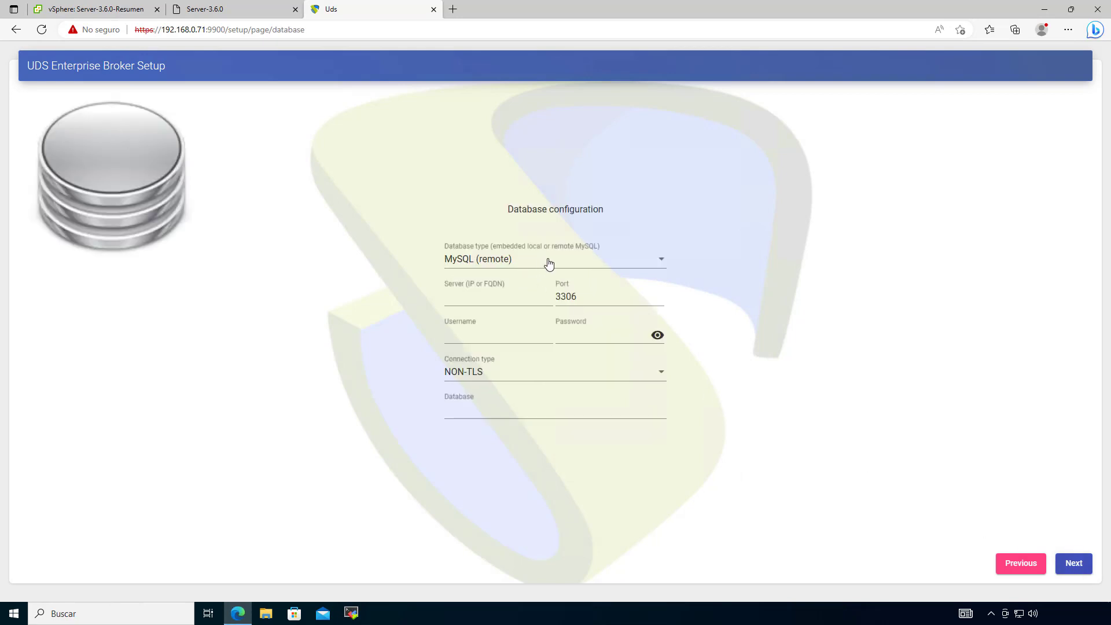
# Step: Keep MySQL (remote) as database type with server address 192.168.0.70
pyautogui.click(507, 265)
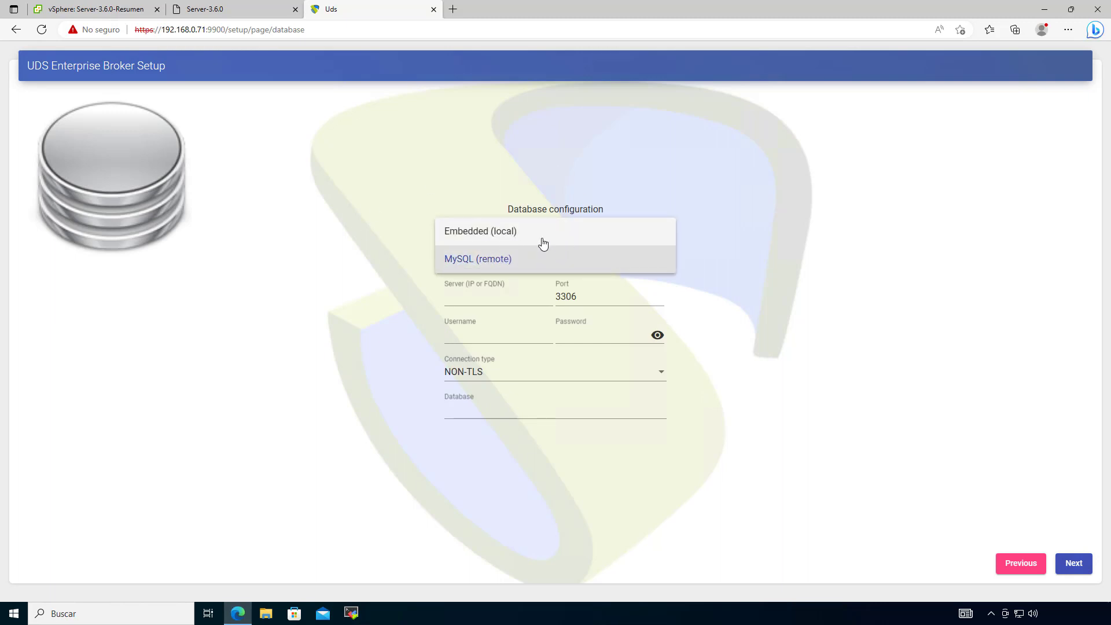
pyautogui.click(482, 267)
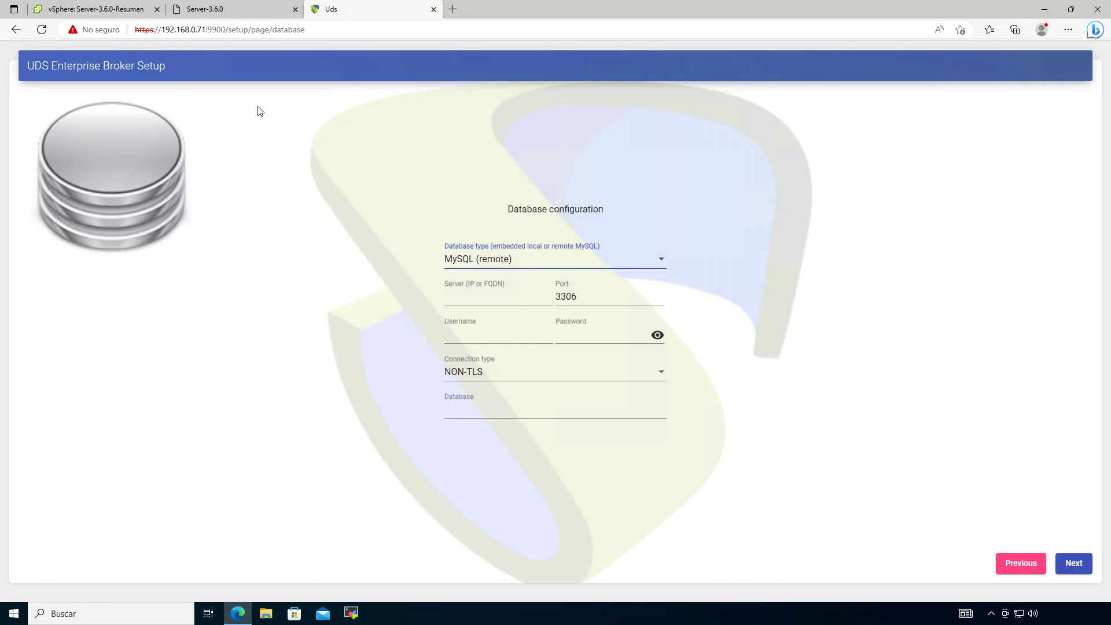
pyautogui.click(495, 259)
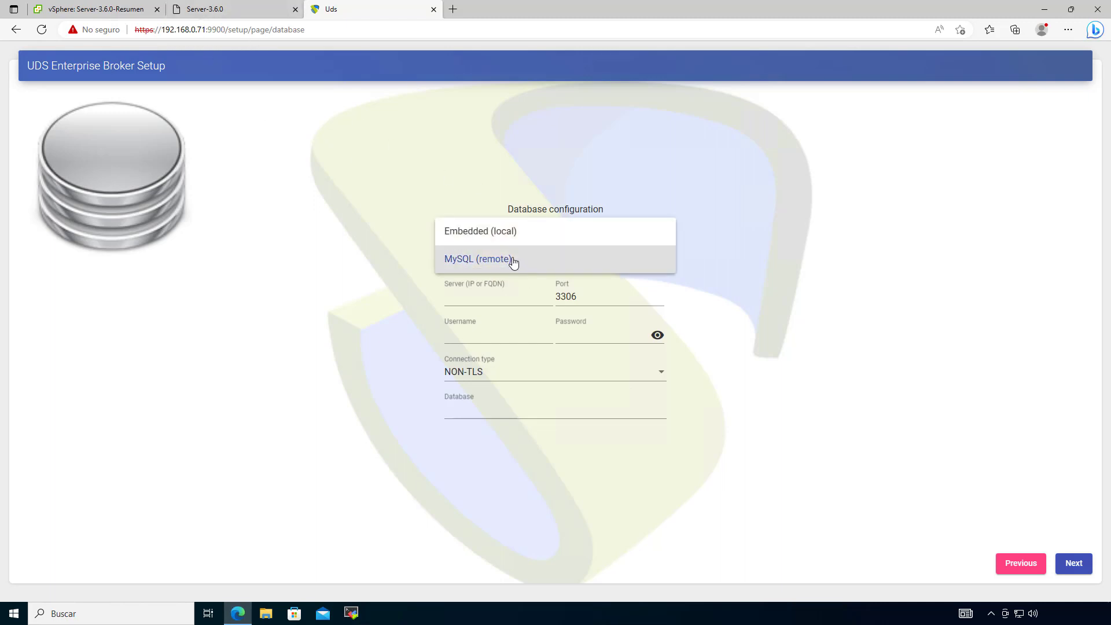
pyautogui.click(512, 262)
pyautogui.click(497, 292)
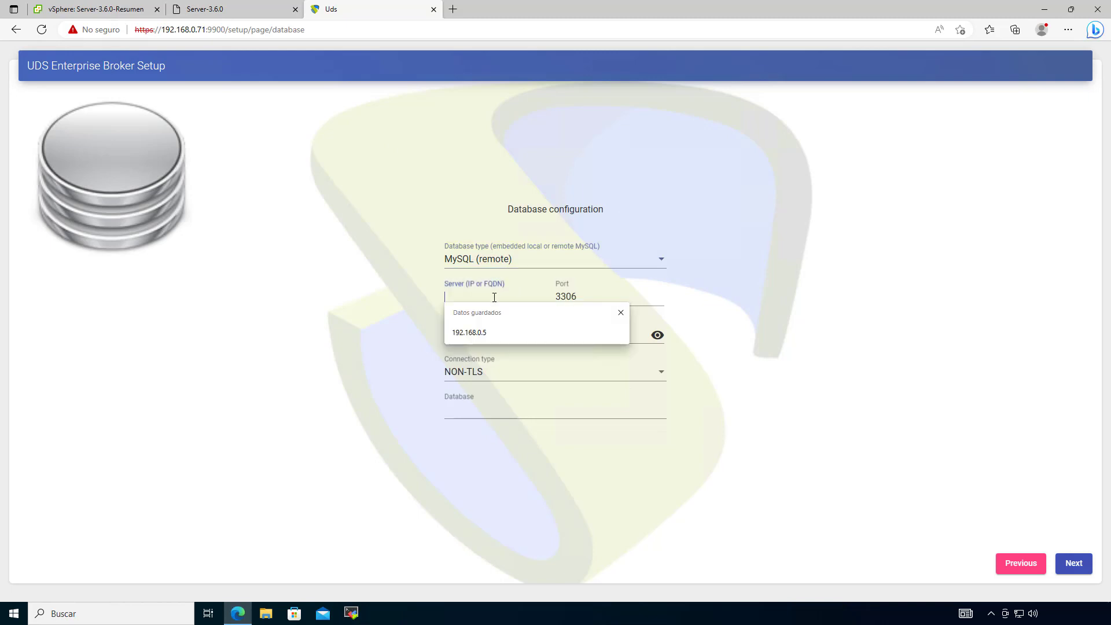
pyautogui.write('192.168.0.70')
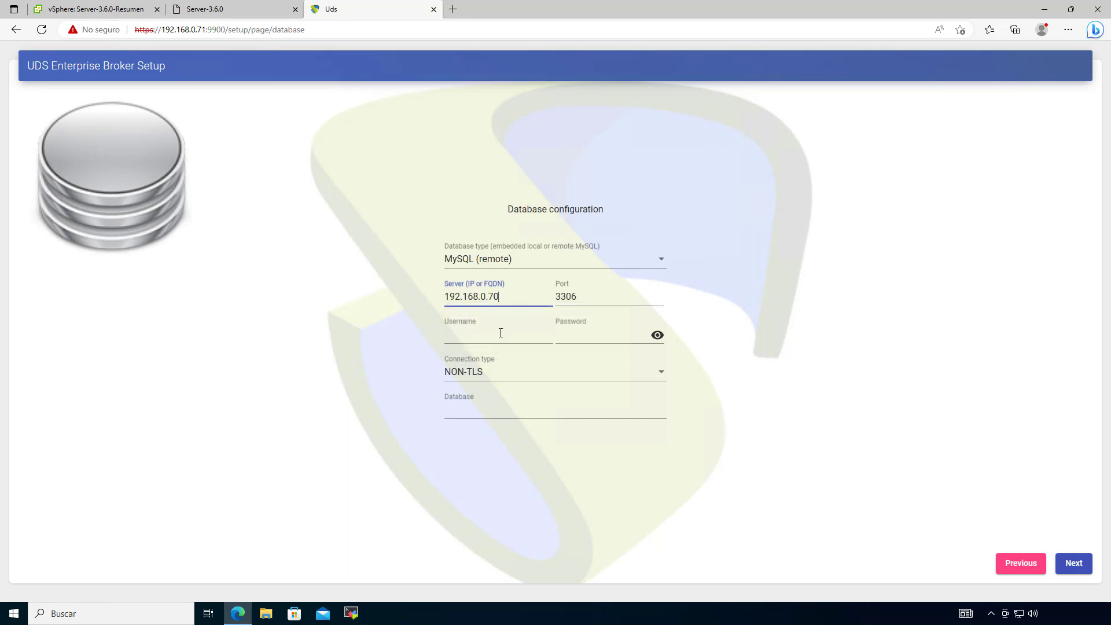
# Step: Enter username uds and its password, keep NON-TLS, set database uds, and submit
pyautogui.click(497, 332)
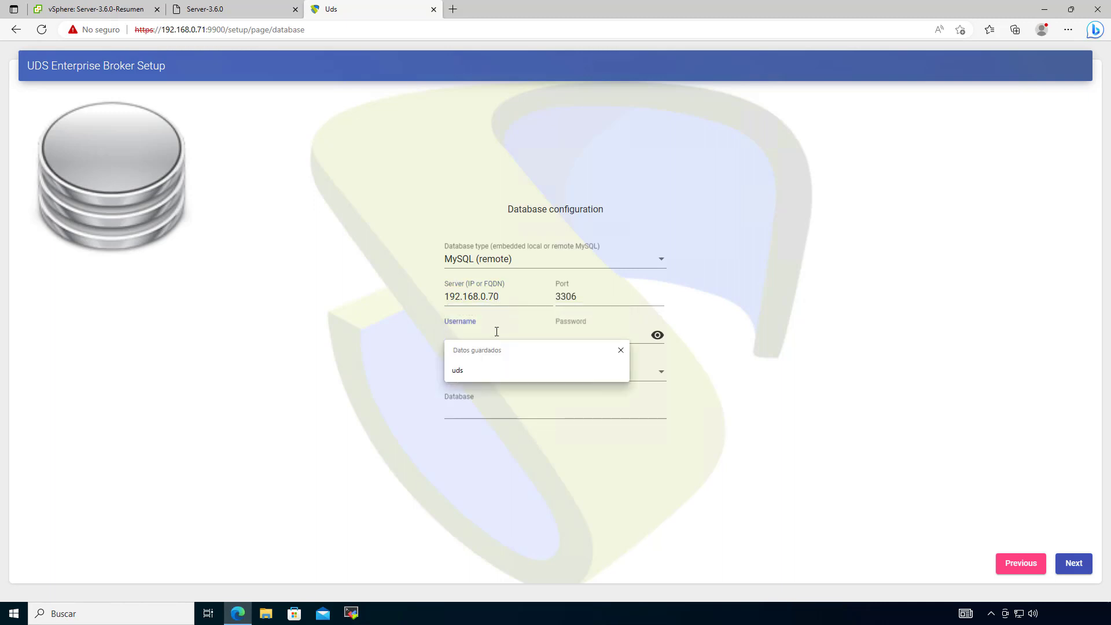
pyautogui.write('uds')
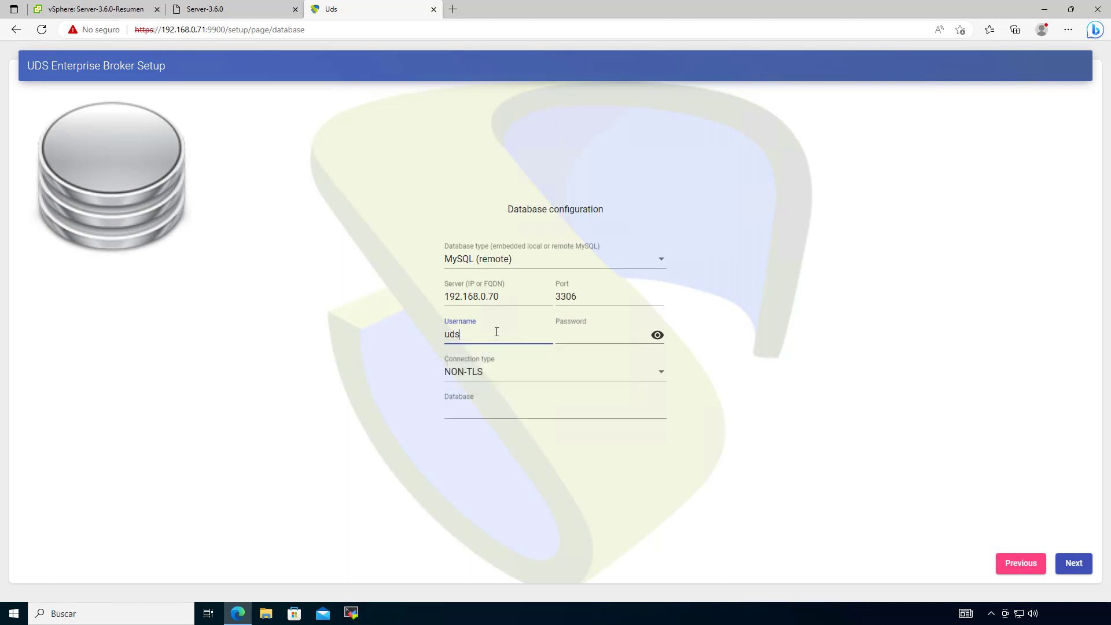
pyautogui.click(600, 330)
pyautogui.write('uds')
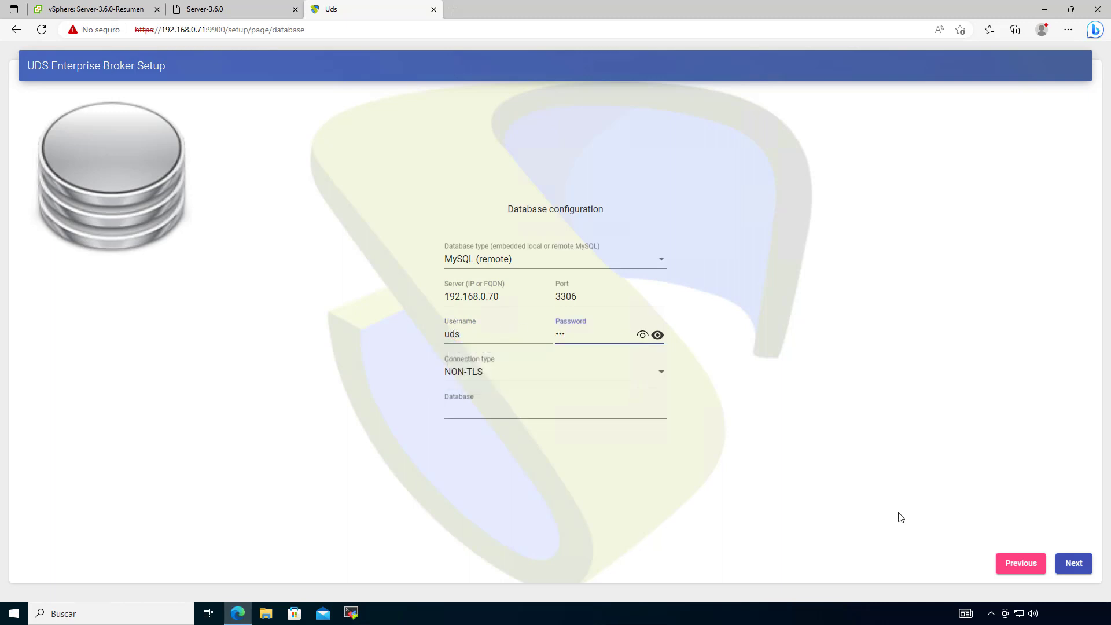
pyautogui.click(494, 373)
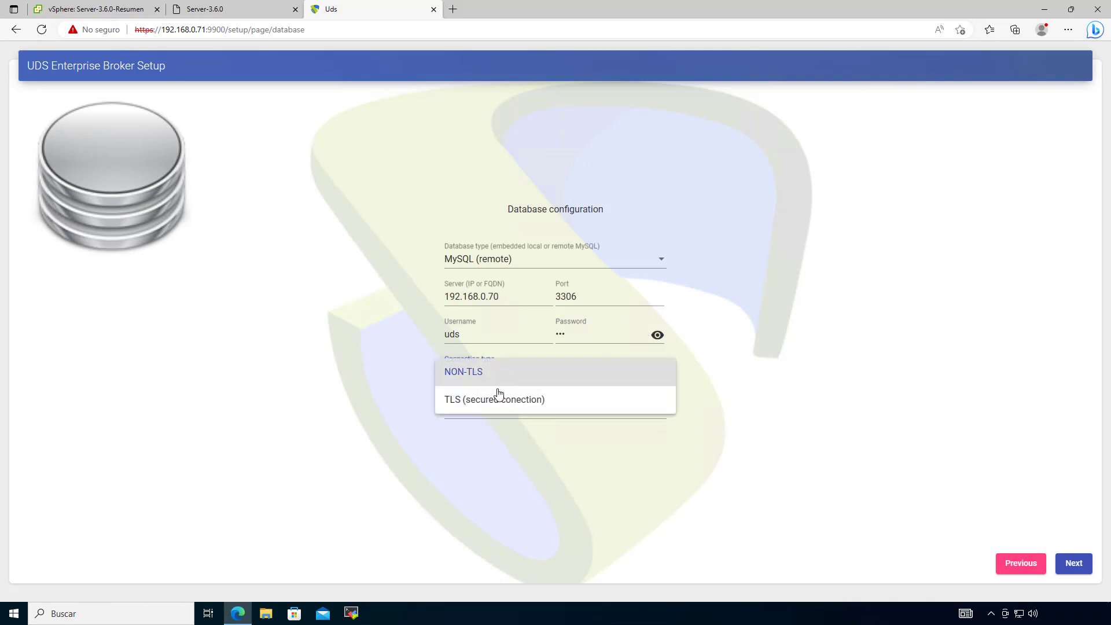
pyautogui.click(470, 373)
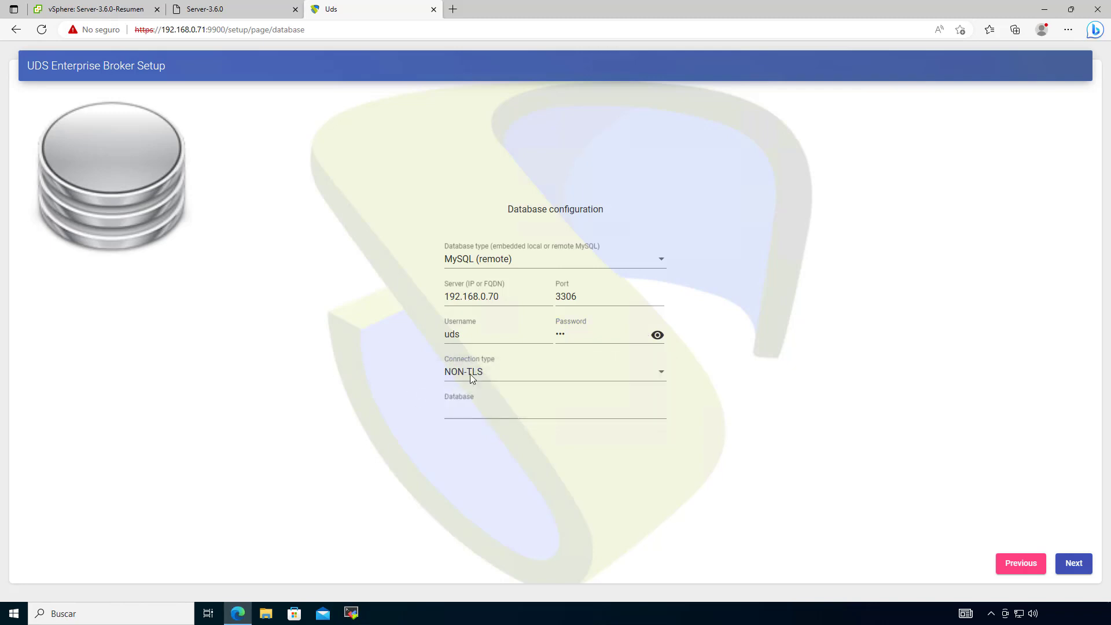
pyautogui.click(475, 412)
pyautogui.write('uds')
pyautogui.click(768, 482)
pyautogui.click(1077, 564)
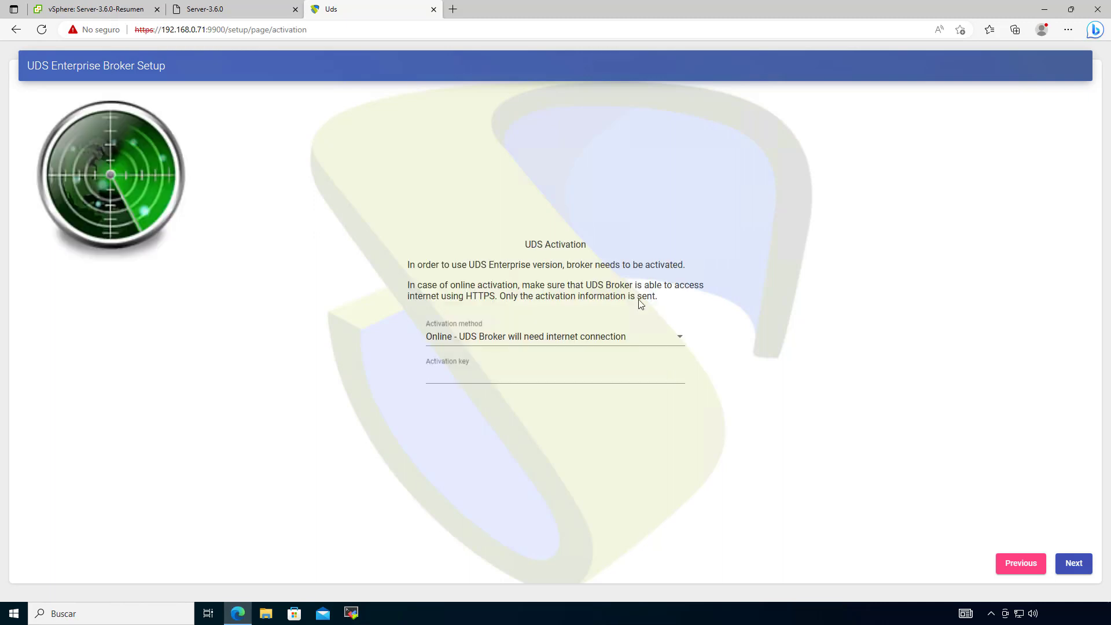
# Step: Keep Online as the activation method on the UDS Activation page
pyautogui.doubleClick(525, 243)
pyautogui.moveTo(607, 241); pyautogui.dragTo(608, 242)
pyautogui.click(603, 248)
pyautogui.click(511, 343)
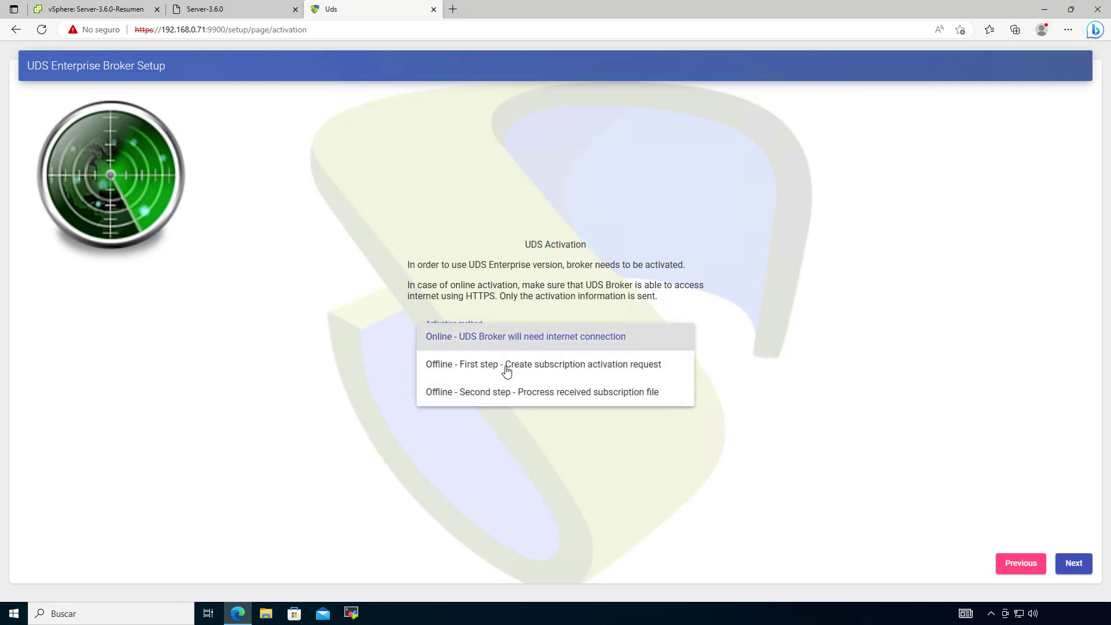
pyautogui.click(349, 340)
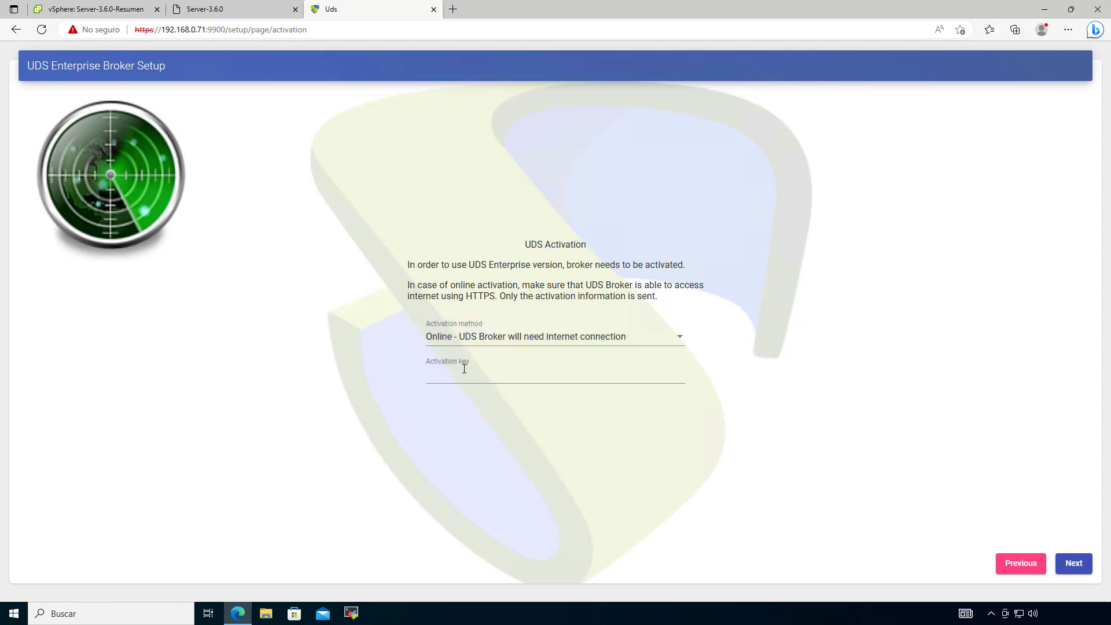
# Step: Paste the activation key and run the online activation
pyautogui.click(472, 373)
pyautogui.hotkey('ctrl', 'v')
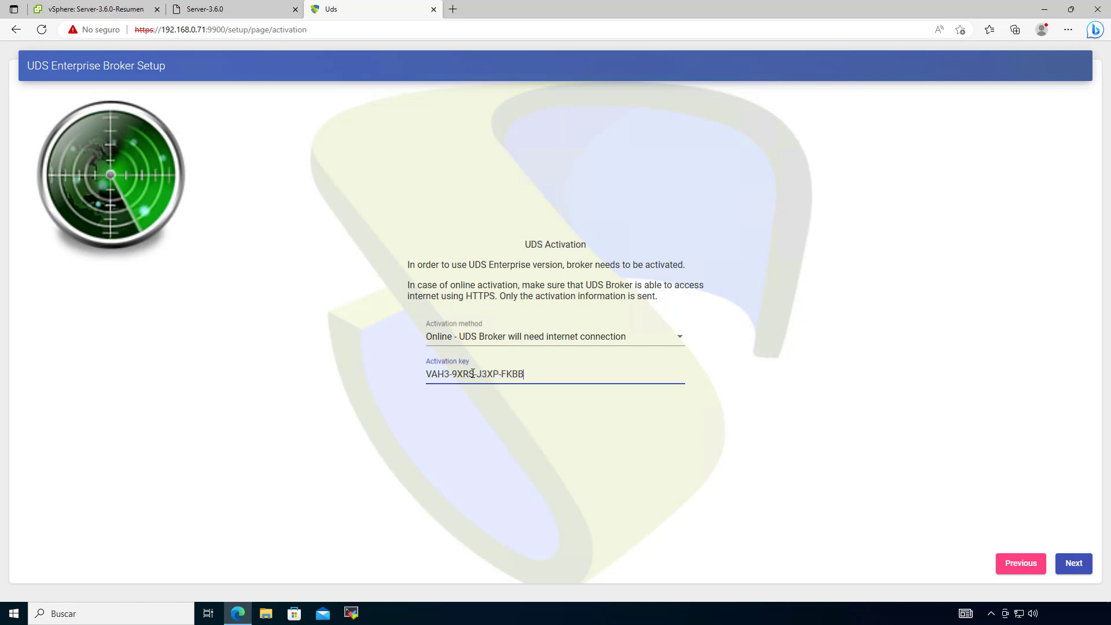
pyautogui.moveTo(547, 377); pyautogui.dragTo(372, 382)
pyautogui.click(372, 382)
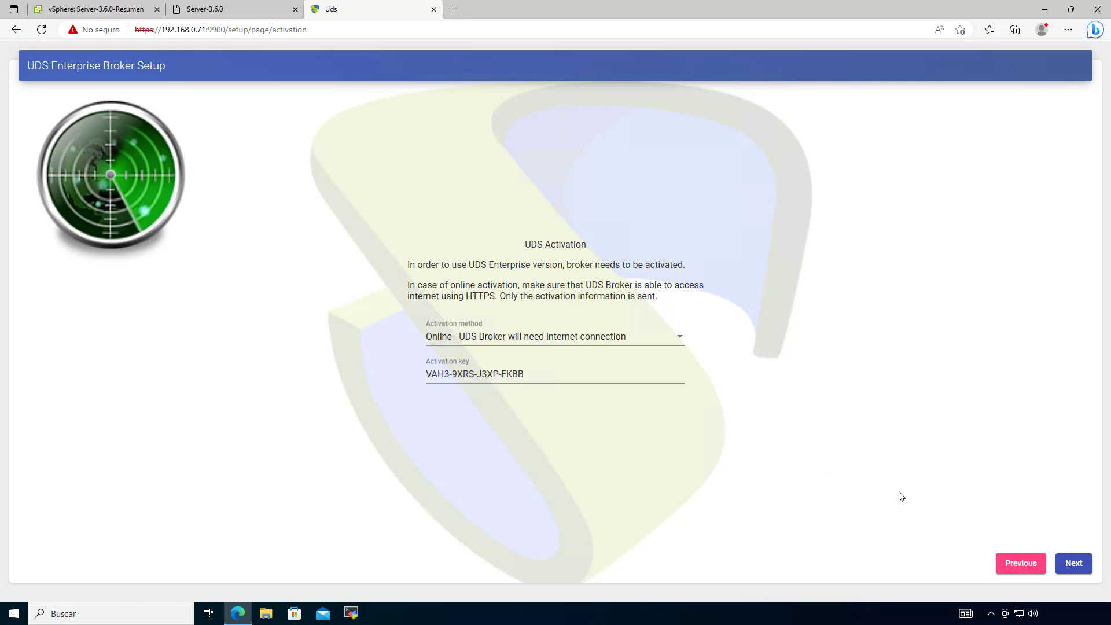
pyautogui.click(1072, 563)
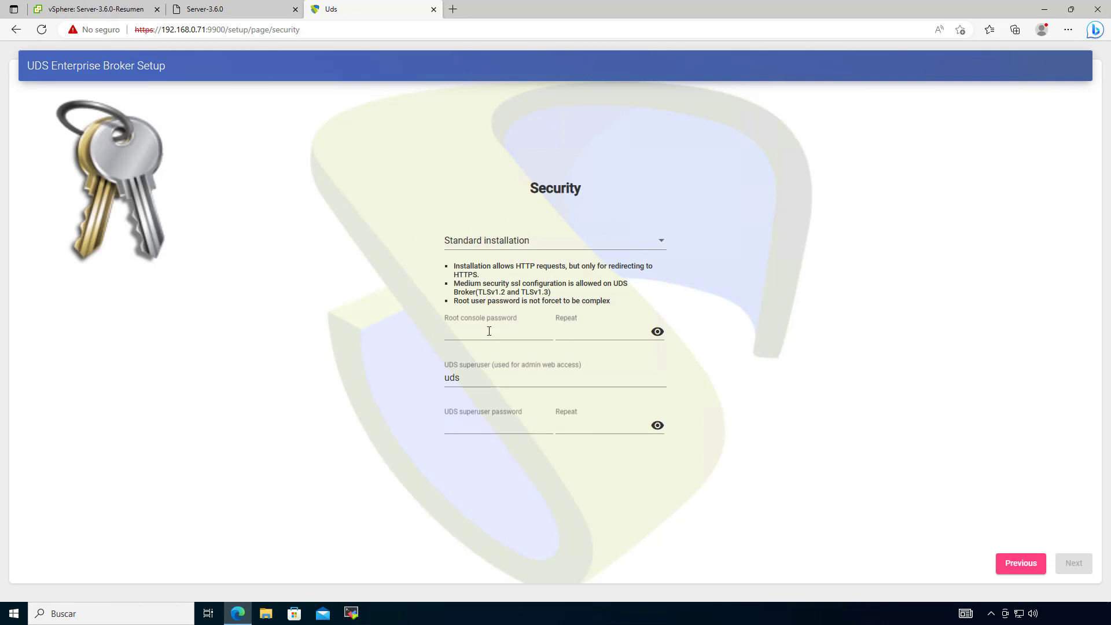
# Step: Review the Hardened installation option and its TLSv1.3 and HTTPS-only rules
pyautogui.click(216, 7)
pyautogui.hotkey('ctrl', 'Tab')
pyautogui.click(496, 241)
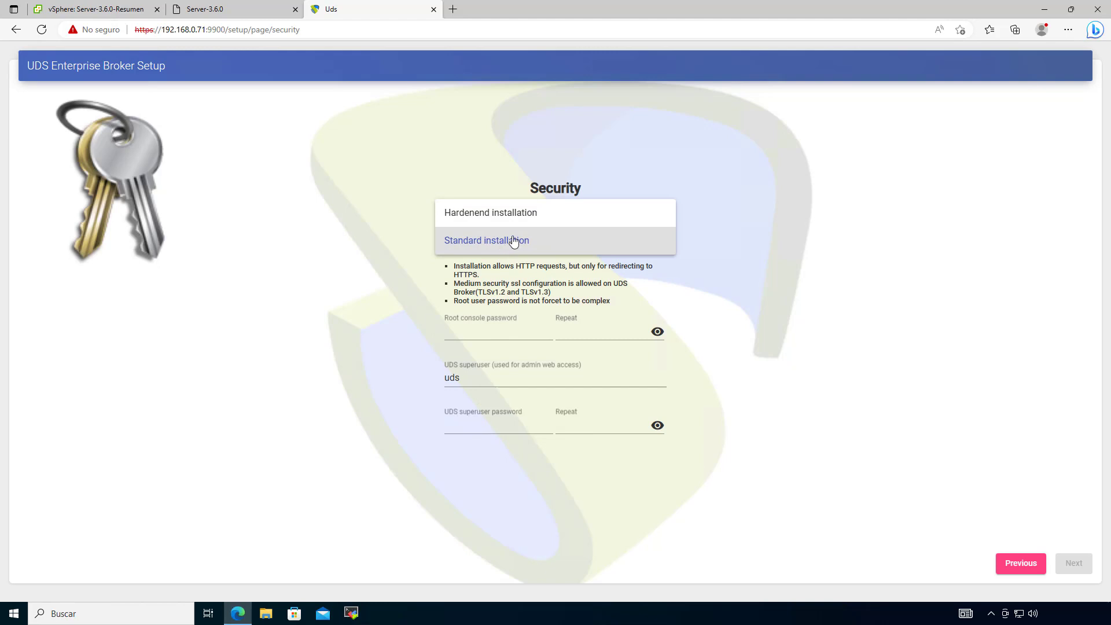
pyautogui.click(399, 242)
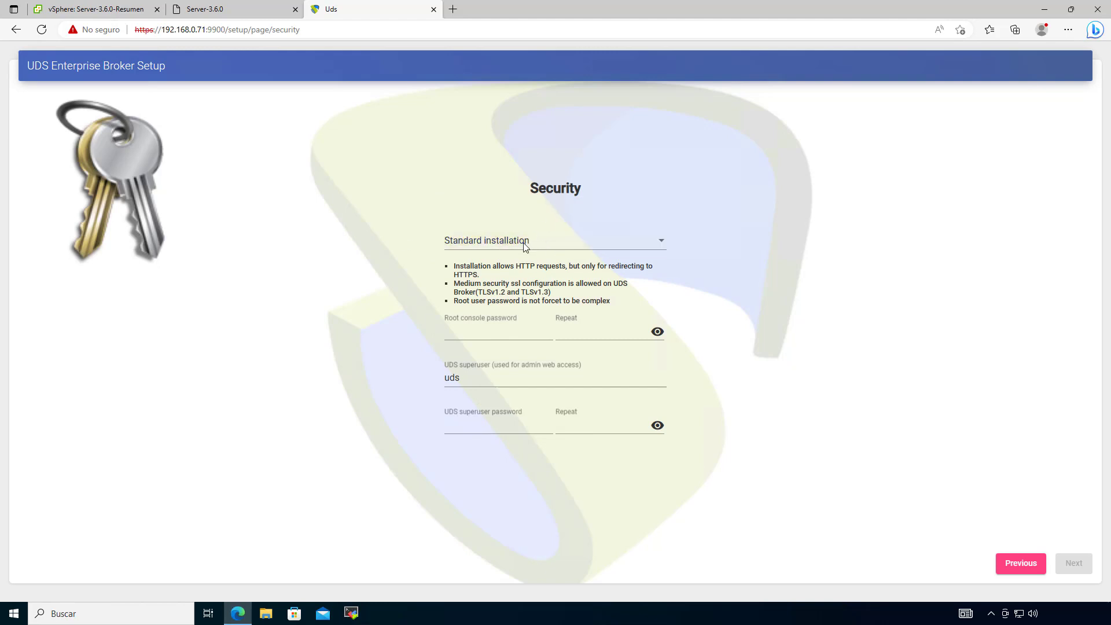
pyautogui.click(499, 237)
pyautogui.click(517, 214)
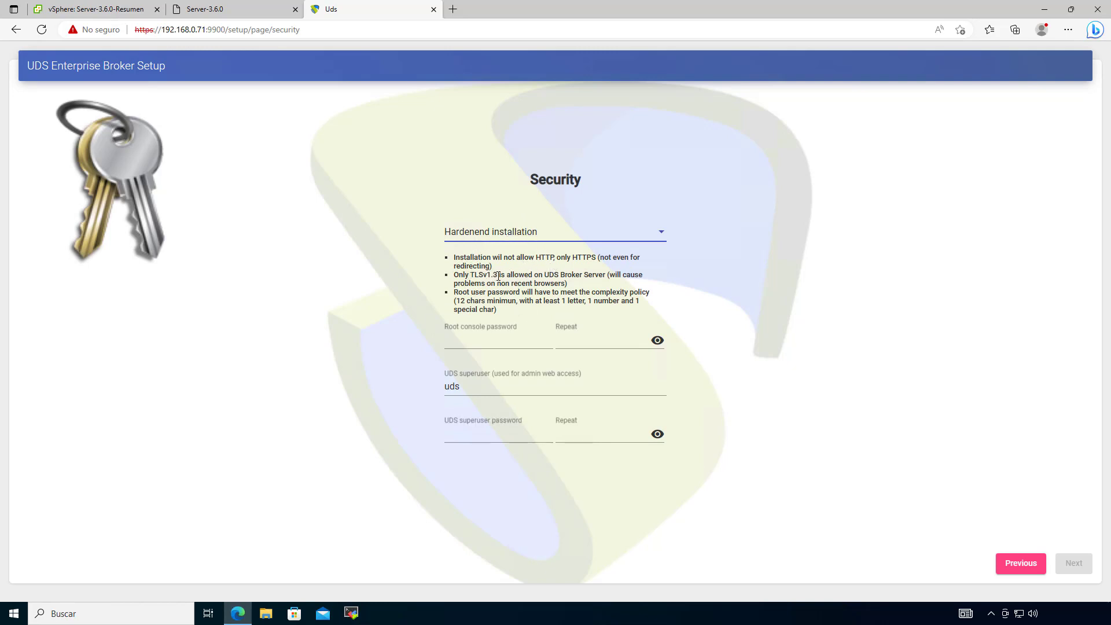
pyautogui.moveTo(498, 276); pyautogui.dragTo(454, 275)
pyautogui.click(563, 258)
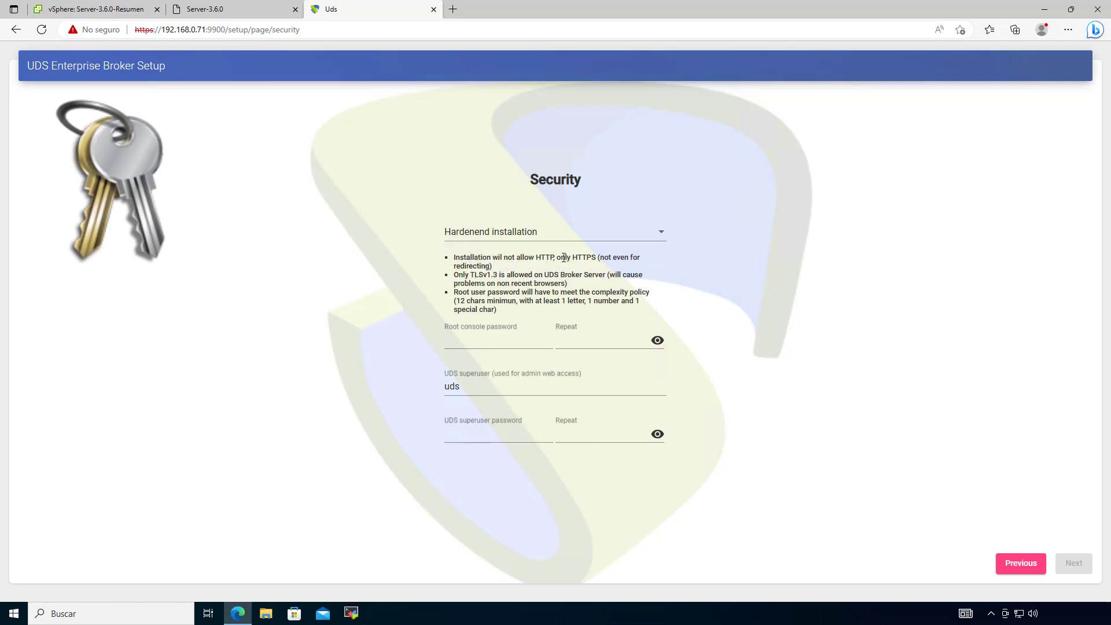
pyautogui.moveTo(556, 258); pyautogui.dragTo(597, 261)
pyautogui.click(547, 258)
pyautogui.doubleClick(549, 259)
# Step: Switch back to Standard installation, noting its password complexity and TLSv1.2 notes
pyautogui.click(466, 341)
pyautogui.moveTo(457, 301); pyautogui.dragTo(648, 302)
pyautogui.click(537, 307)
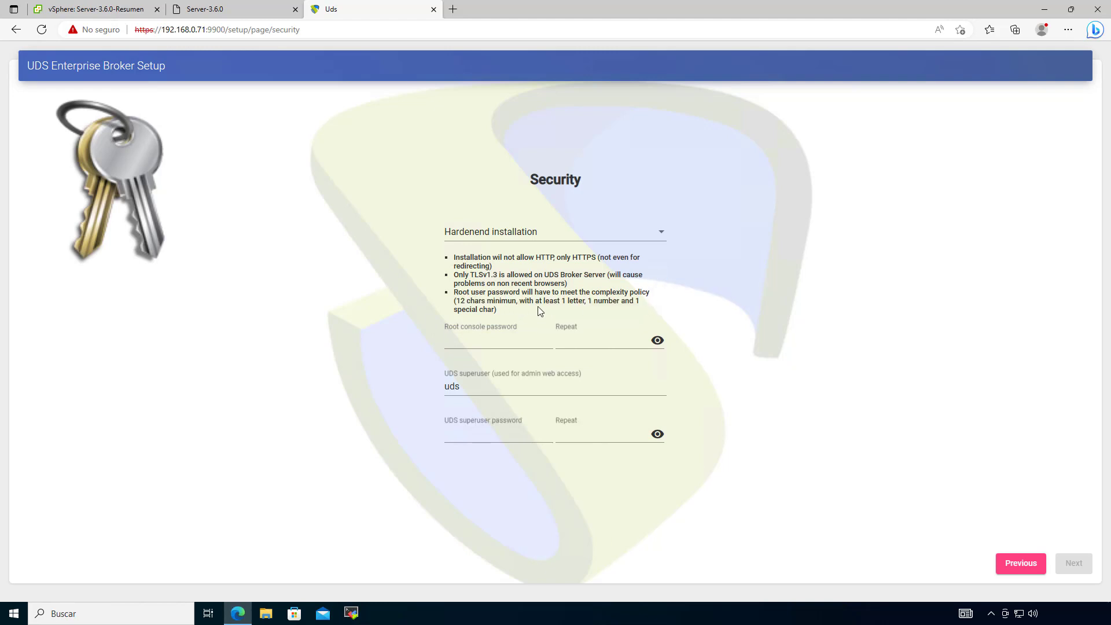
pyautogui.click(543, 242)
pyautogui.click(523, 258)
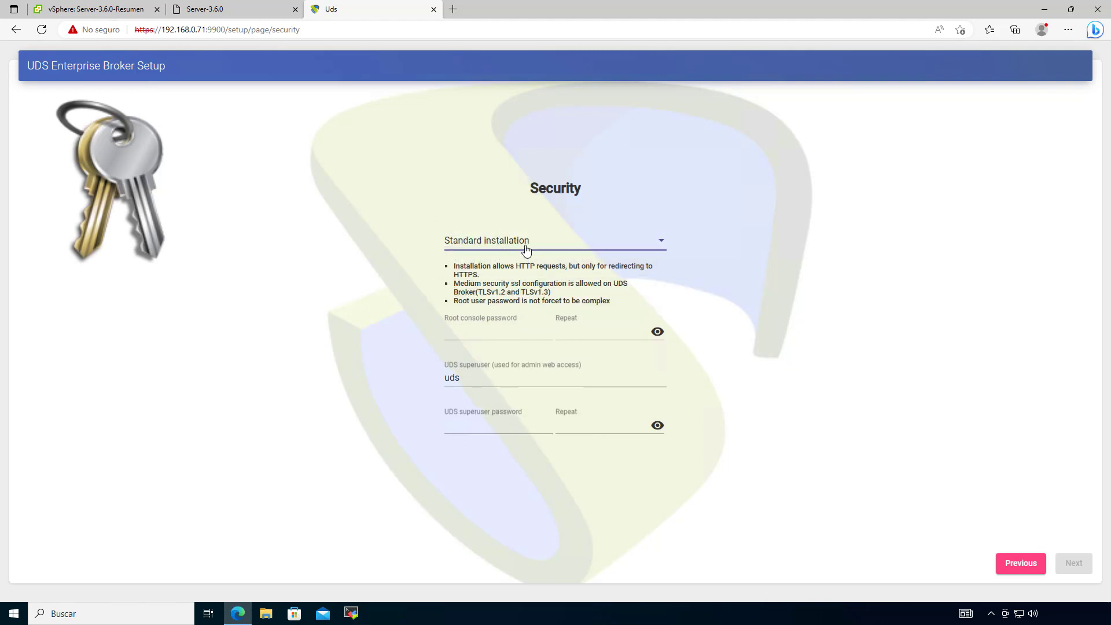
pyautogui.moveTo(477, 292); pyautogui.dragTo(508, 294)
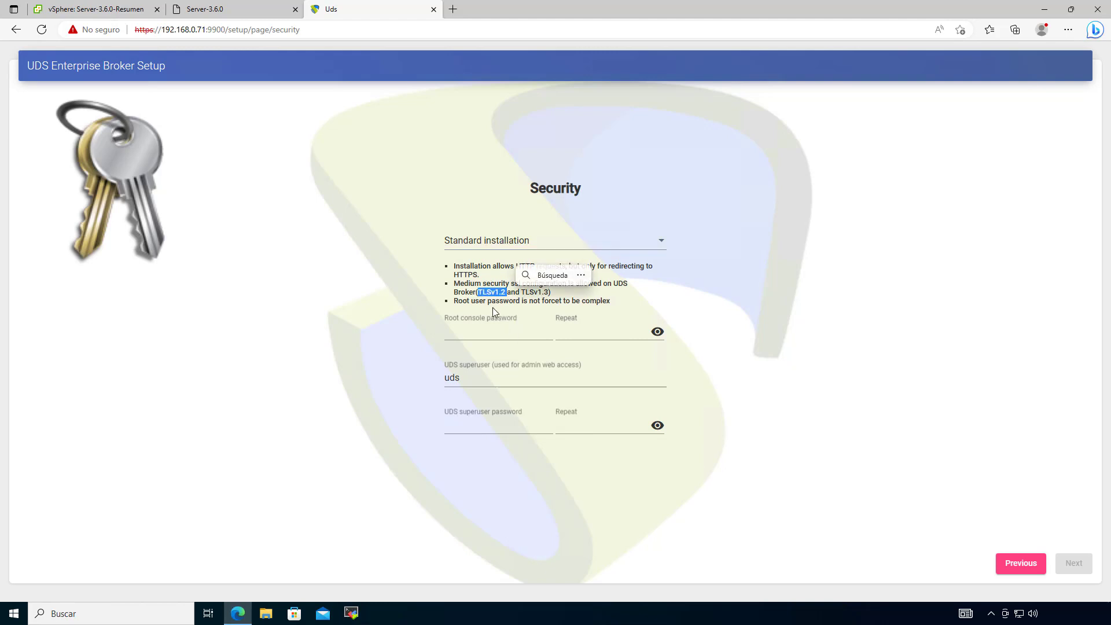
# Step: Enter the root console password, rename the superuser to udsadmin, set its password, and submit
pyautogui.click(500, 337)
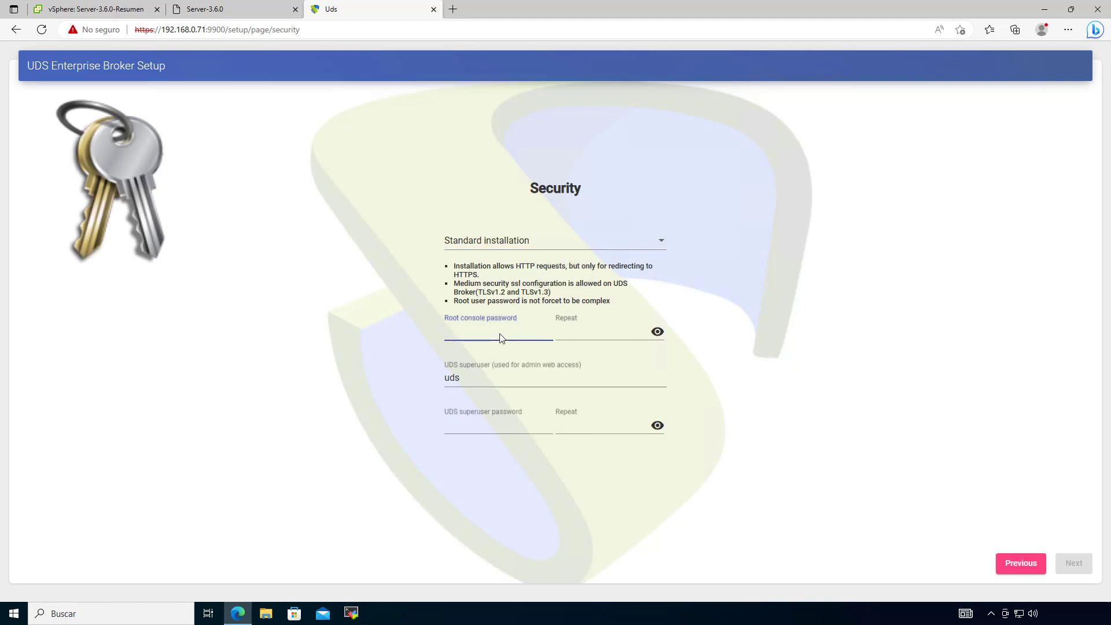
pyautogui.write('uds')
pyautogui.click(657, 332)
pyautogui.click(657, 425)
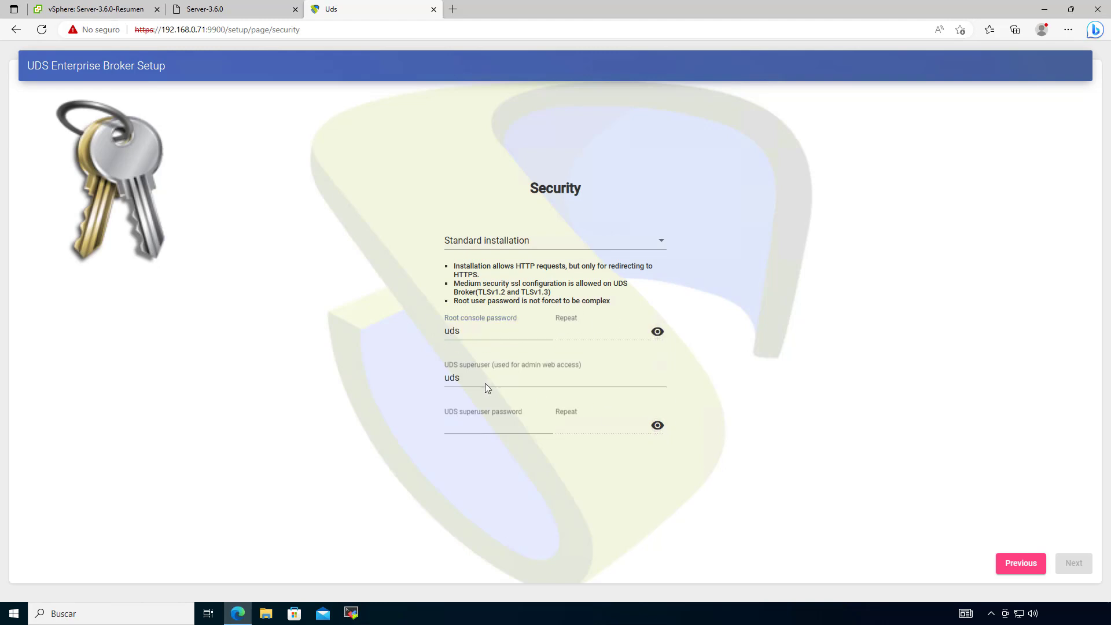
pyautogui.click(491, 379)
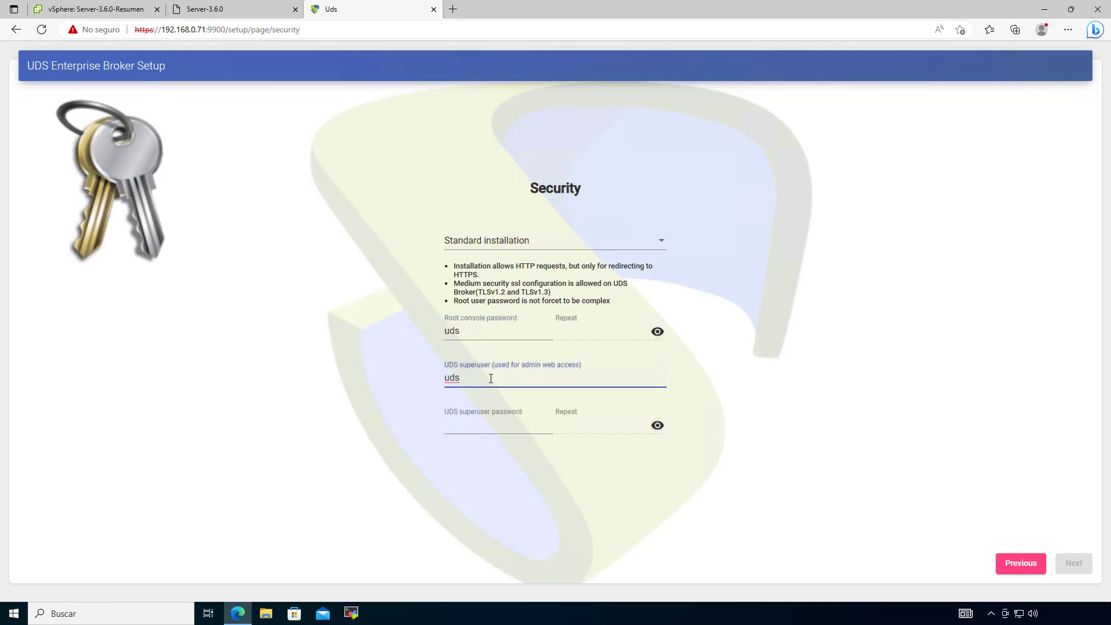
pyautogui.write('udsadmin')
pyautogui.click(476, 432)
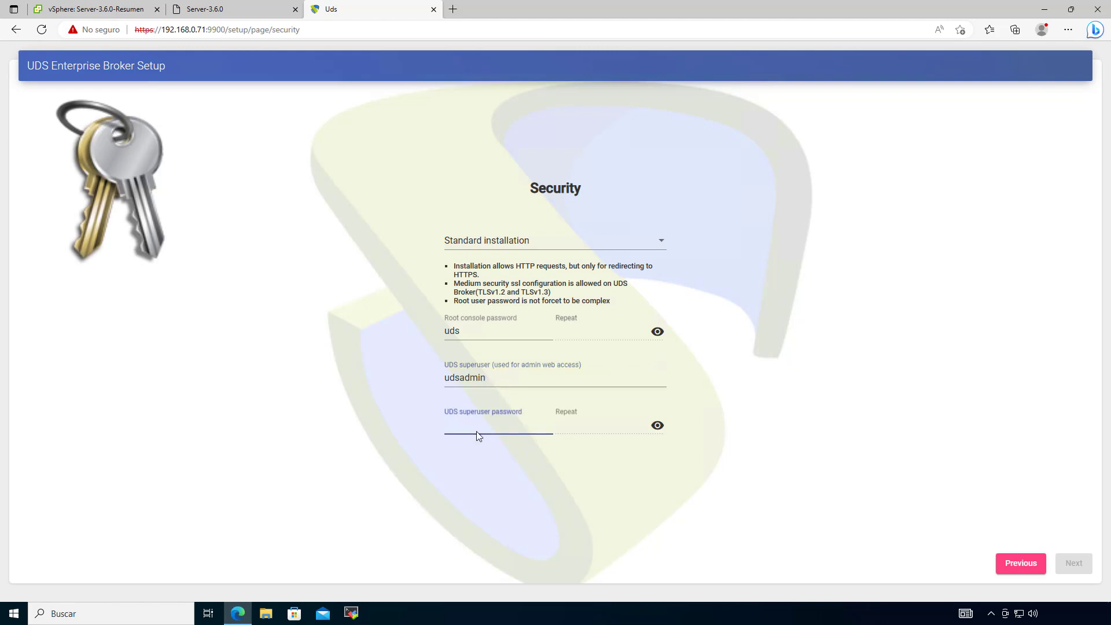
pyautogui.write('uds')
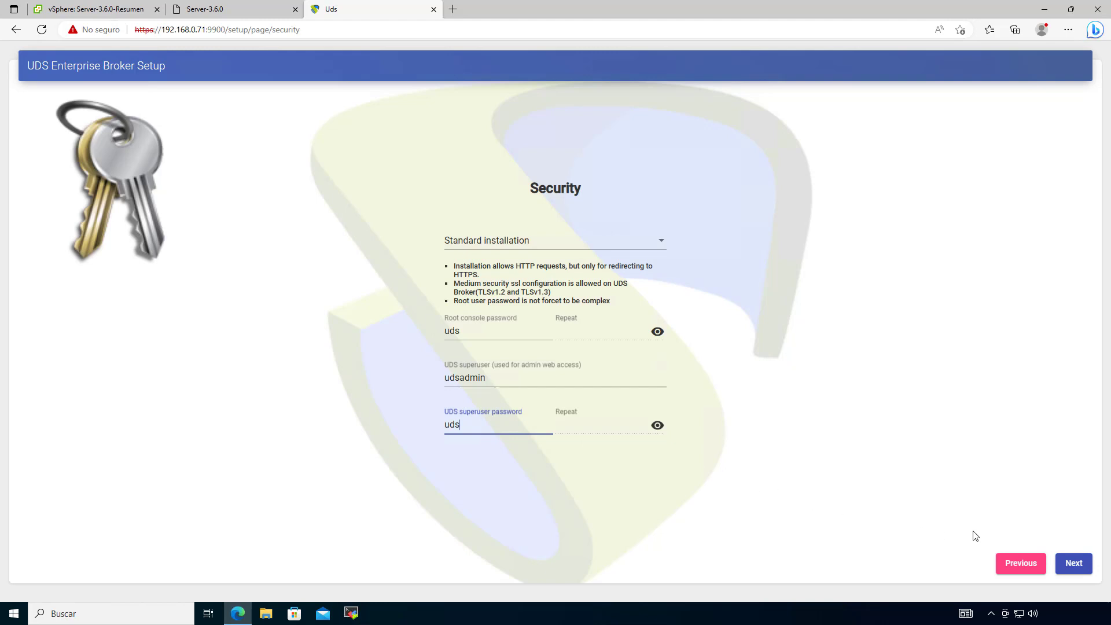
pyautogui.click(1073, 563)
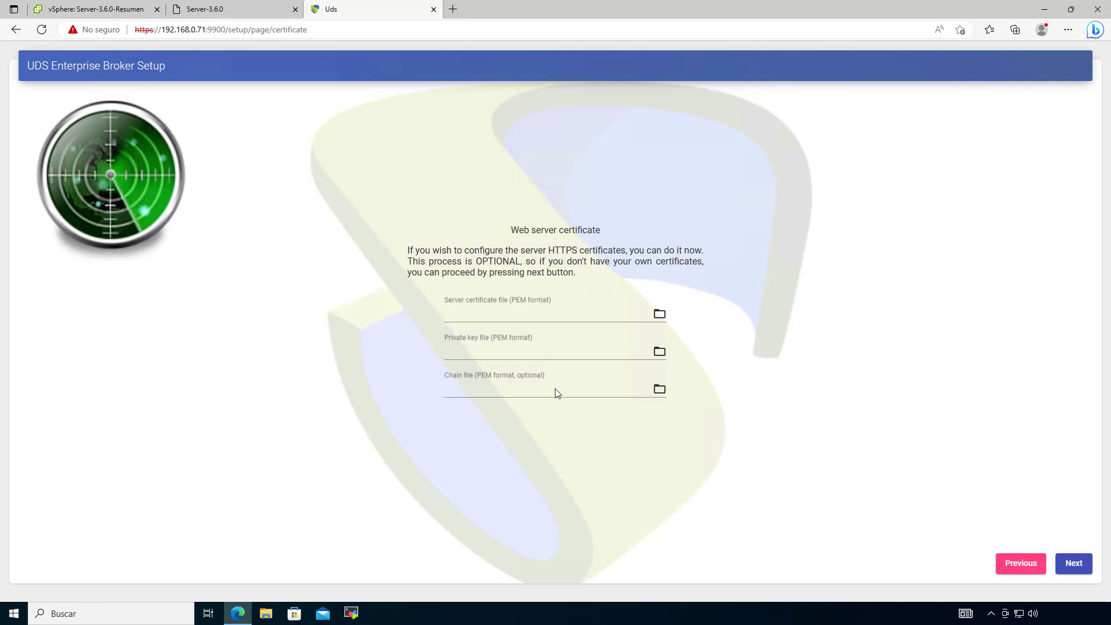
# Step: Skip the optional web server certificates page
pyautogui.moveTo(505, 230)
pyautogui.mouseDown()
pyautogui.moveTo(619, 231)
pyautogui.moveTo(492, 234)
pyautogui.mouseUp()
pyautogui.click(655, 229)
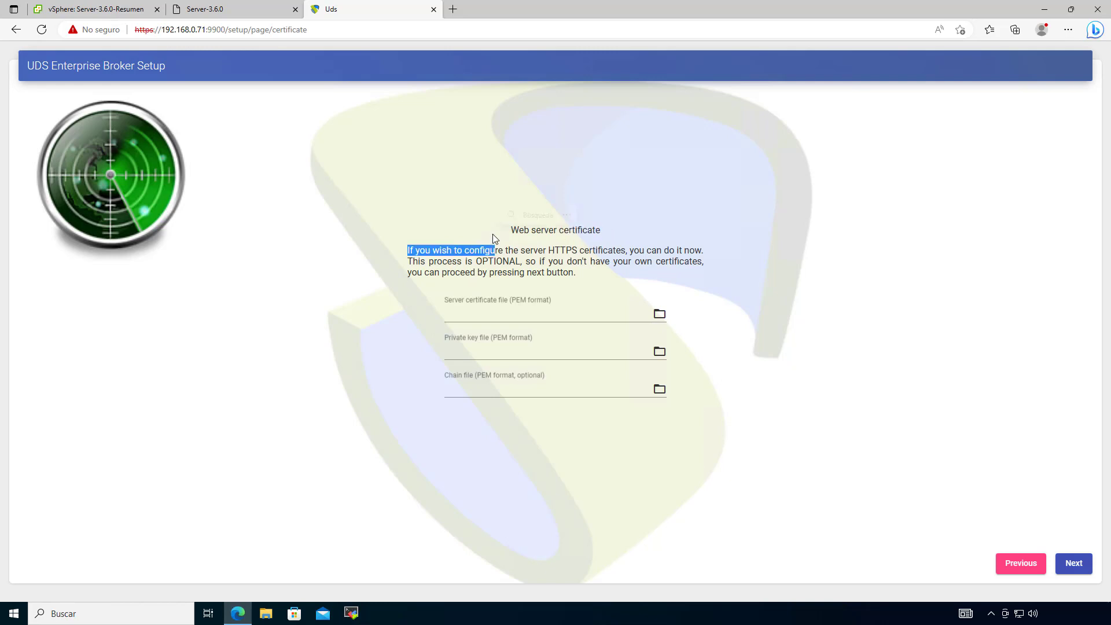
pyautogui.click(616, 333)
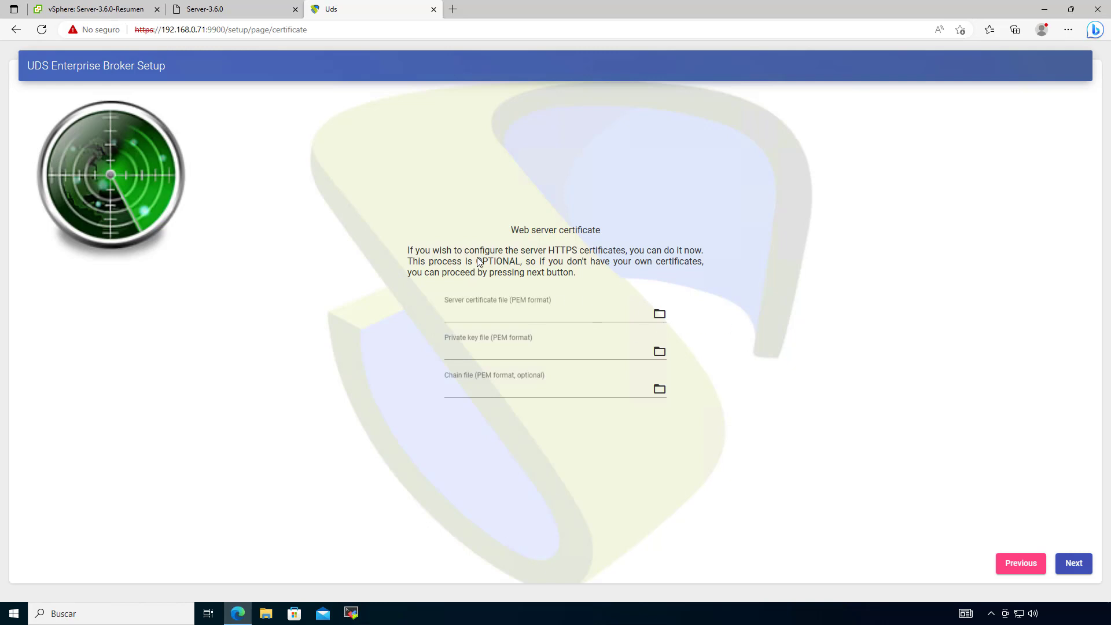
pyautogui.moveTo(510, 229); pyautogui.dragTo(634, 251)
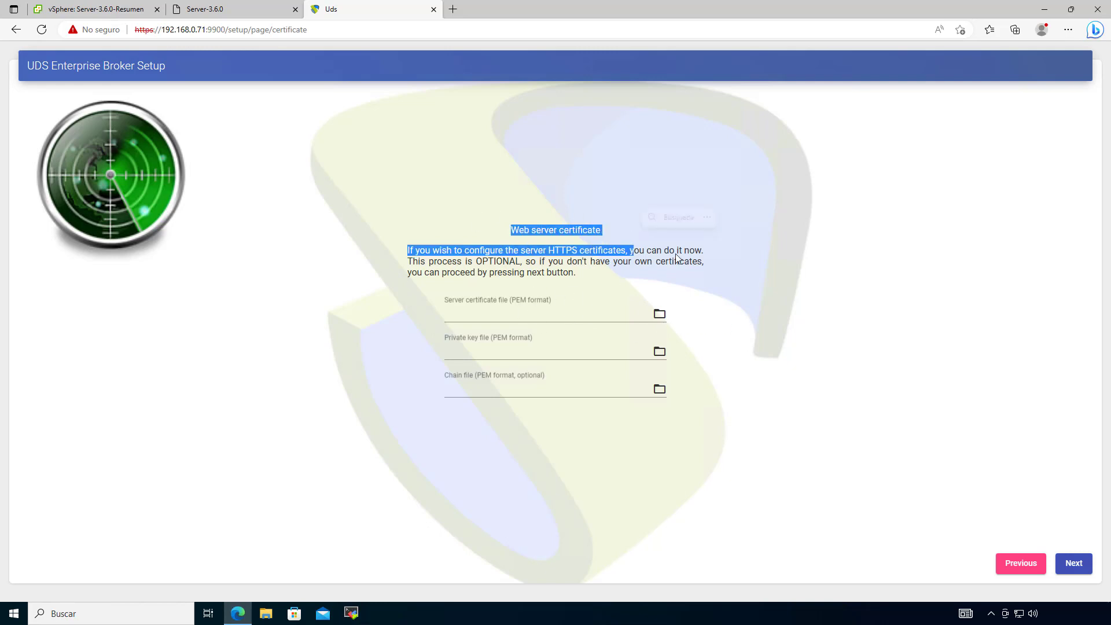
pyautogui.click(756, 292)
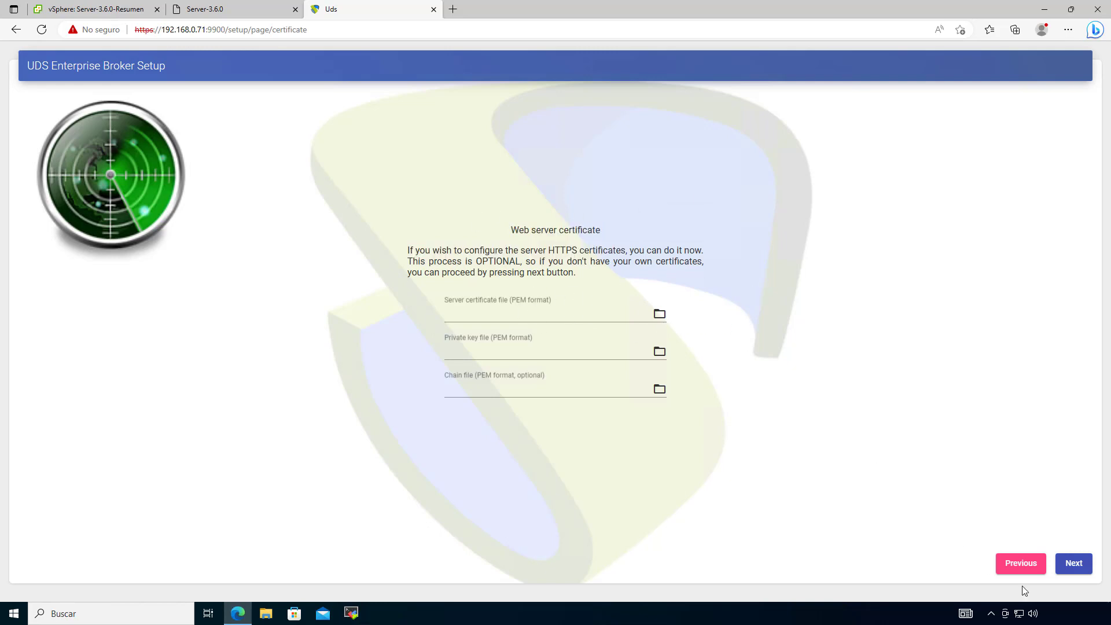
pyautogui.click(1074, 562)
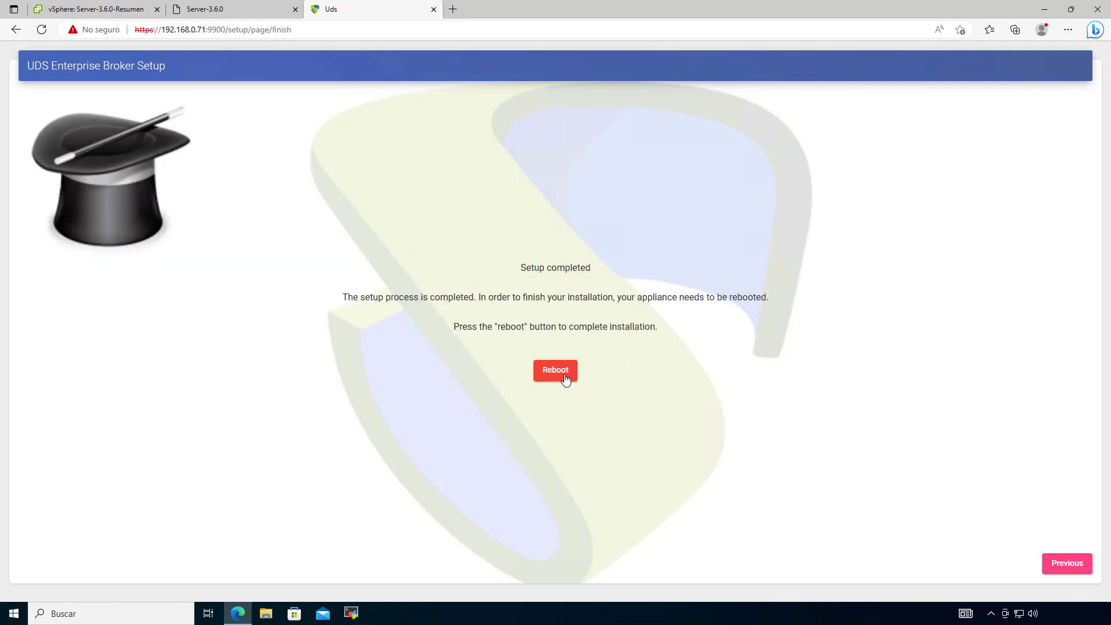
# Step: Reboot the appliance from the Setup completed page and return to the console tab
pyautogui.moveTo(512, 268); pyautogui.dragTo(618, 298)
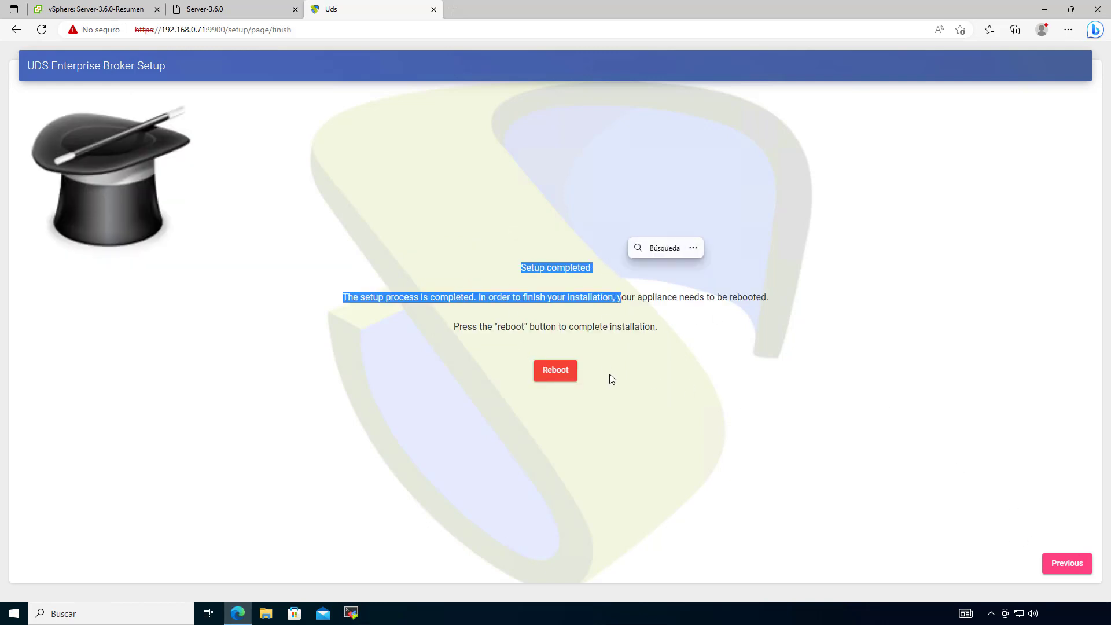
pyautogui.click(597, 382)
pyautogui.click(558, 370)
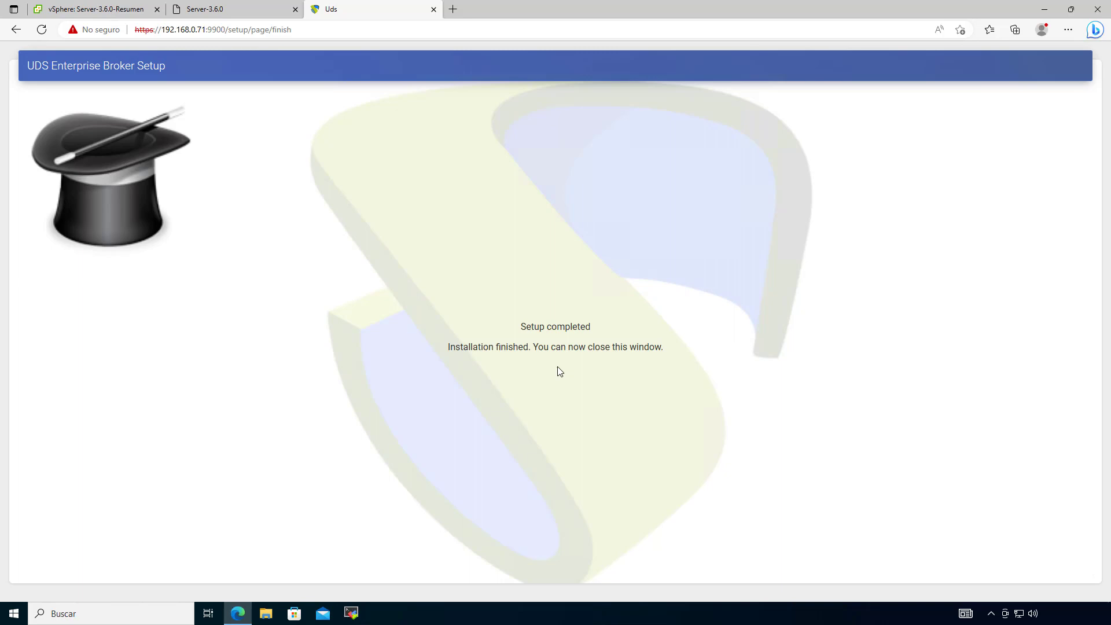
pyautogui.click(230, 9)
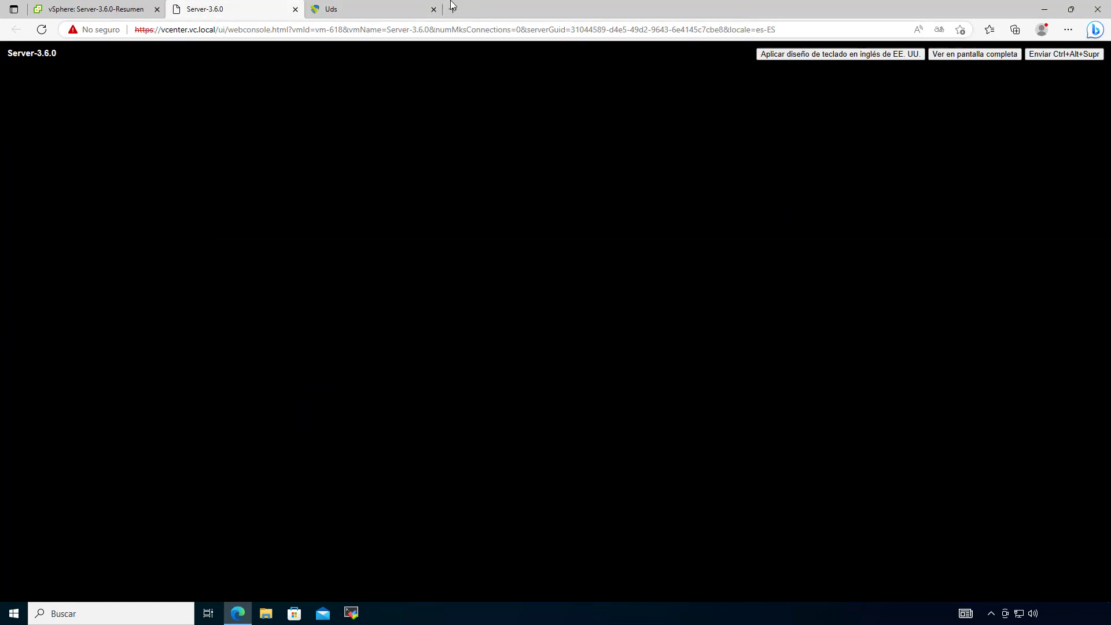
# Step: Close the finished broker setup tab and select Tunnel-3.6.0 in the vSphere inventory
pyautogui.click(432, 6)
pyautogui.click(434, 9)
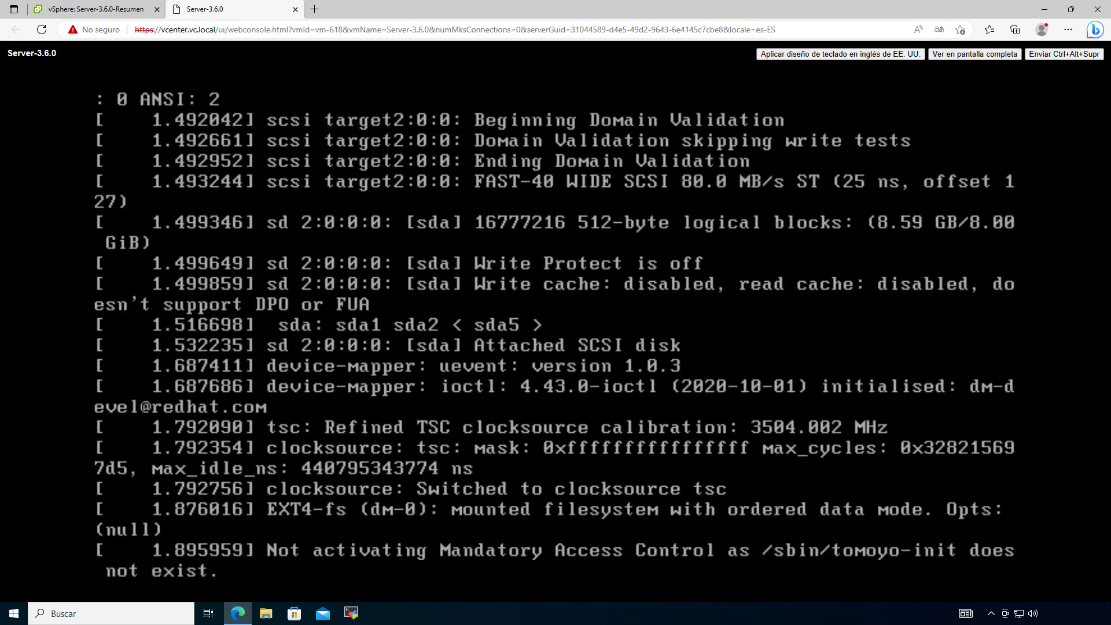
pyautogui.click(92, 10)
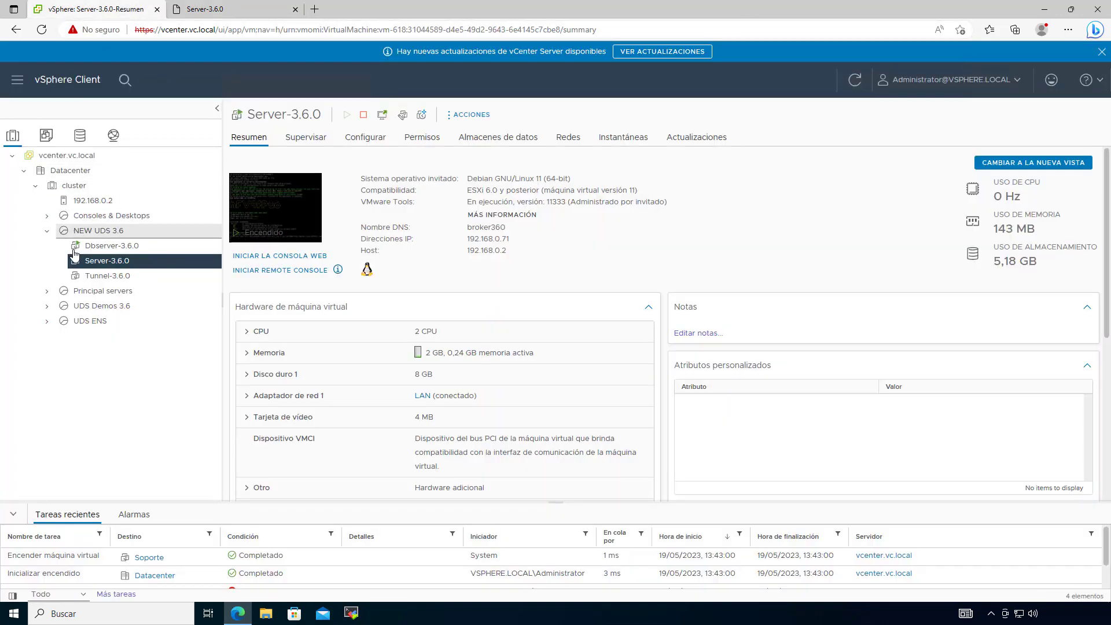
pyautogui.click(99, 276)
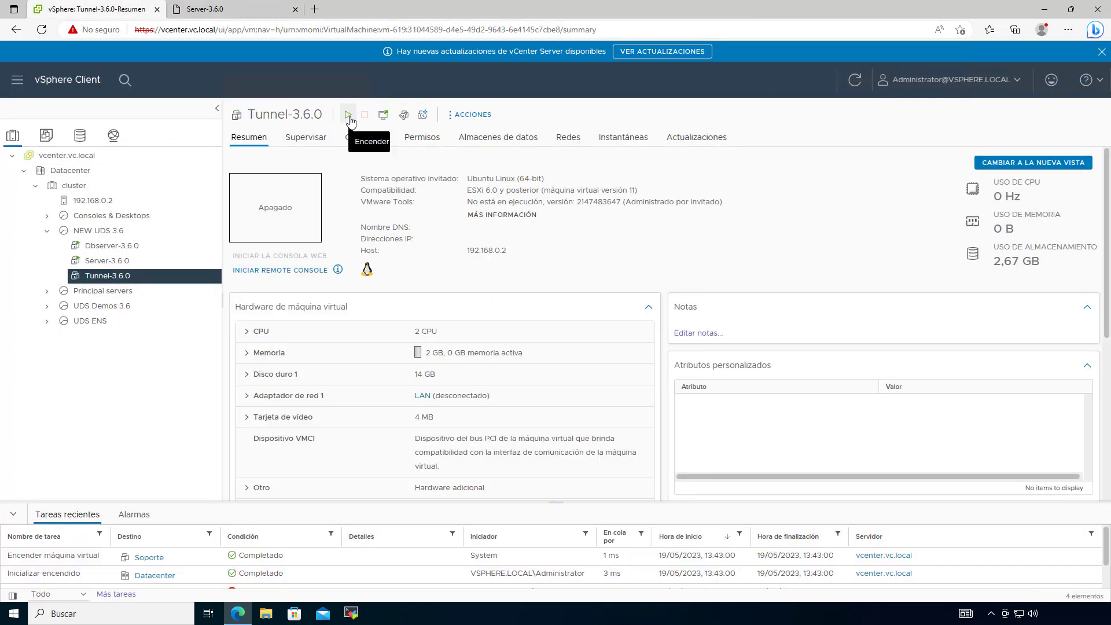
# Step: Close the broker server's console and launch the Tunnel-3.6.0 web console
pyautogui.click(242, 7)
pyautogui.click(295, 9)
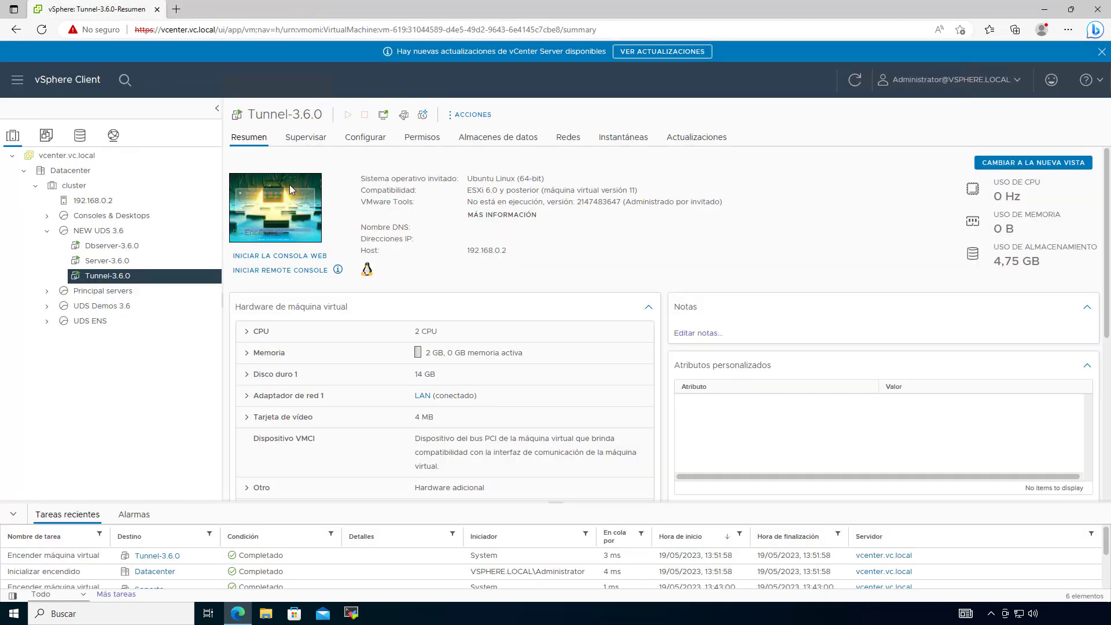
pyautogui.click(286, 204)
pyautogui.click(688, 380)
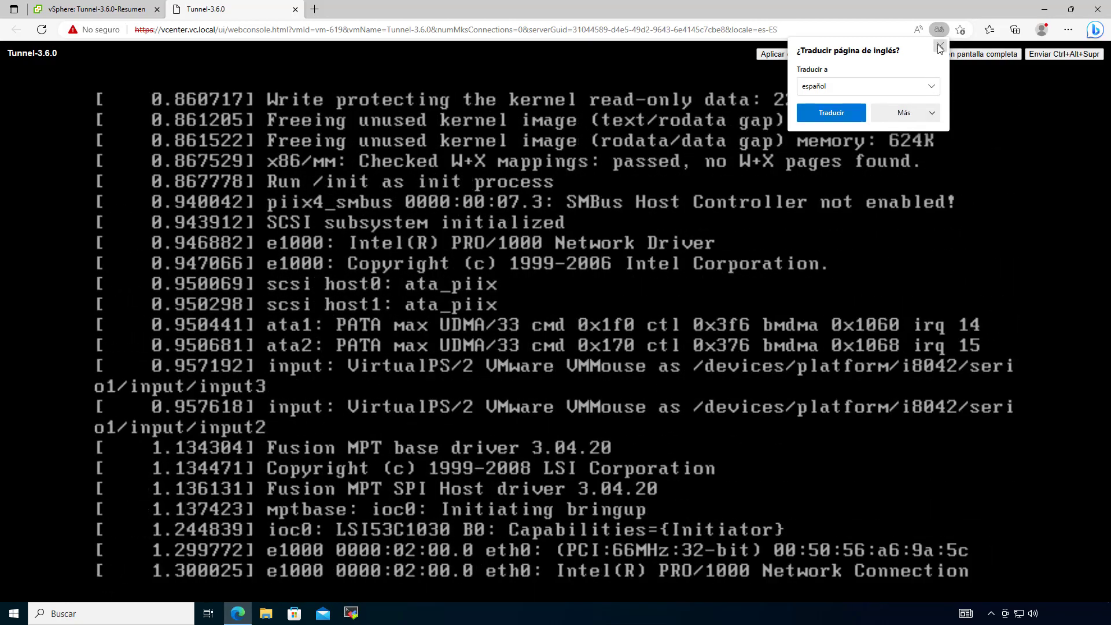
pyautogui.click(941, 46)
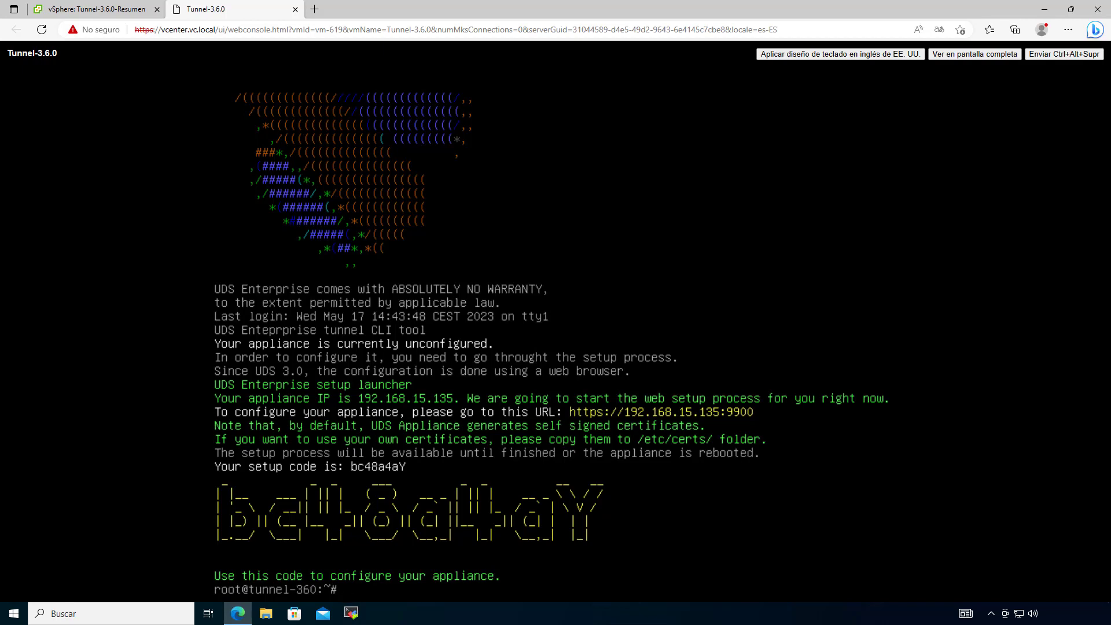
pyautogui.click(314, 9)
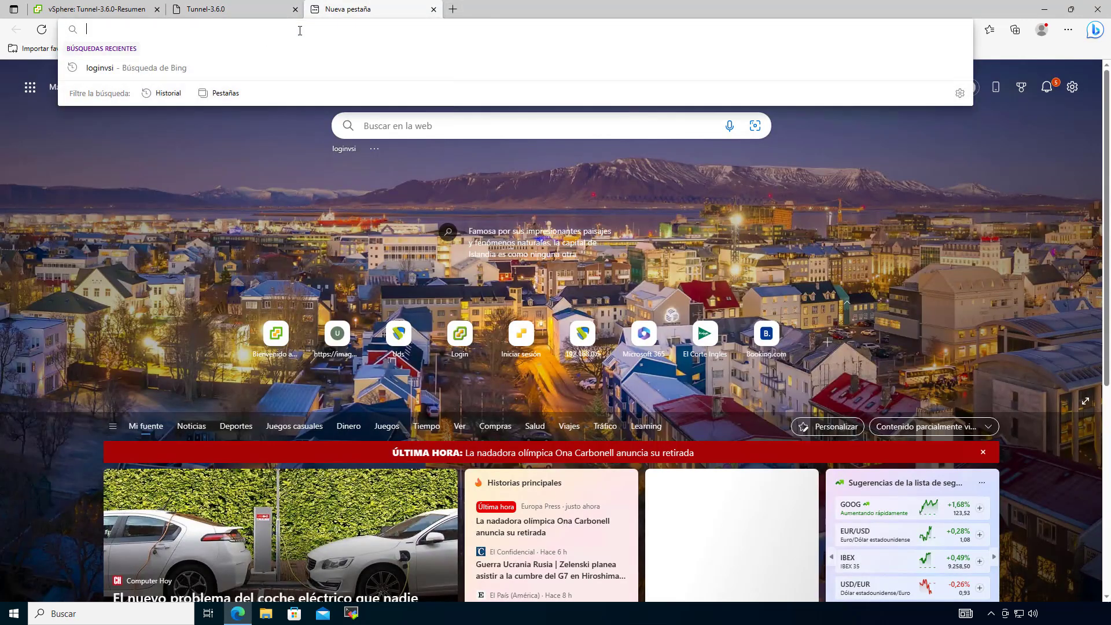
pyautogui.write('https')
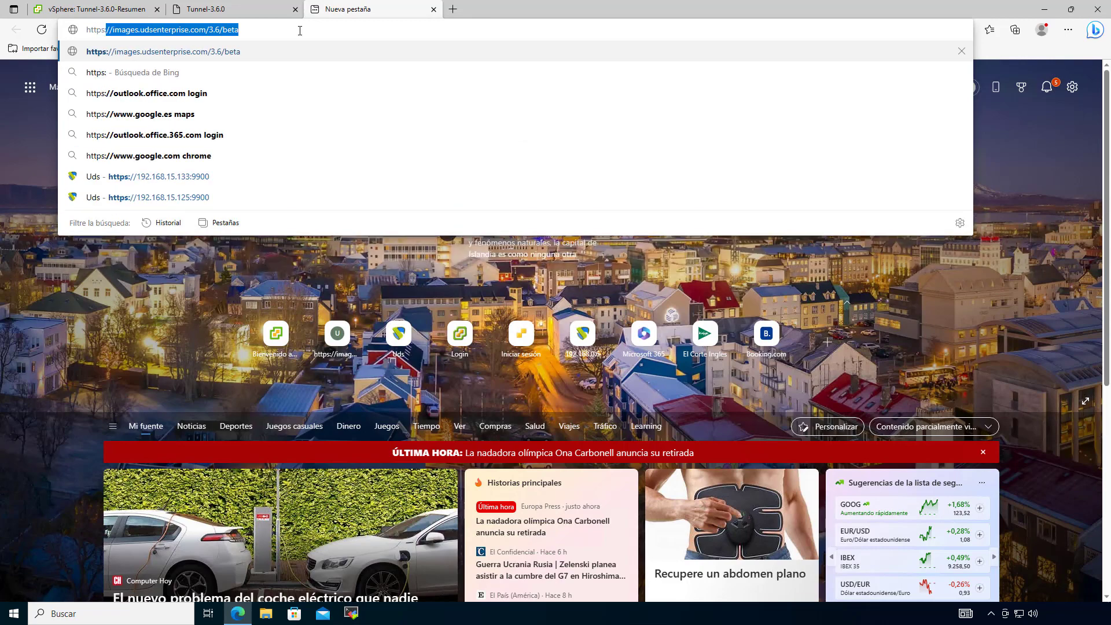
pyautogui.write('://192.168')
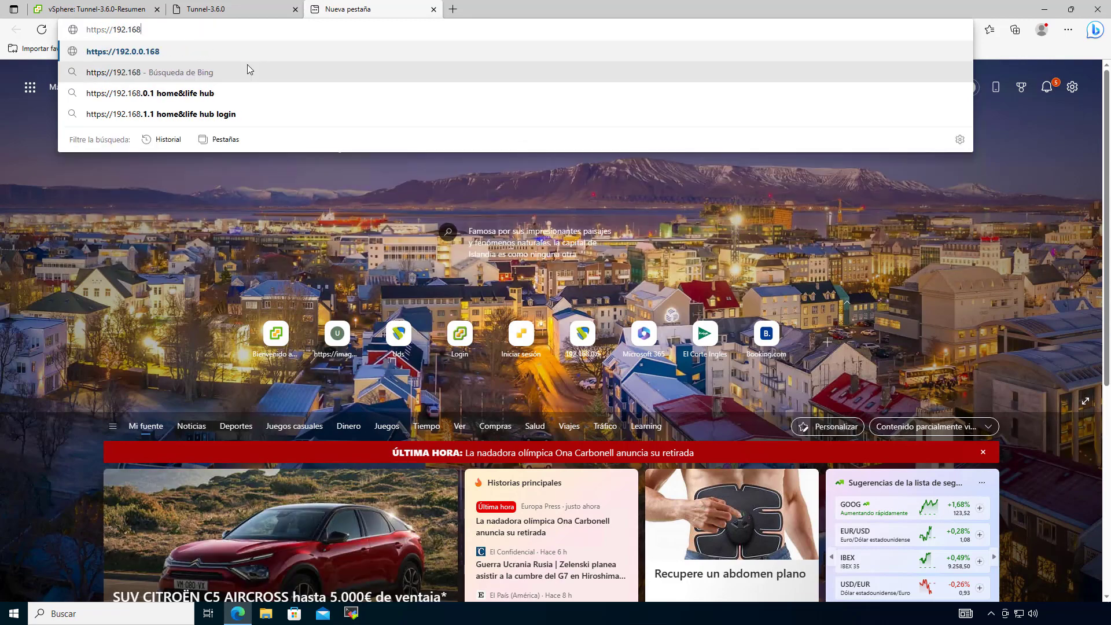
pyautogui.write('.15.13')
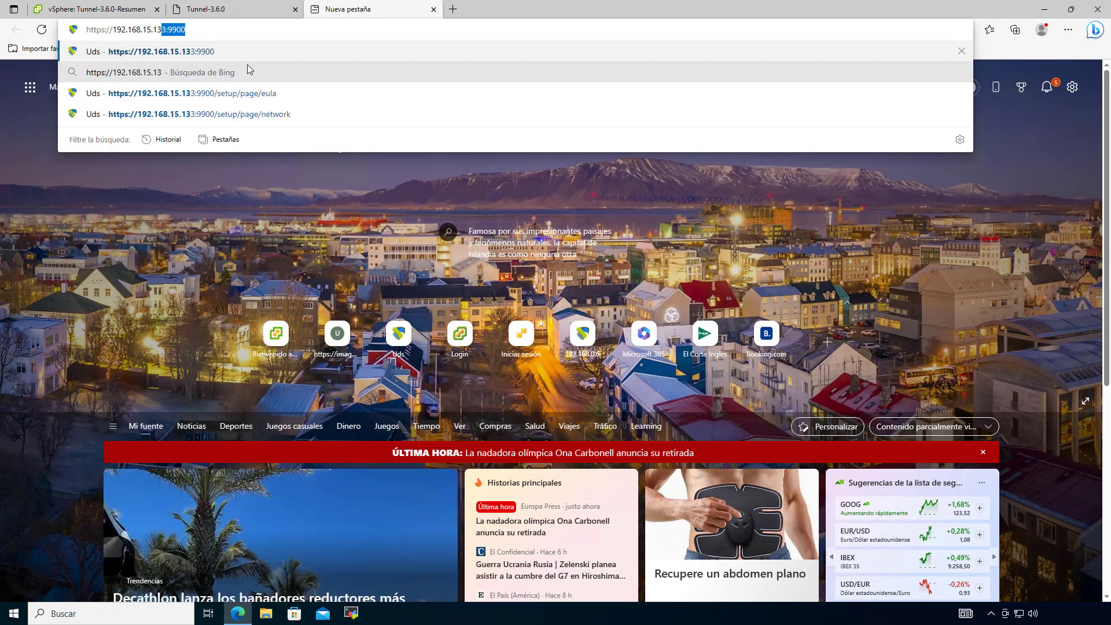
pyautogui.write('4:9900')
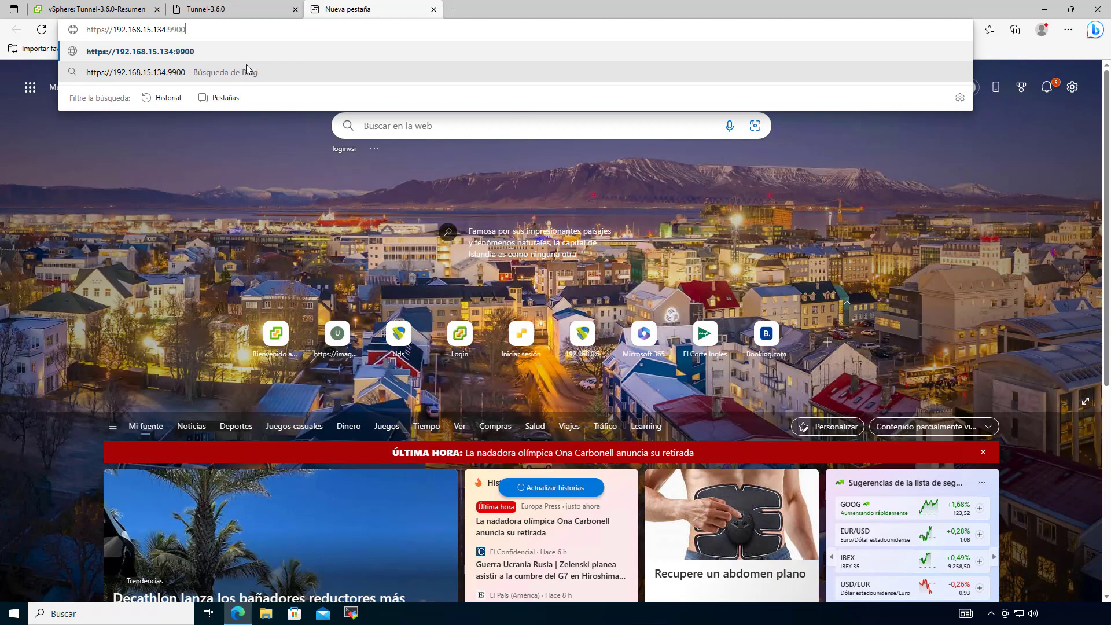
pyautogui.click(196, 8)
pyautogui.click(375, 7)
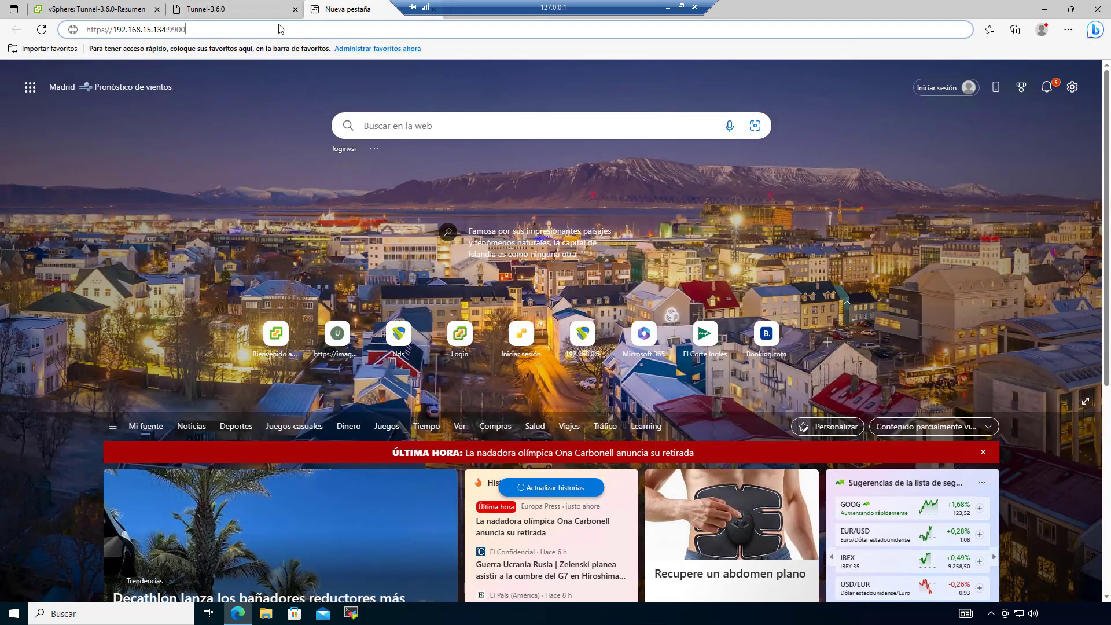
pyautogui.click(166, 30)
pyautogui.press('BackSpace')
pyautogui.write('5')
pyautogui.press('Return')
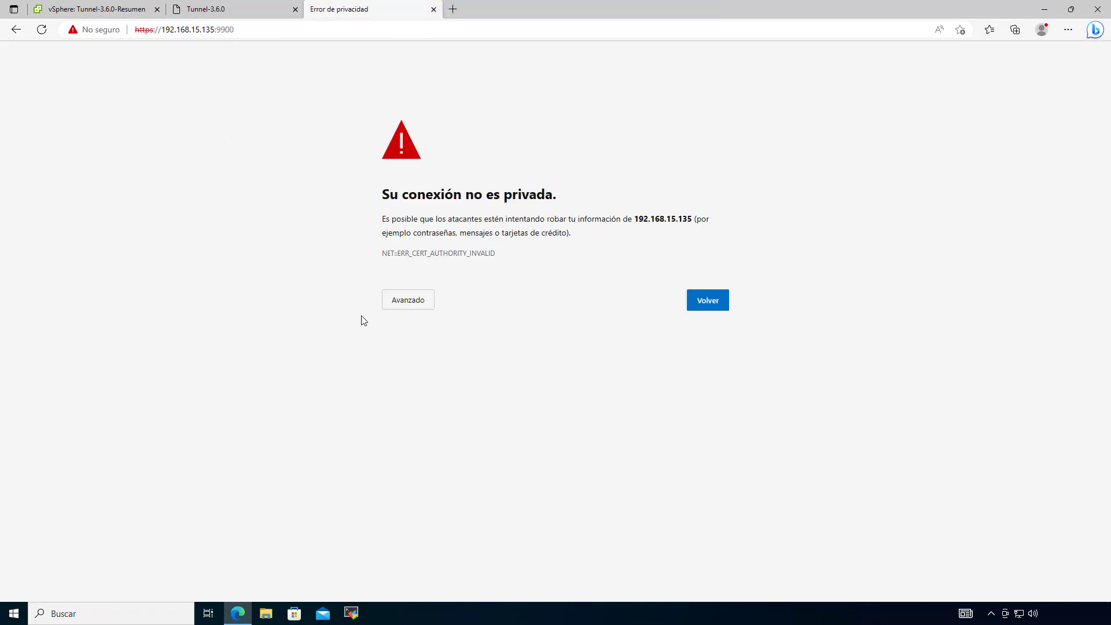
pyautogui.click(417, 303)
pyautogui.click(450, 390)
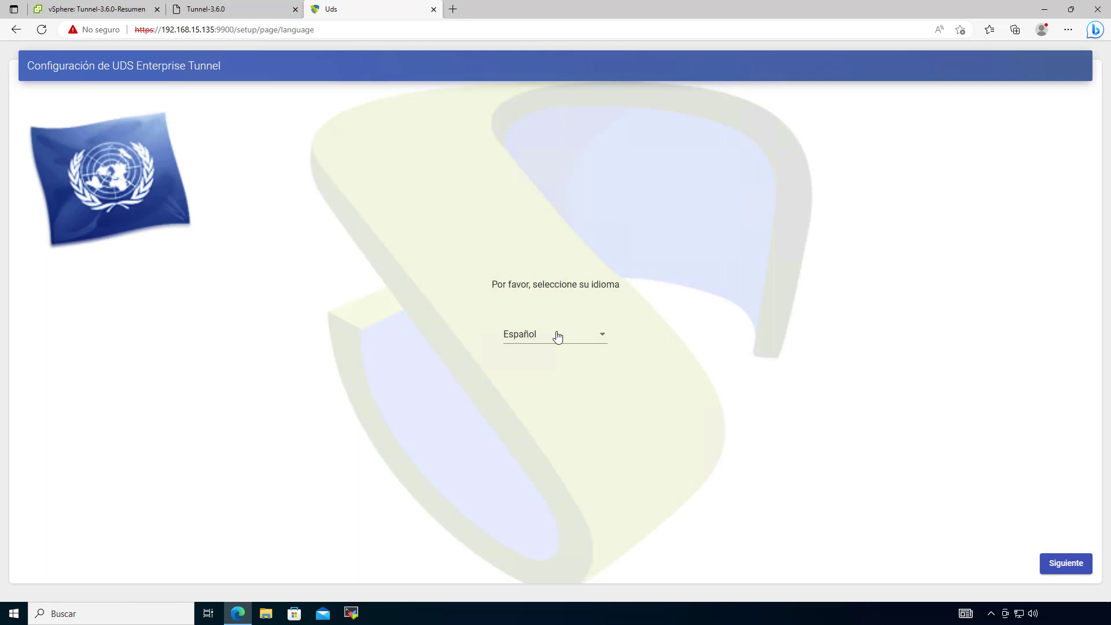
# Step: Switch the wizard to English, decline page translation, and advance through Welcome and EULA
pyautogui.click(591, 340)
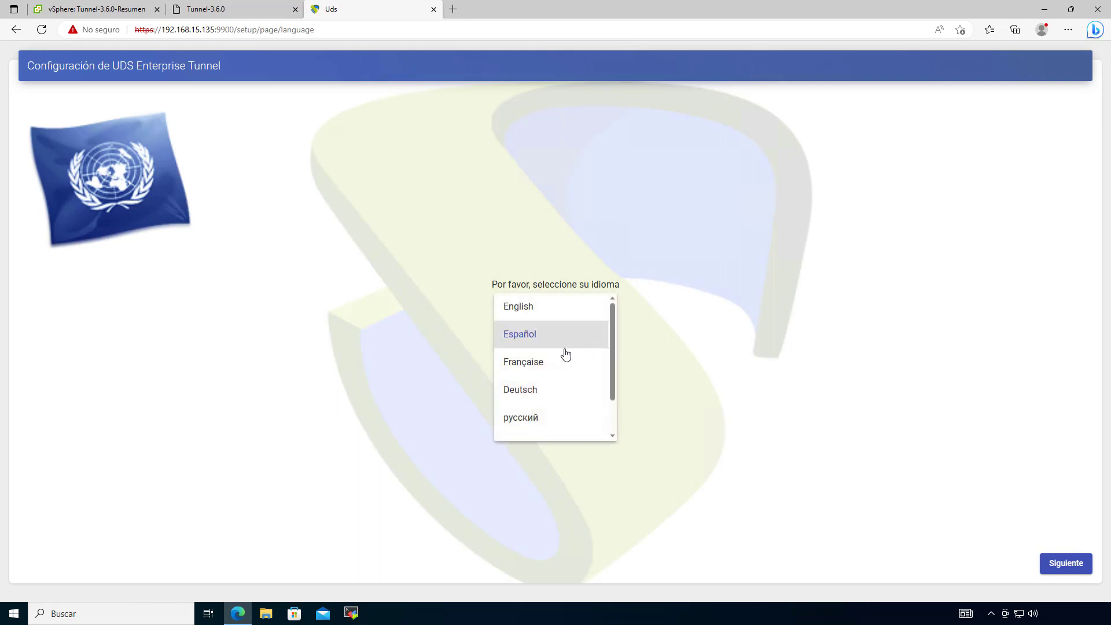
pyautogui.click(544, 307)
pyautogui.click(903, 115)
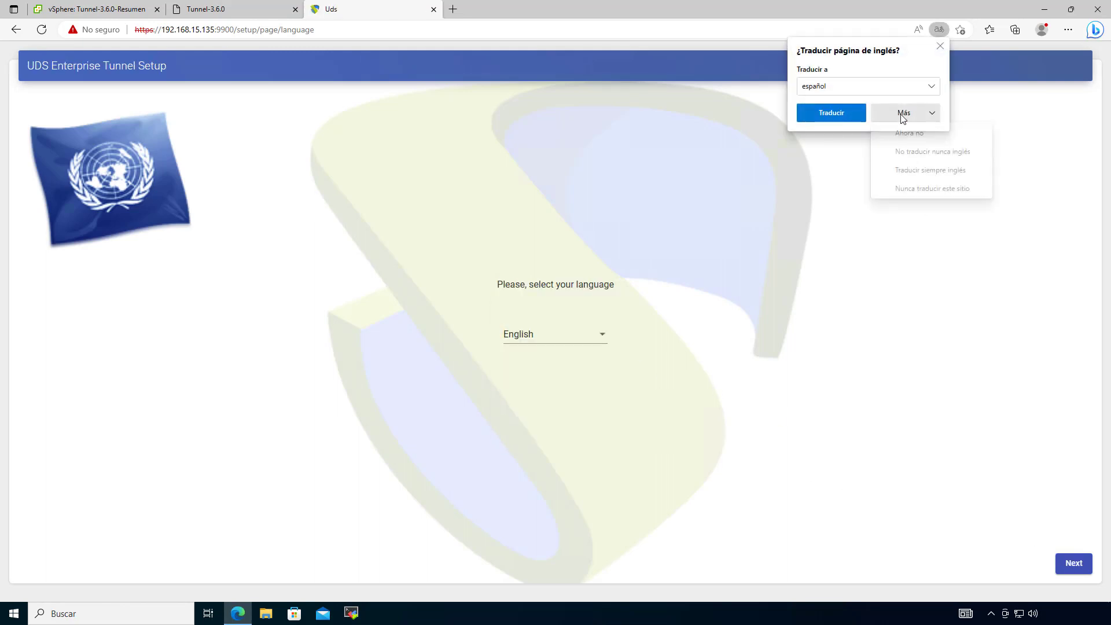
pyautogui.click(929, 152)
pyautogui.click(1075, 564)
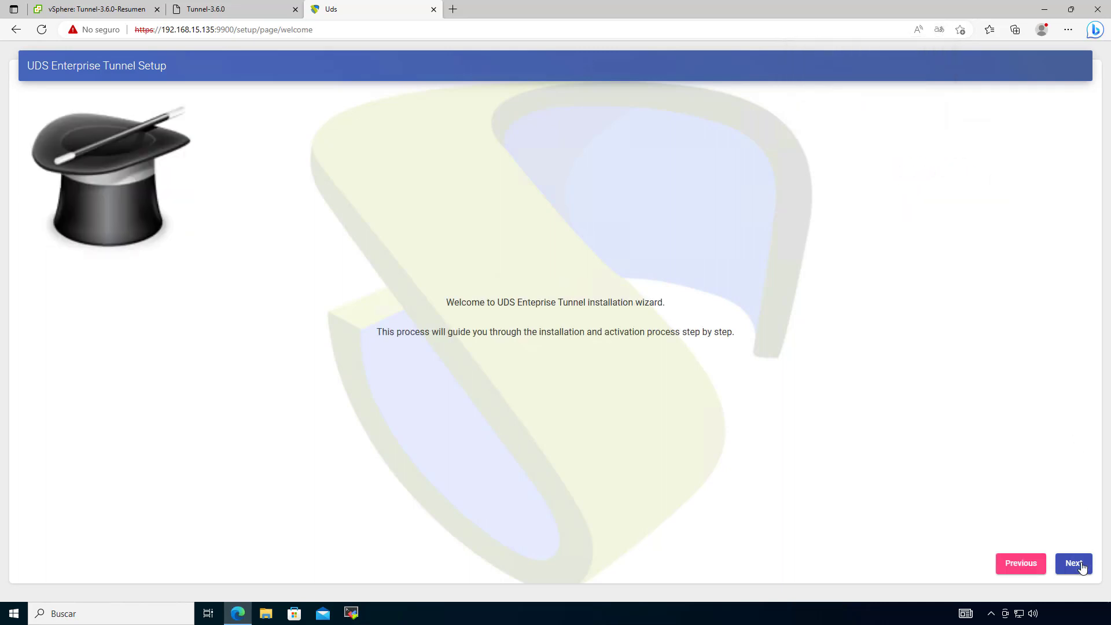
pyautogui.click(1075, 564)
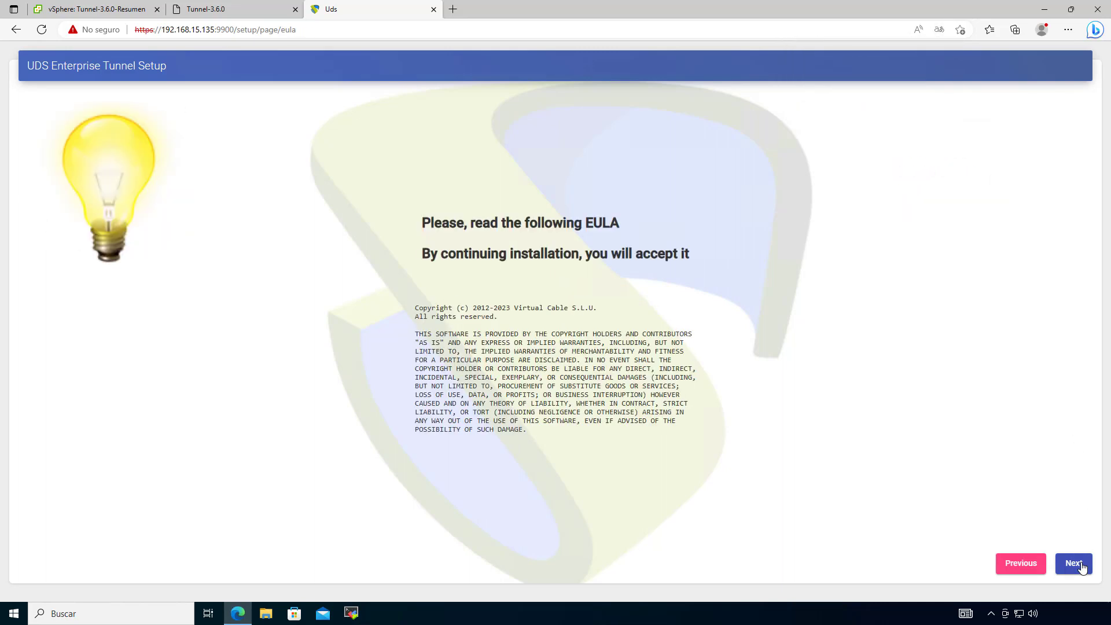
pyautogui.click(1079, 565)
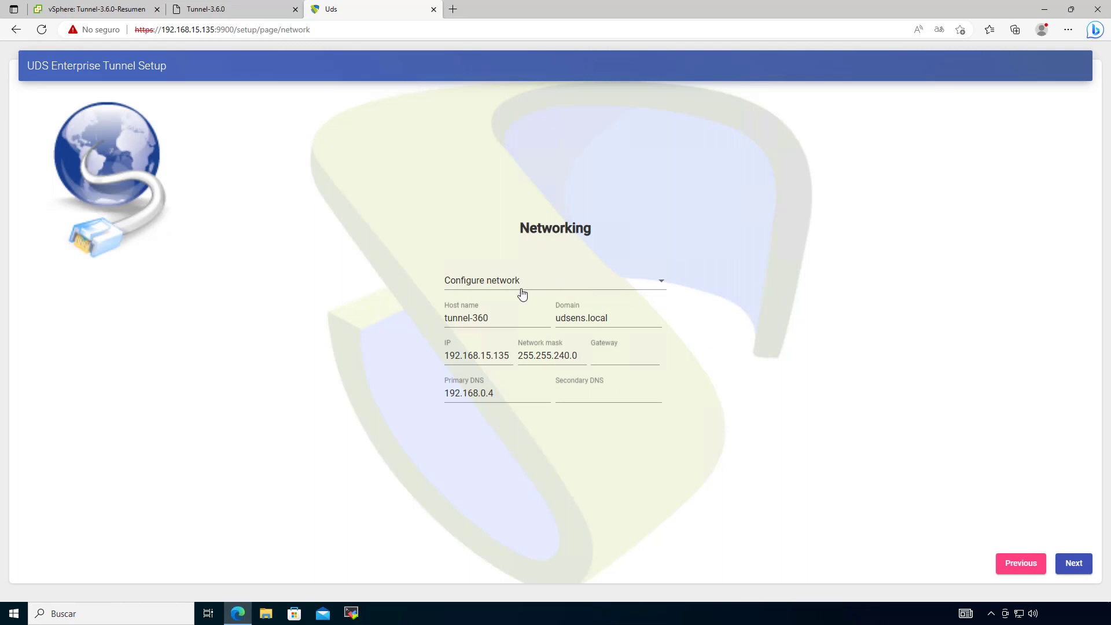
# Step: Change the host name to tunnel360, the domain to vc.local and the IP to 192.168.0.72
pyautogui.click(475, 318)
pyautogui.press('BackSpace')
pyautogui.press('Tab')
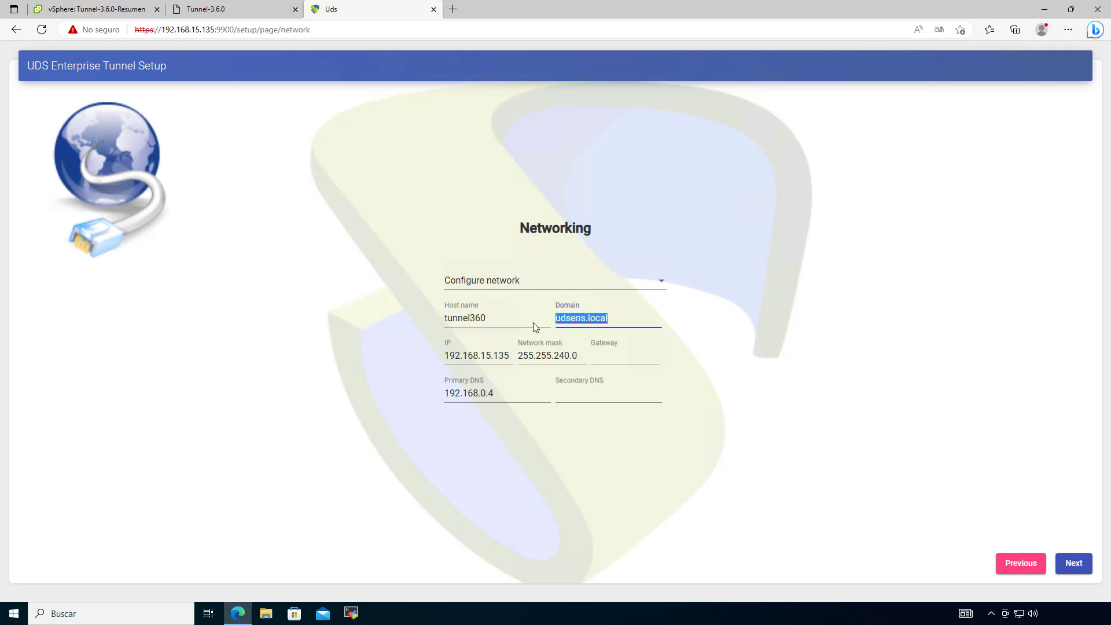
pyautogui.write('vc')
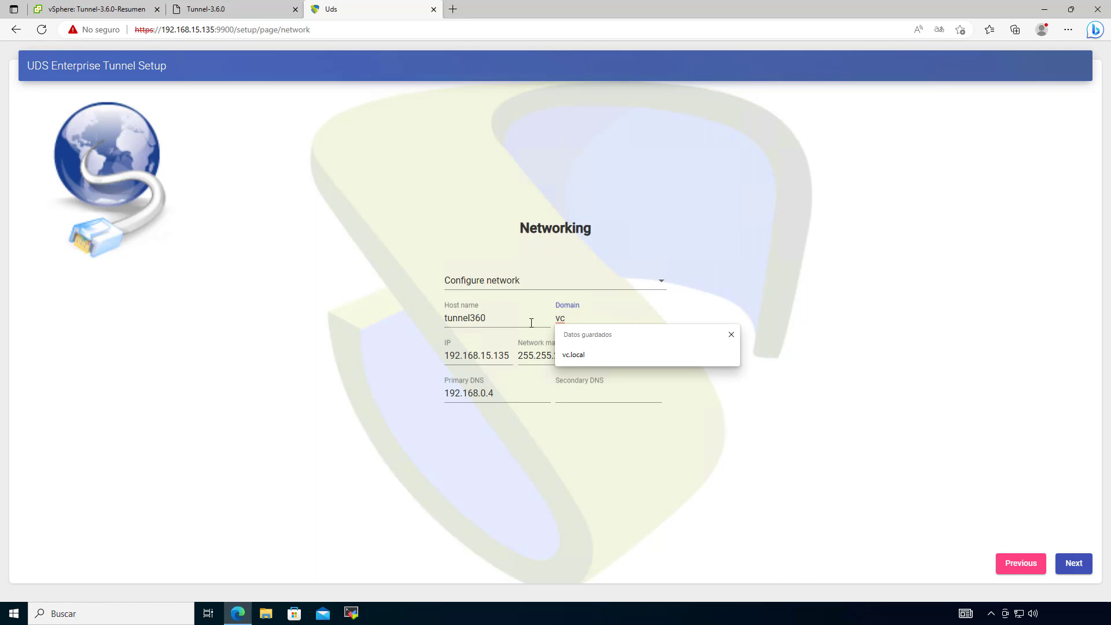
pyautogui.write('.local')
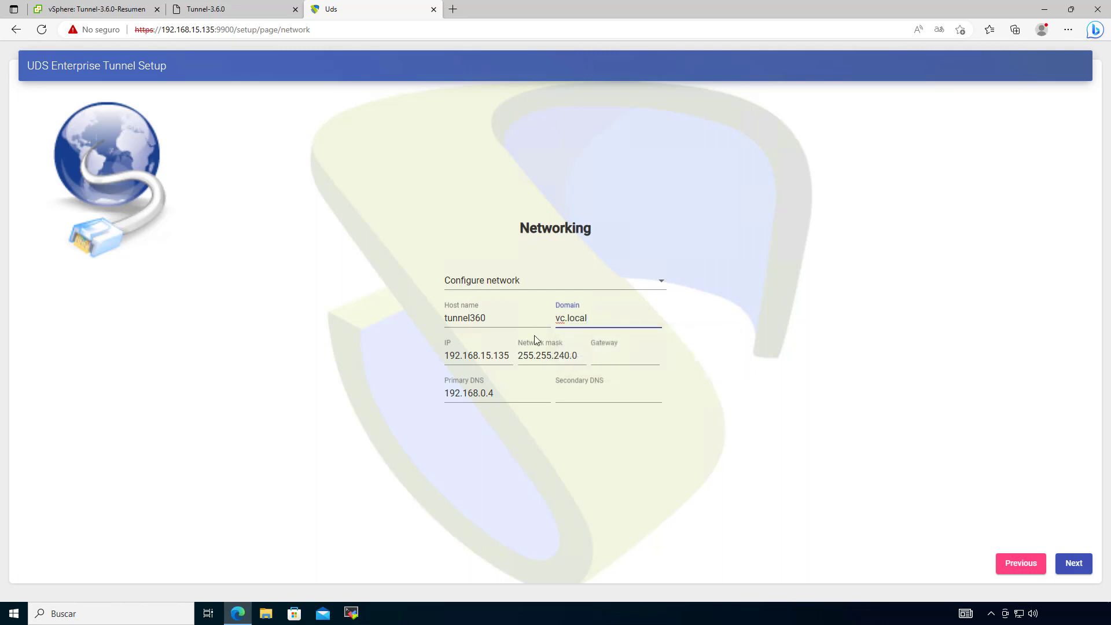
pyautogui.press('Tab')
pyautogui.write('192')
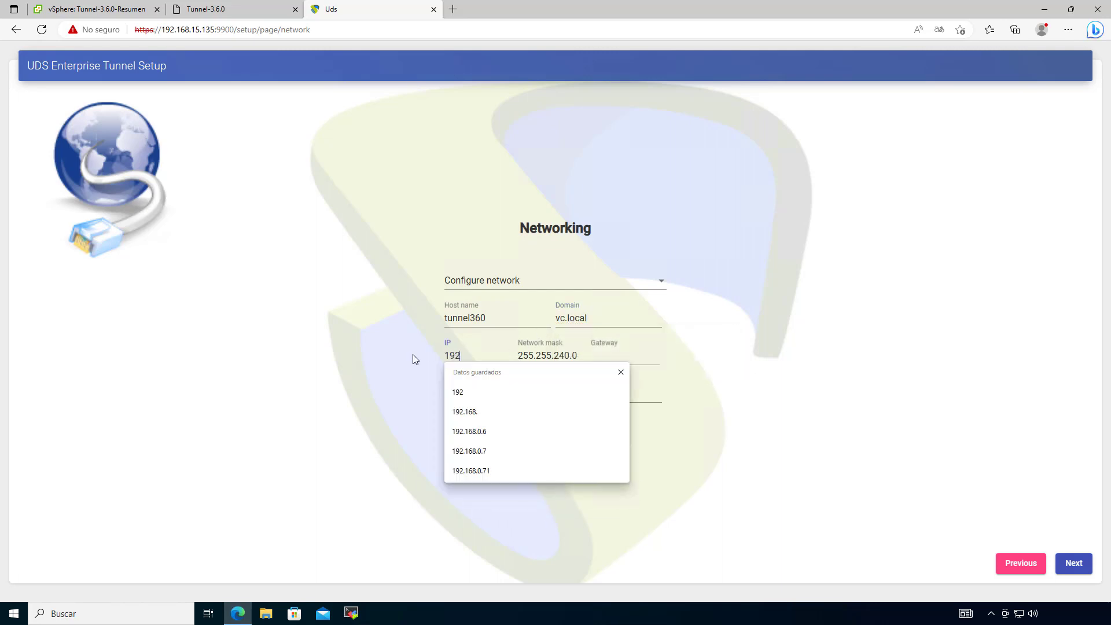
pyautogui.write('.168.0.72')
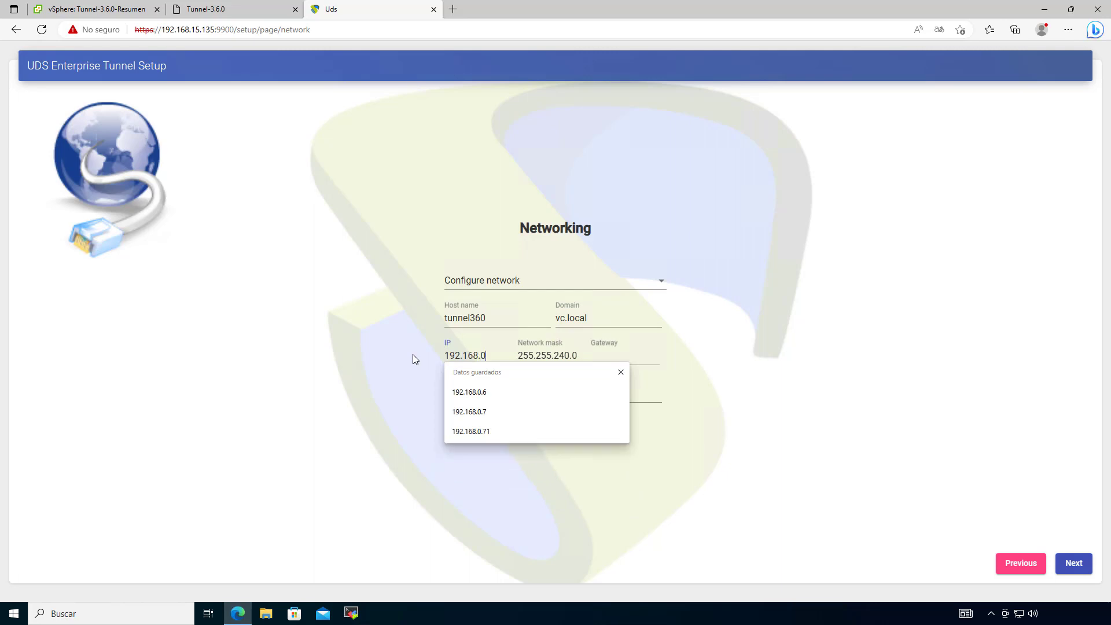
# Step: Fill the gateway with 192.168.0.1 and the secondary DNS with 8.8.8.8
pyautogui.click(609, 357)
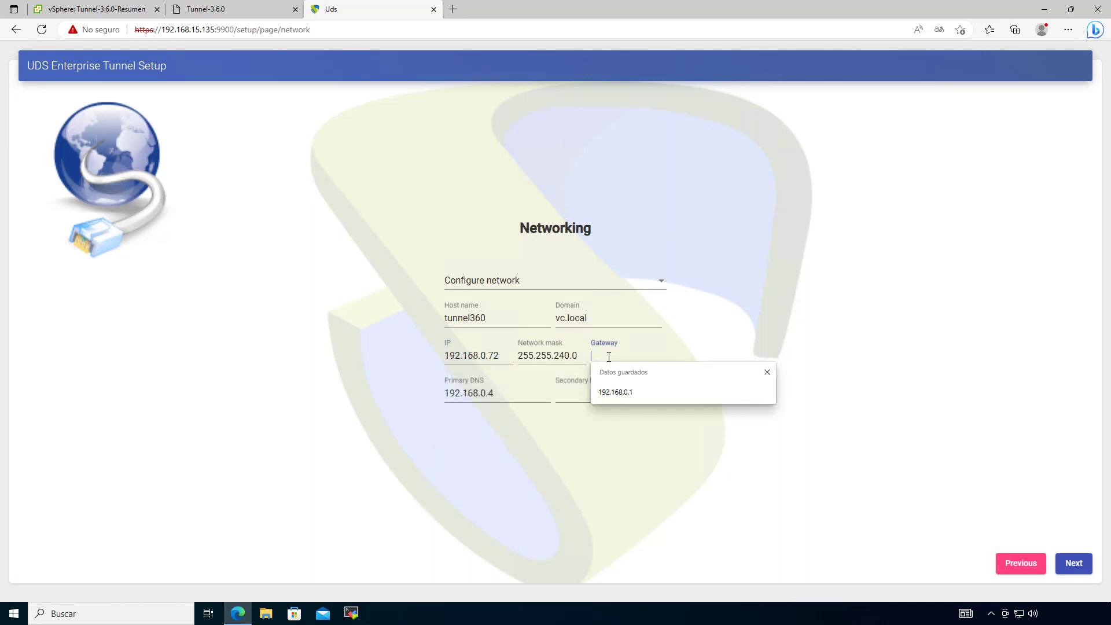
pyautogui.click(616, 392)
pyautogui.click(575, 398)
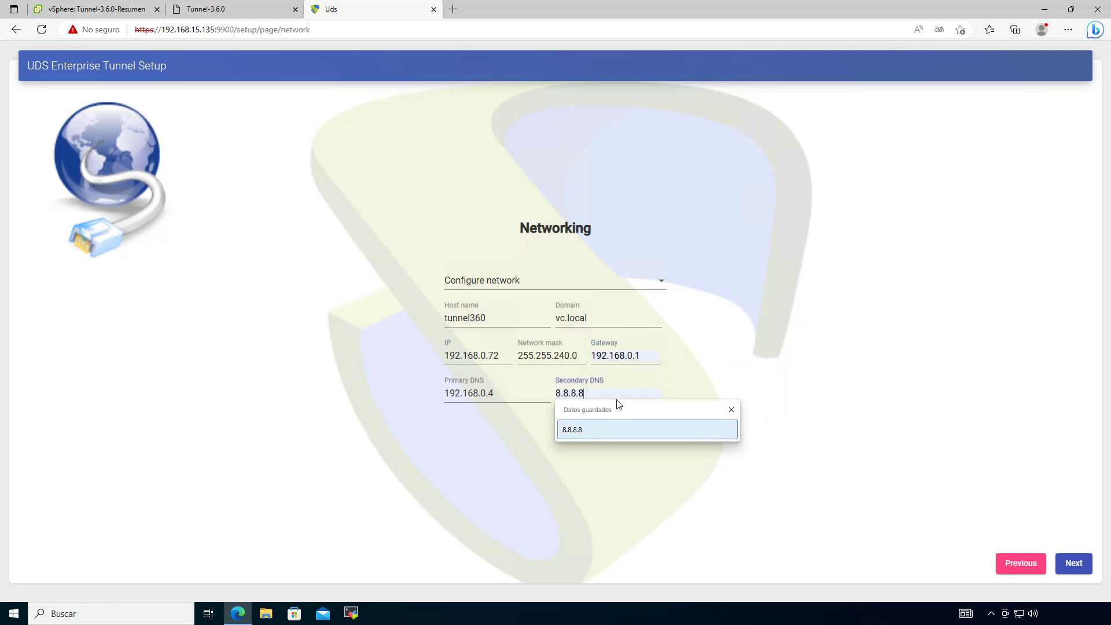
pyautogui.click(615, 430)
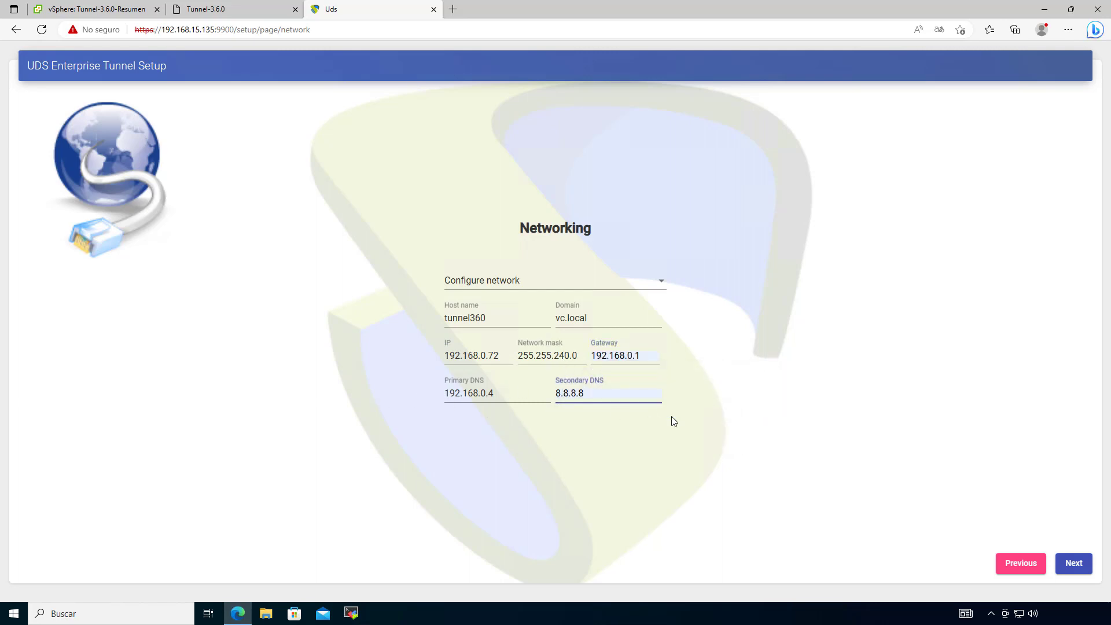
# Step: Apply the new network settings, bypass the certificate warning at 192.168.0.72, and focus the Setup Code field
pyautogui.click(1077, 563)
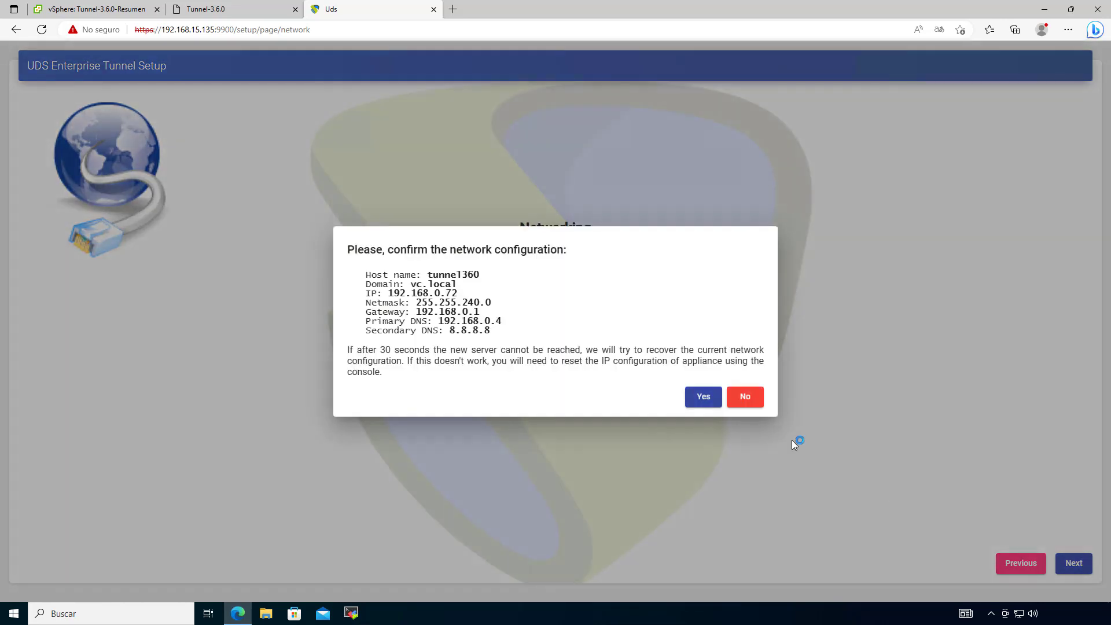
pyautogui.click(707, 395)
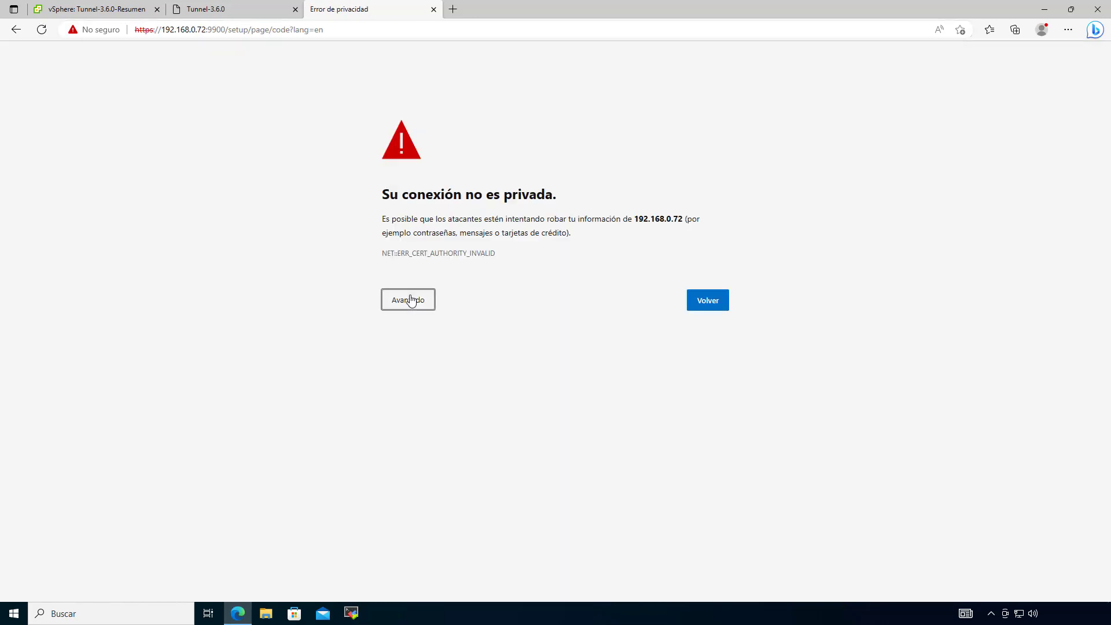
pyautogui.click(410, 299)
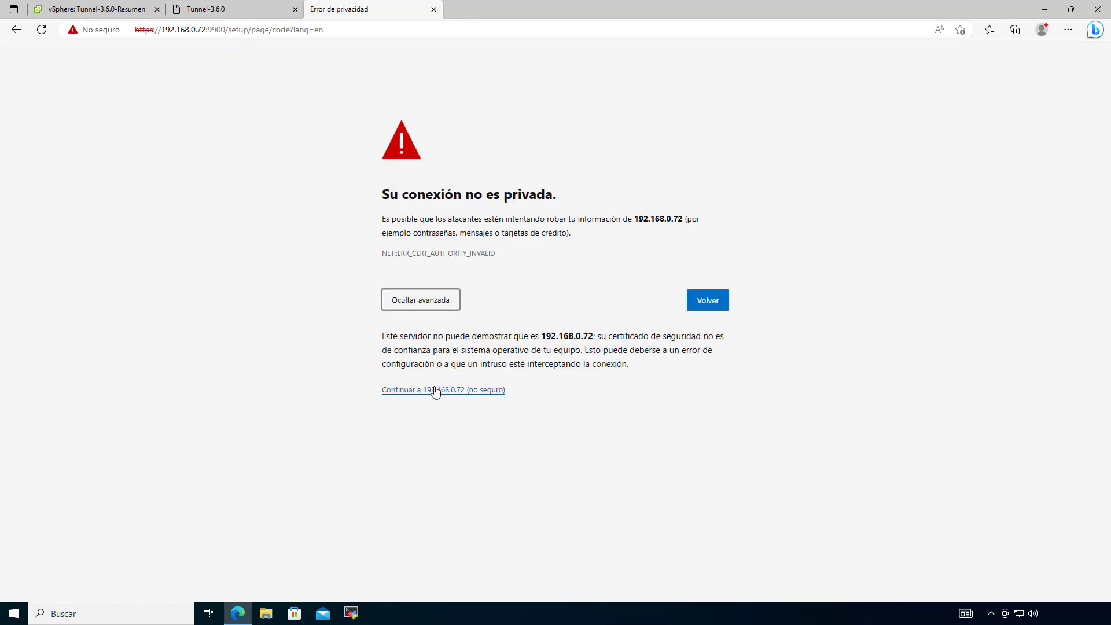
pyautogui.click(432, 389)
pyautogui.click(537, 372)
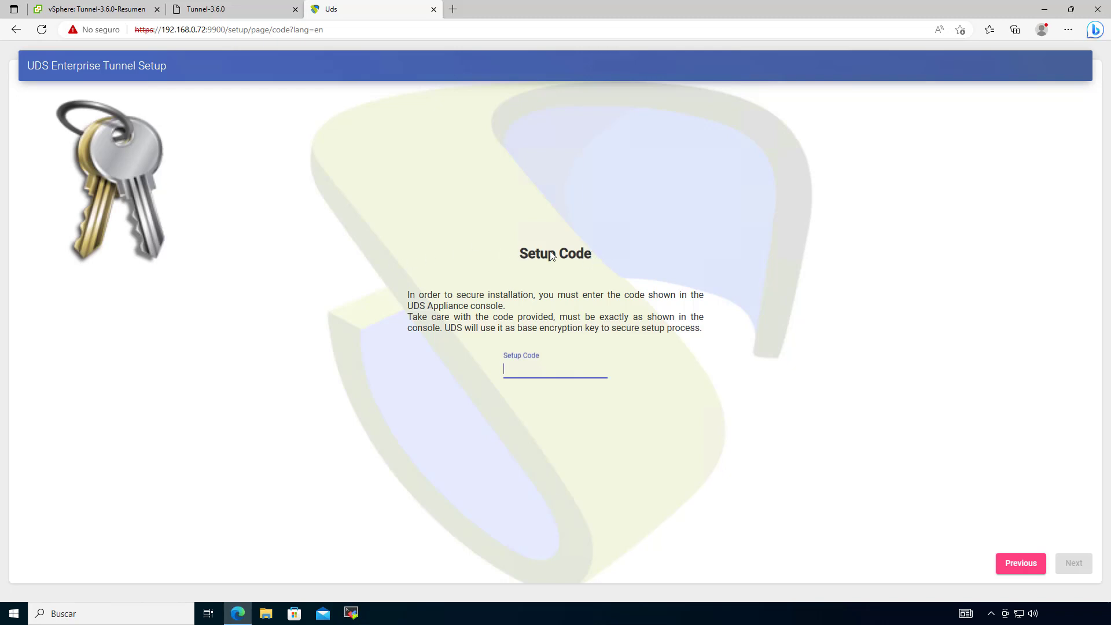
# Step: Copy the first characters of the setup code from the Tunnel-3.6.0 console into the Setup Code field
pyautogui.click(226, 9)
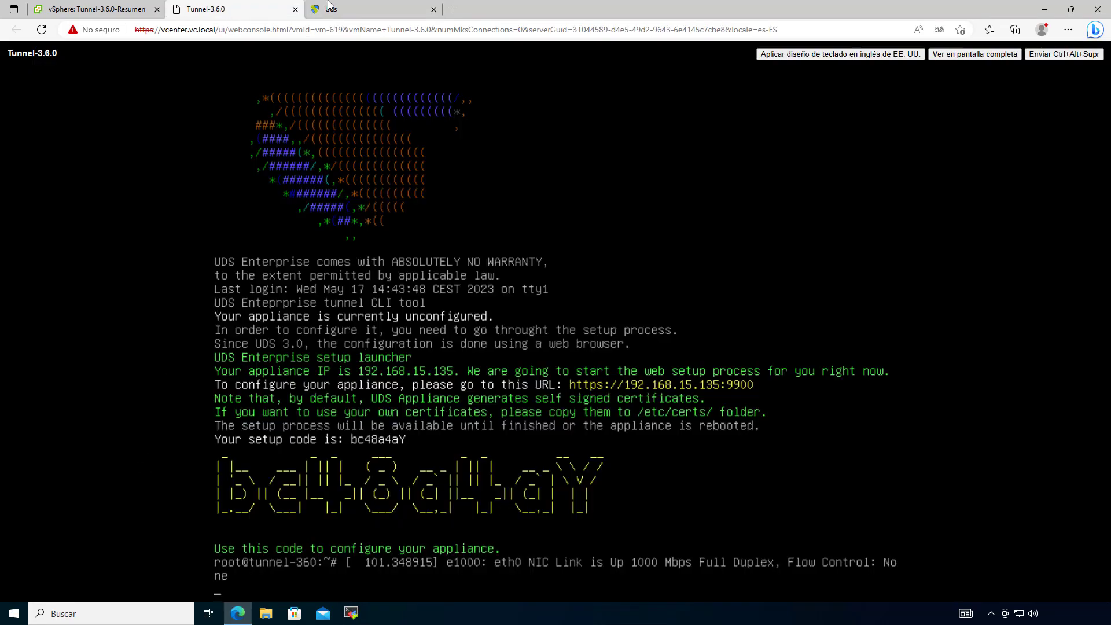
pyautogui.click(347, 9)
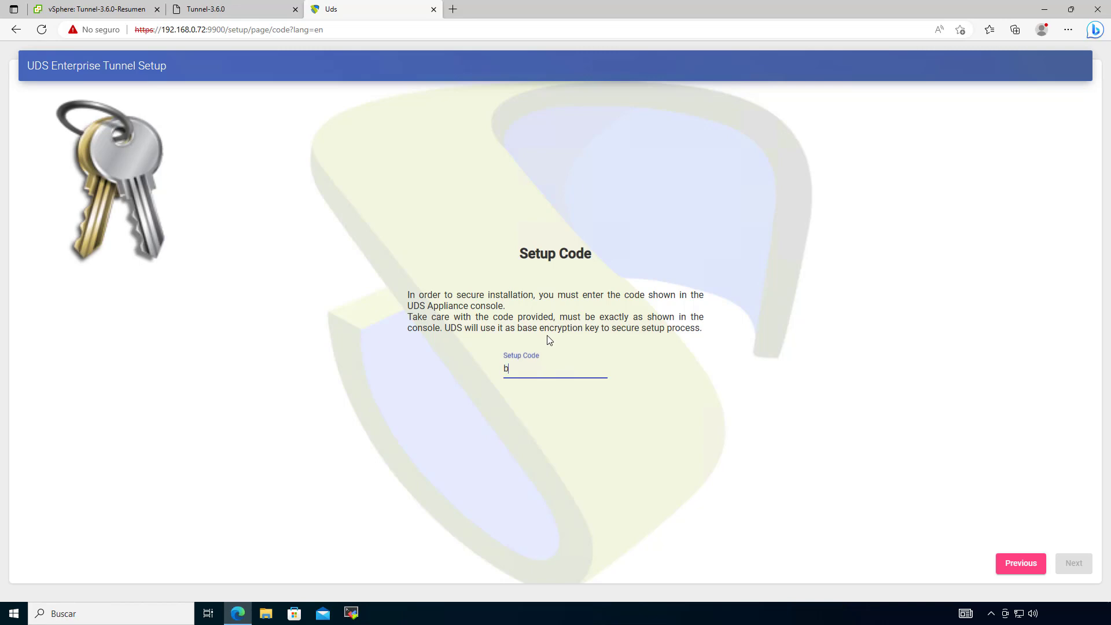
pyautogui.write('bc4')
pyautogui.click(272, 8)
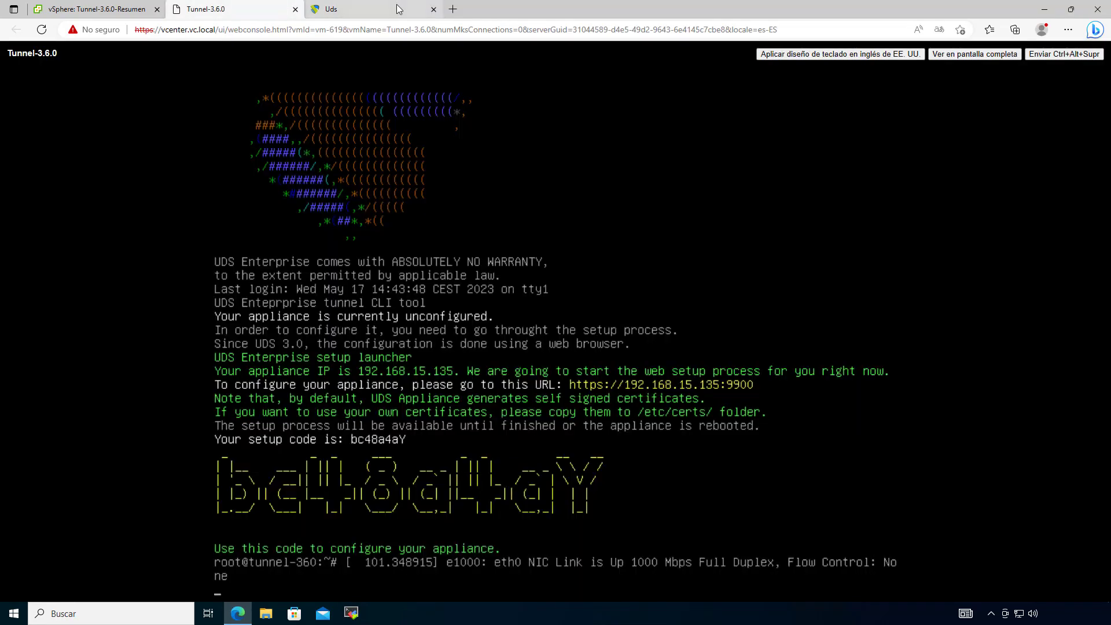
pyautogui.click(396, 6)
pyautogui.write('8a')
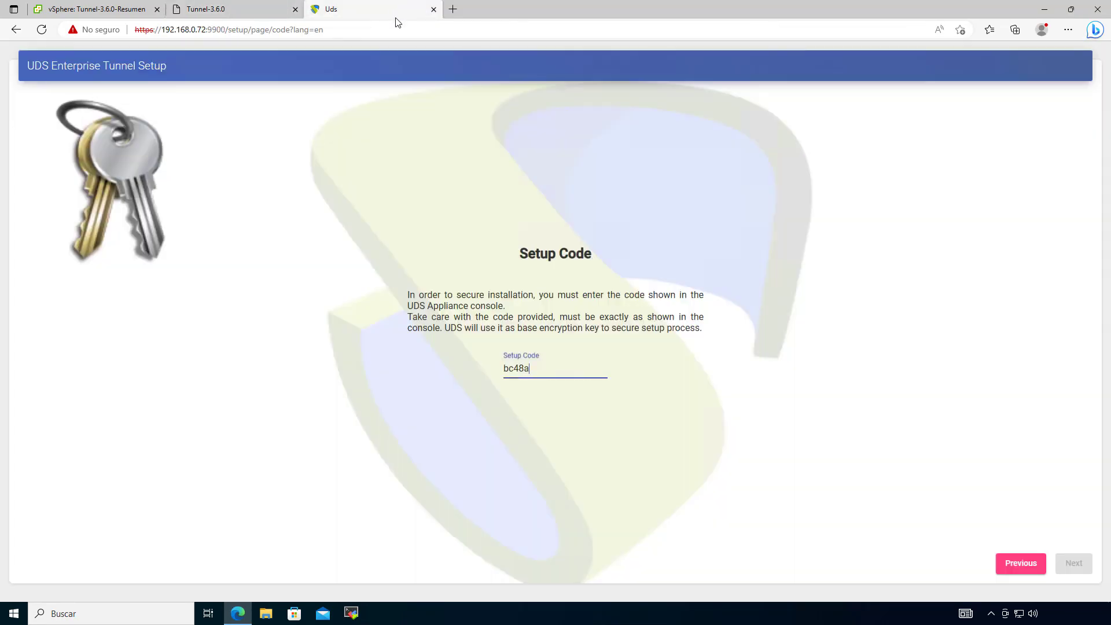
# Step: Finish the setup code, insert the missing character after checking the console, and submit it
pyautogui.click(231, 9)
pyautogui.click(353, 9)
pyautogui.write('a')
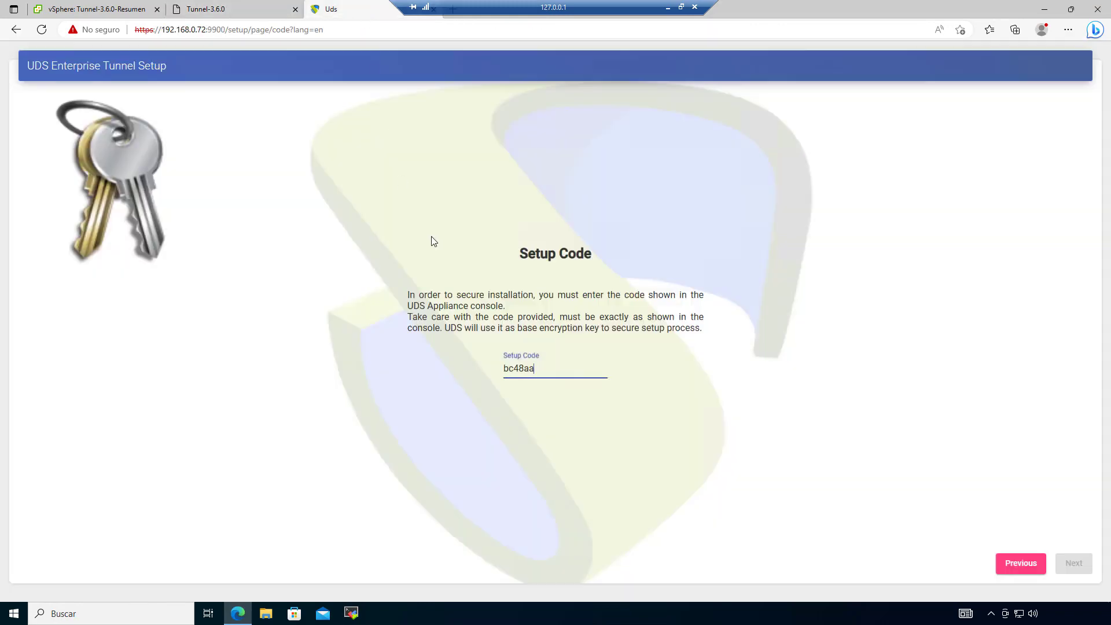
pyautogui.write('Y')
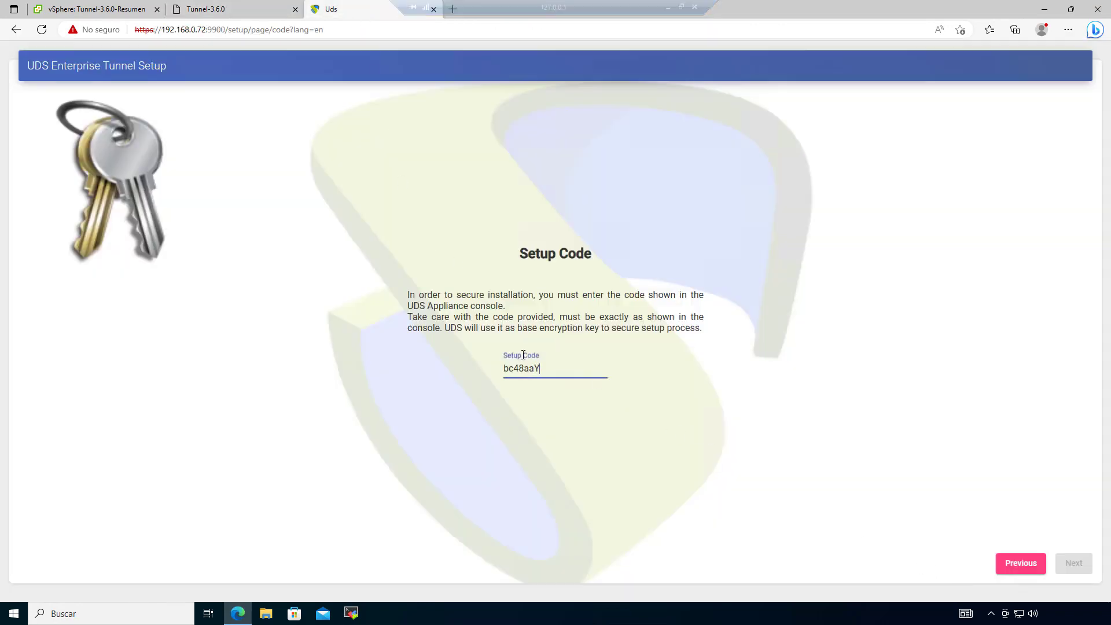
pyautogui.click(252, 8)
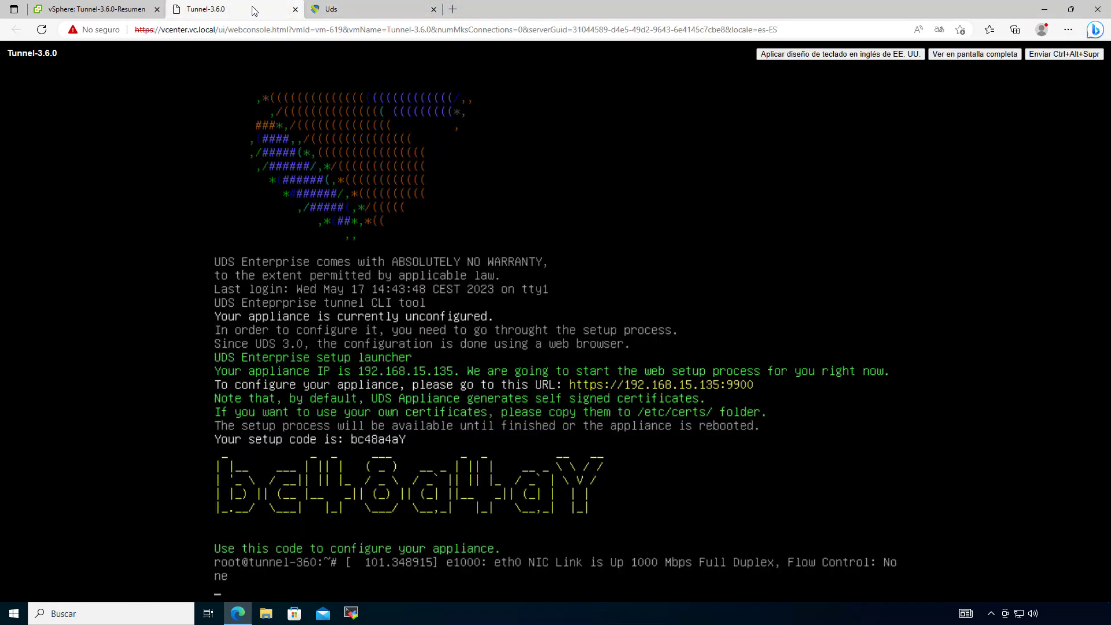
pyautogui.click(368, 12)
pyautogui.click(528, 370)
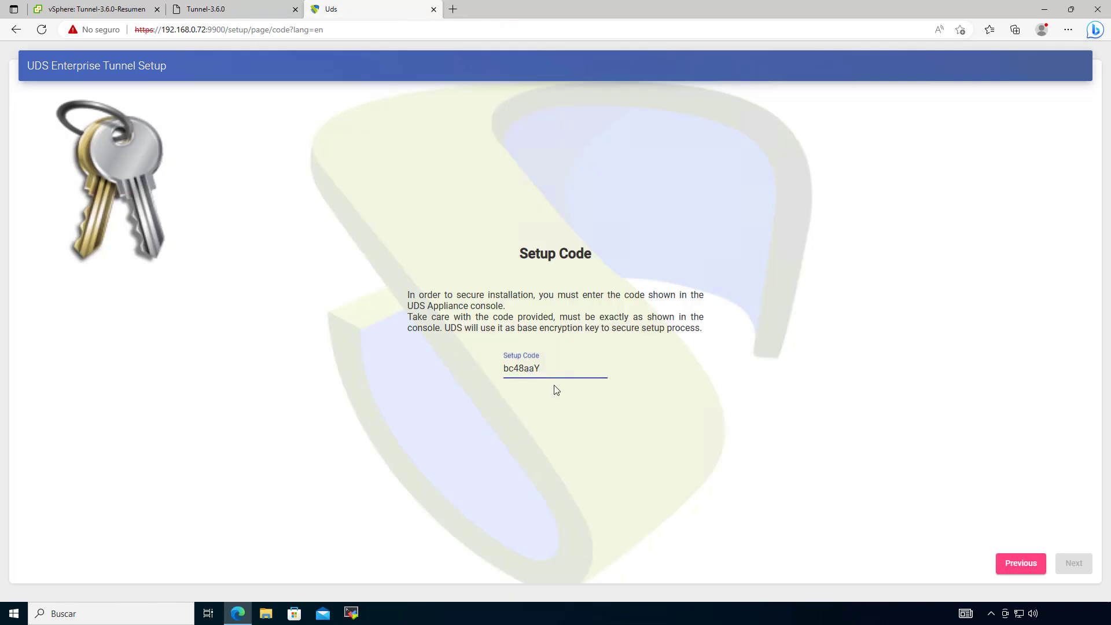
pyautogui.write('4')
pyautogui.click(1073, 564)
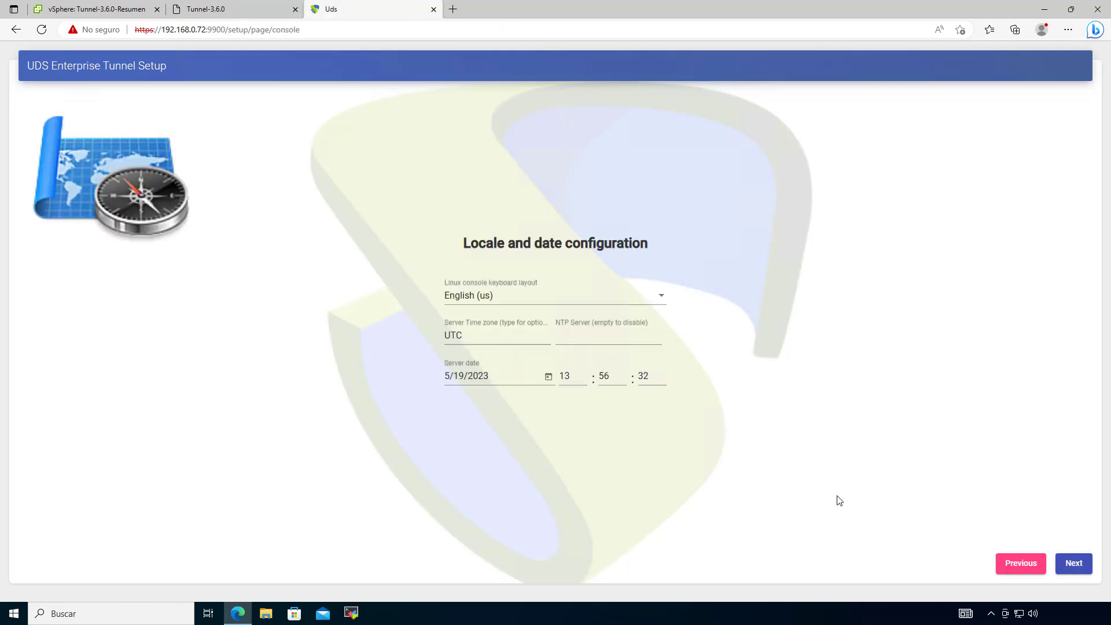
# Step: Choose Spanish from the keyboard layout list
pyautogui.click(511, 298)
pyautogui.scroll(-2, 511, 310)
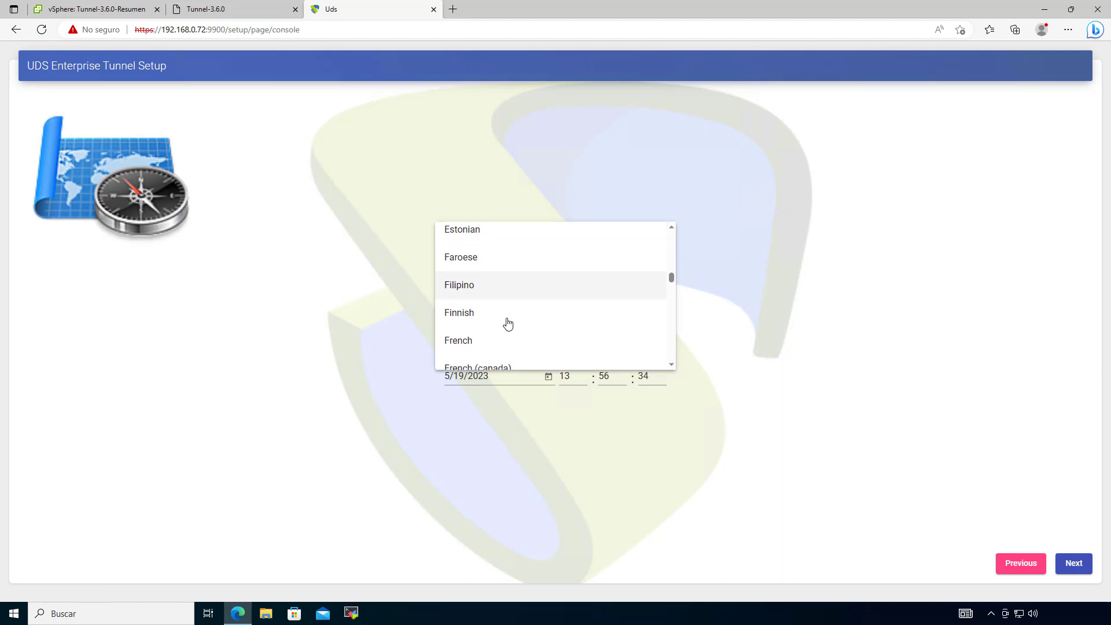
pyautogui.scroll(-6, 509, 324)
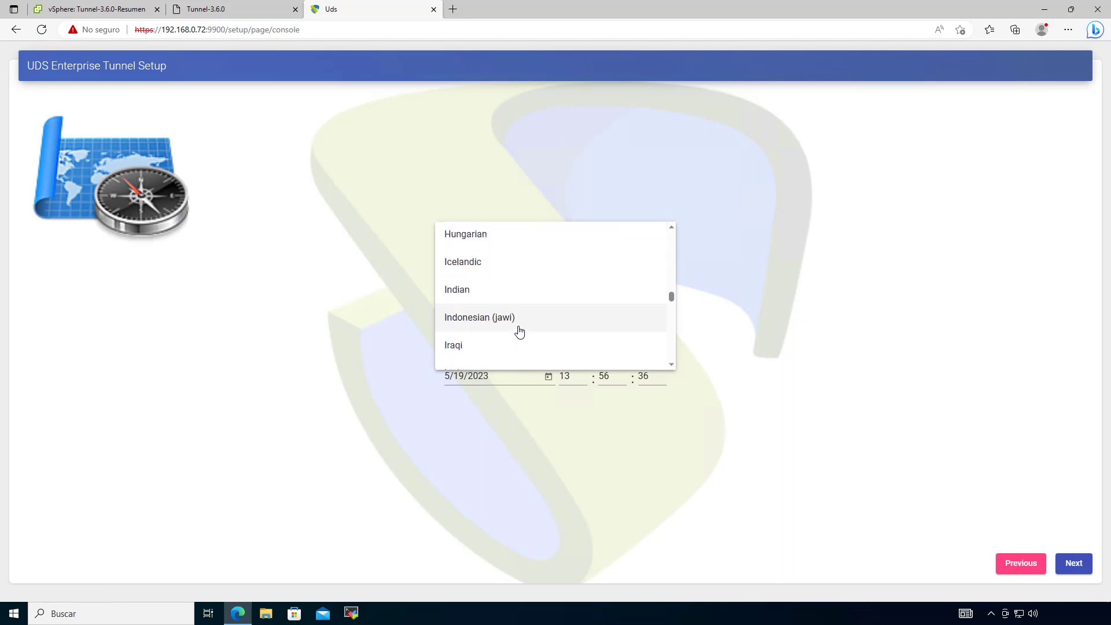
pyautogui.scroll(-5, 519, 330)
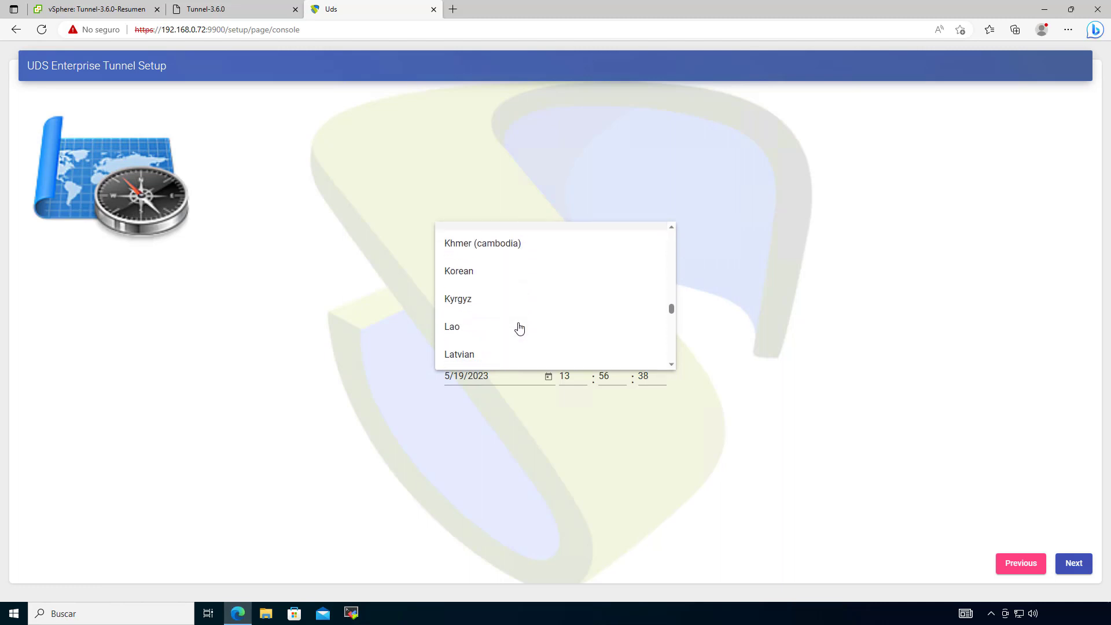
pyautogui.scroll(-6, 519, 328)
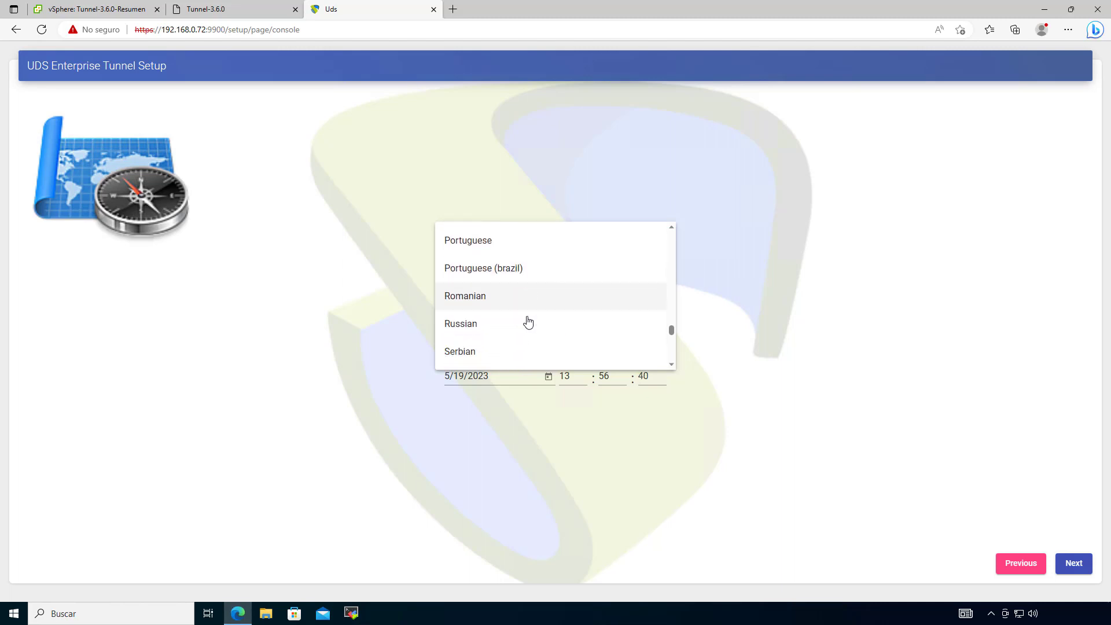
pyautogui.scroll(-4, 528, 322)
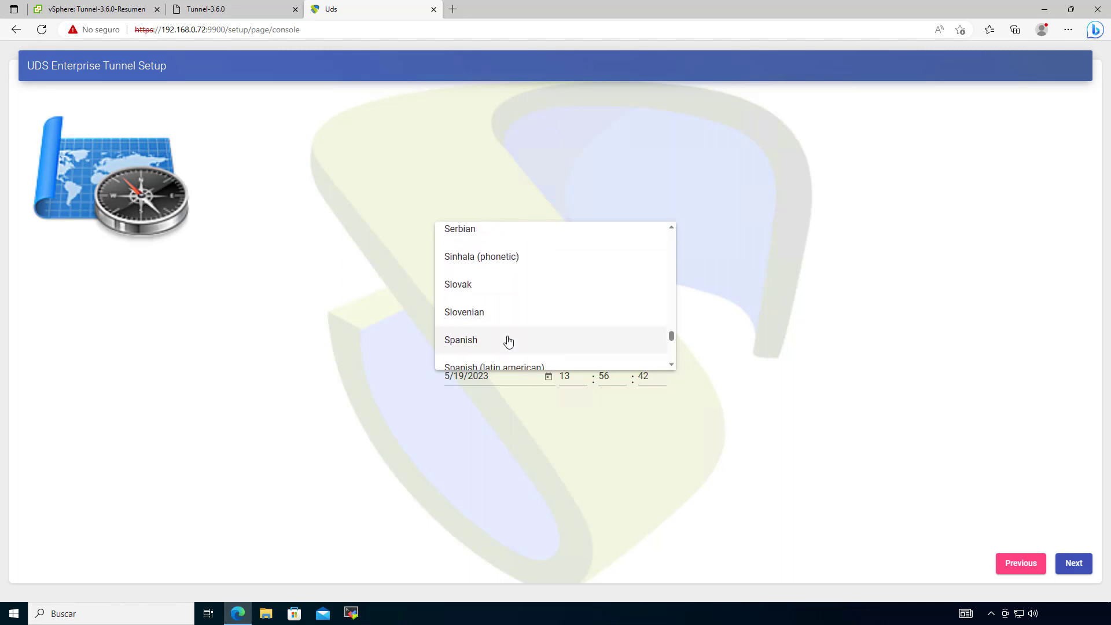
pyautogui.click(508, 341)
# Step: Set the server time zone to Europe/Madrid and continue to broker configuration
pyautogui.press('Tab')
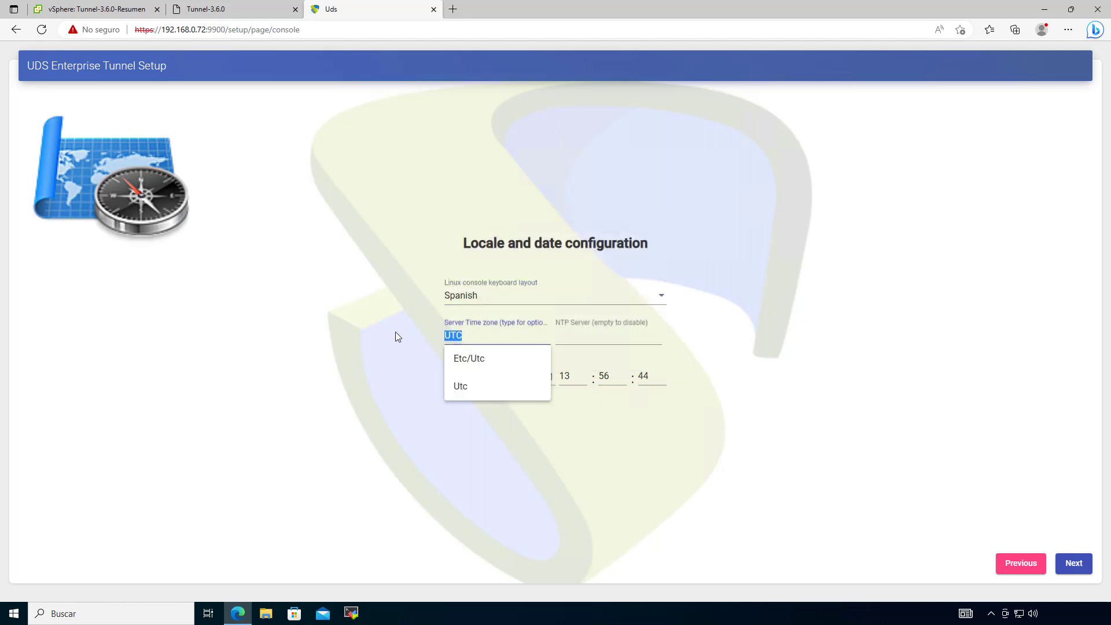
pyautogui.write('madr')
pyautogui.click(501, 358)
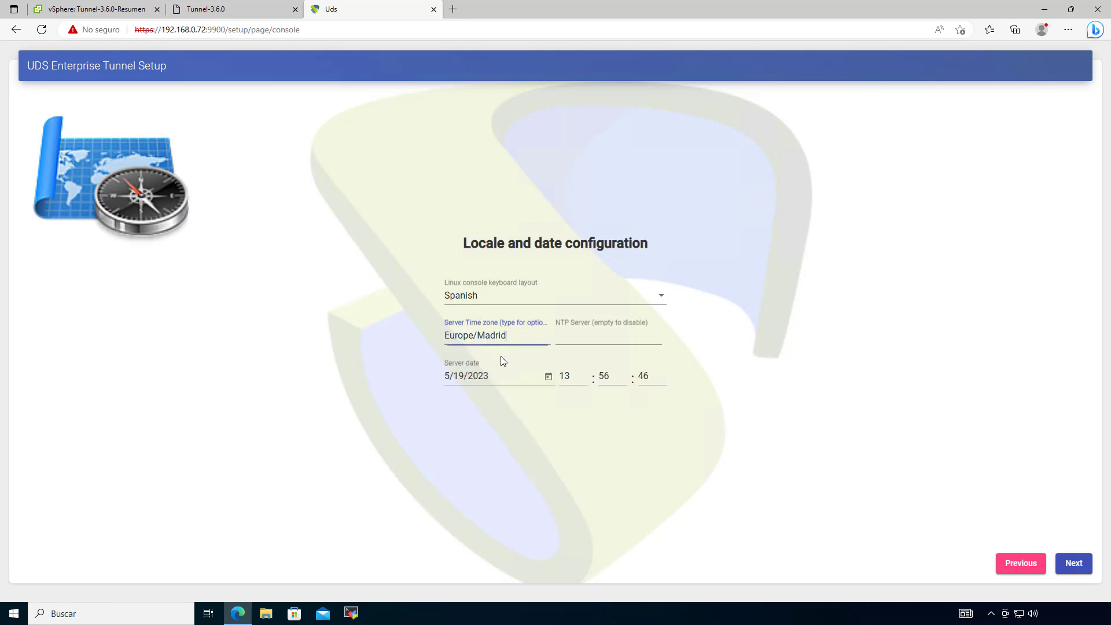
pyautogui.click(1082, 568)
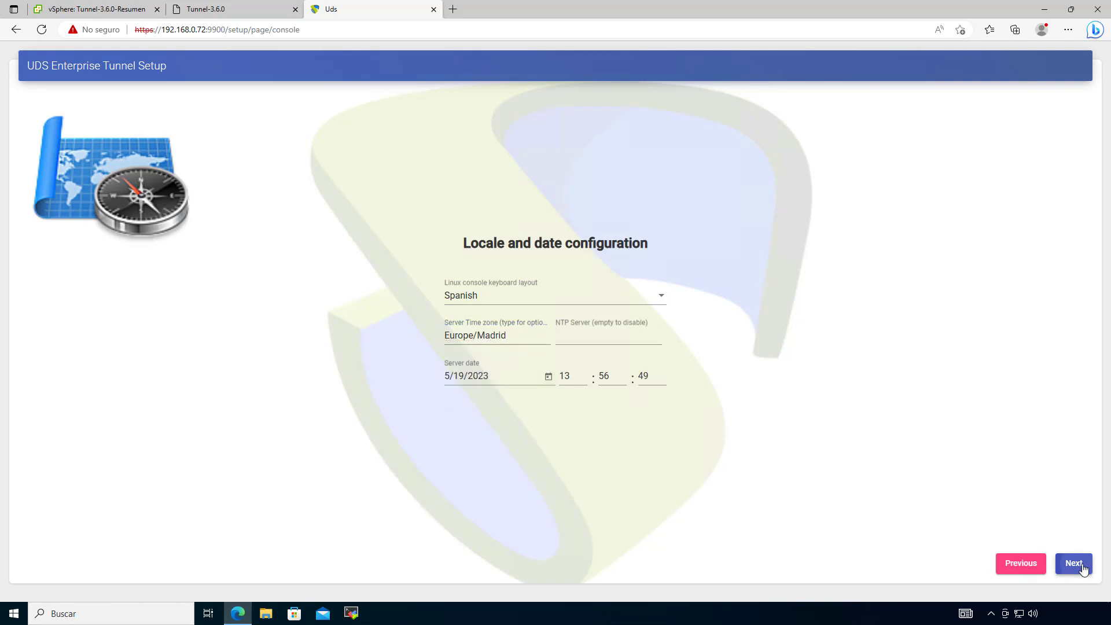
# Step: Enter 192.168.0.71 as the broker Server address
pyautogui.click(883, 330)
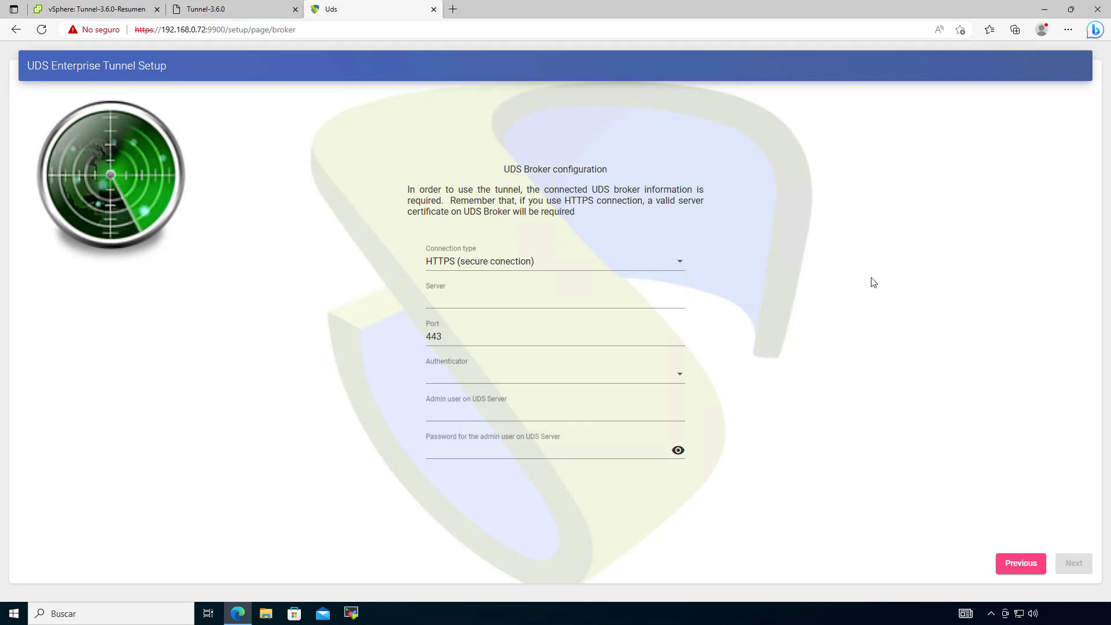
pyautogui.click(485, 300)
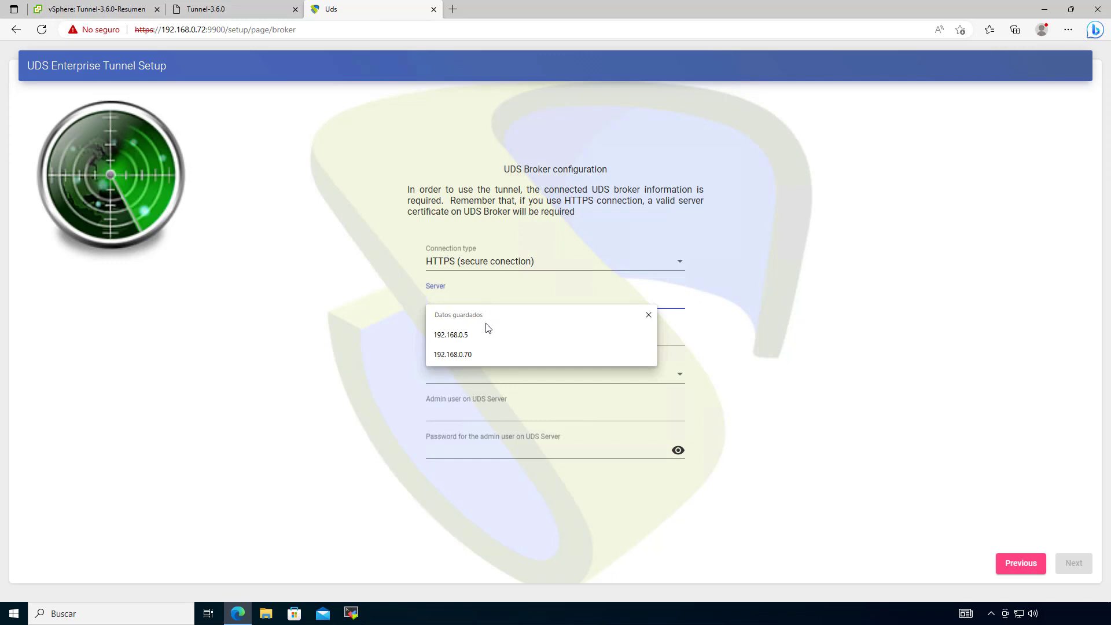
pyautogui.click(486, 355)
pyautogui.press('BackSpace')
pyautogui.write('192.168.0.71')
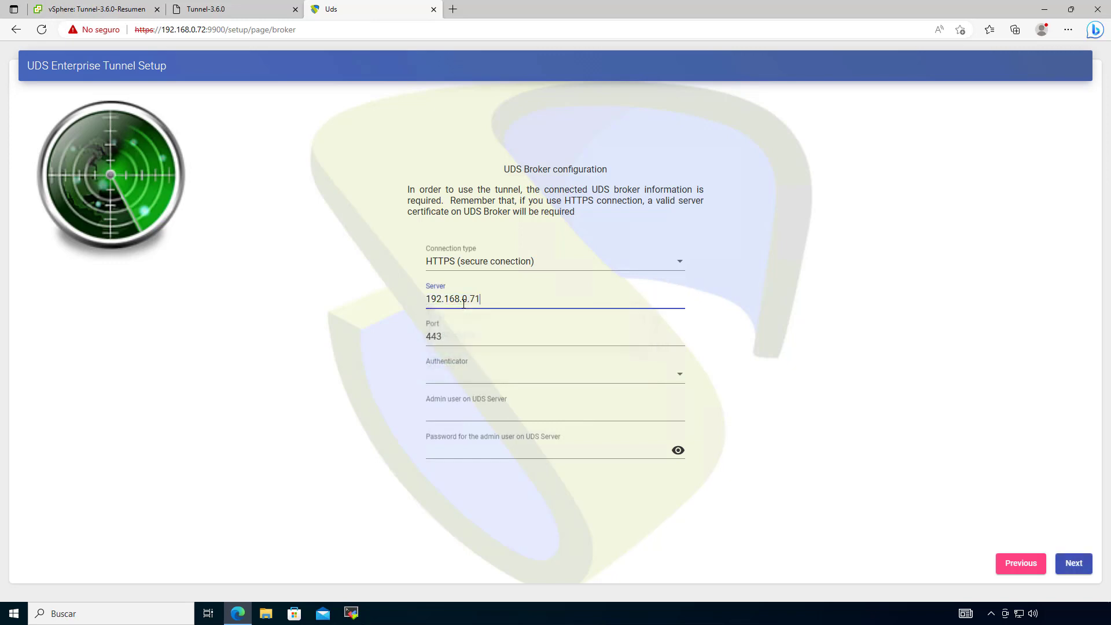
# Step: Select the Administration authenticator and delete the Server address text
pyautogui.click(492, 372)
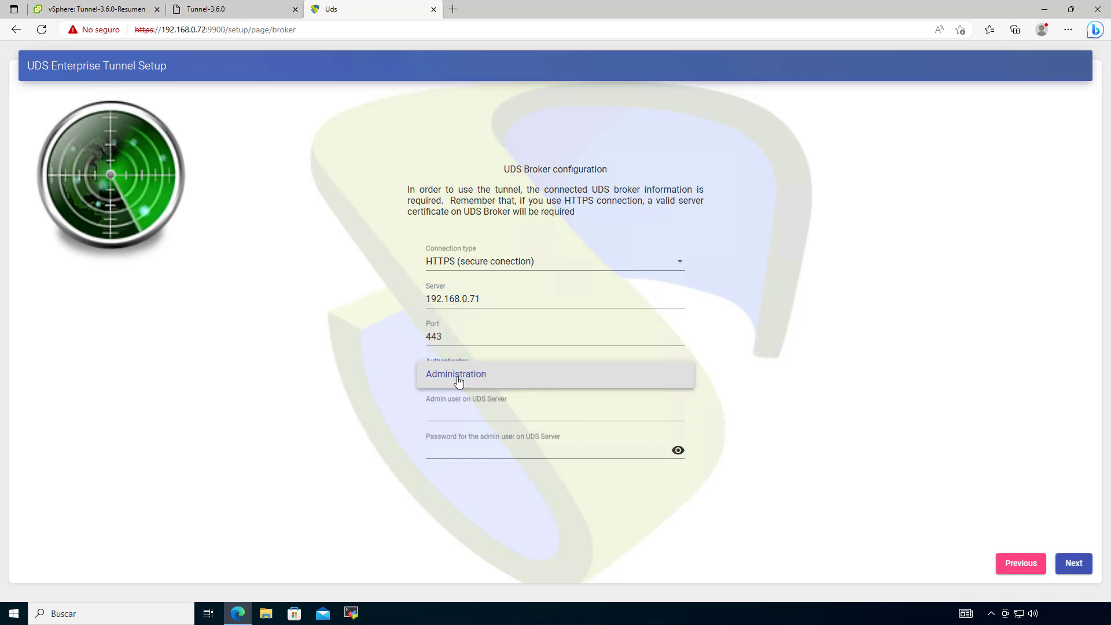
pyautogui.click(478, 379)
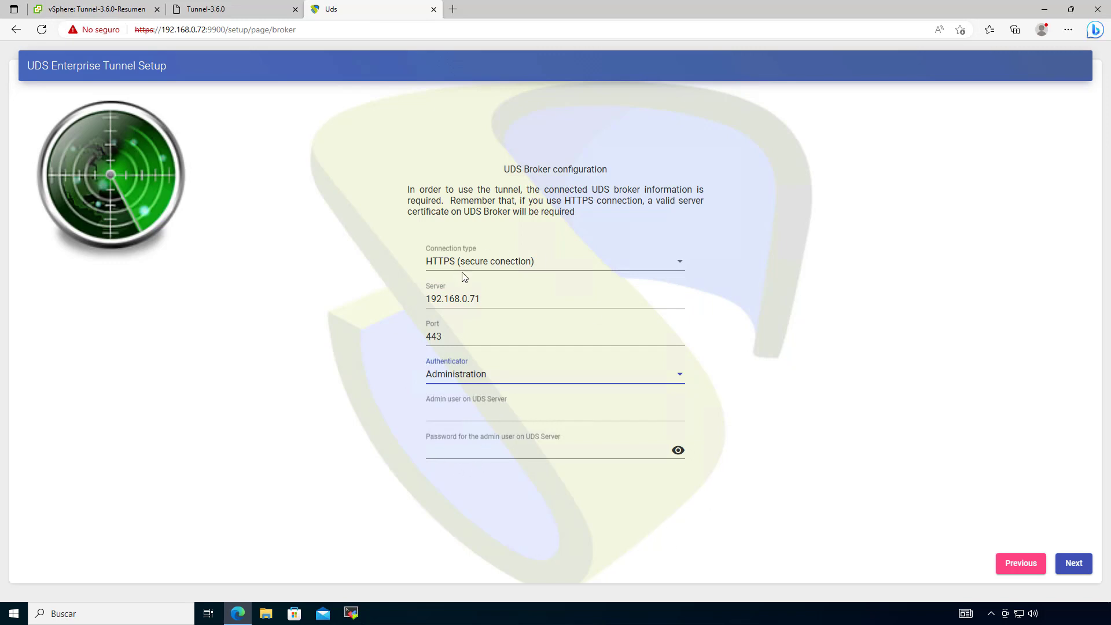
pyautogui.moveTo(493, 293); pyautogui.dragTo(407, 300)
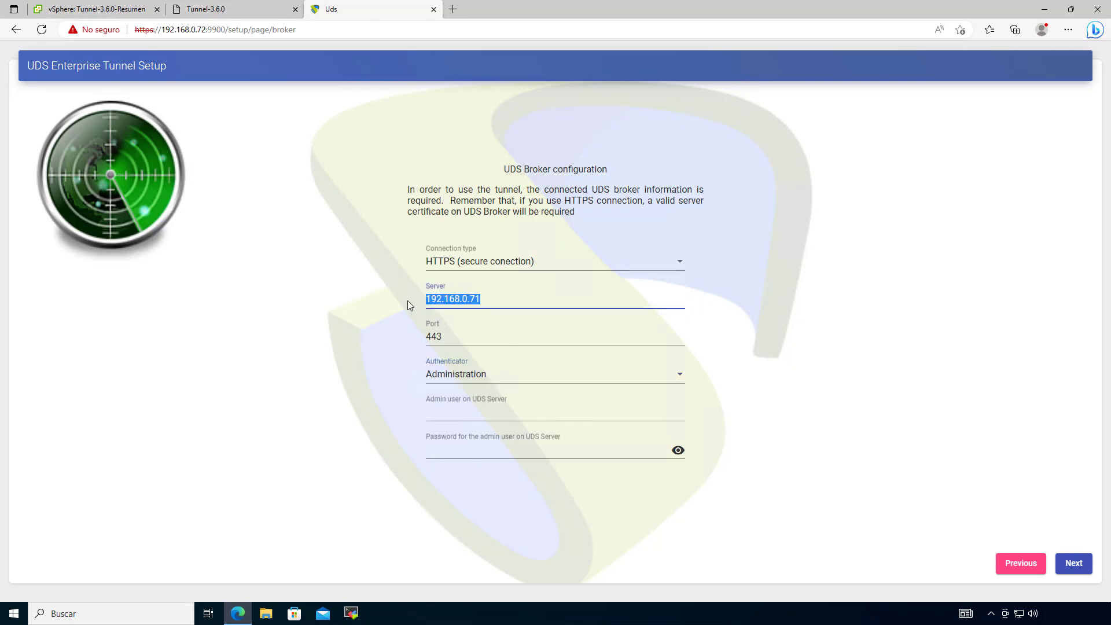
pyautogui.press('BackSpace')
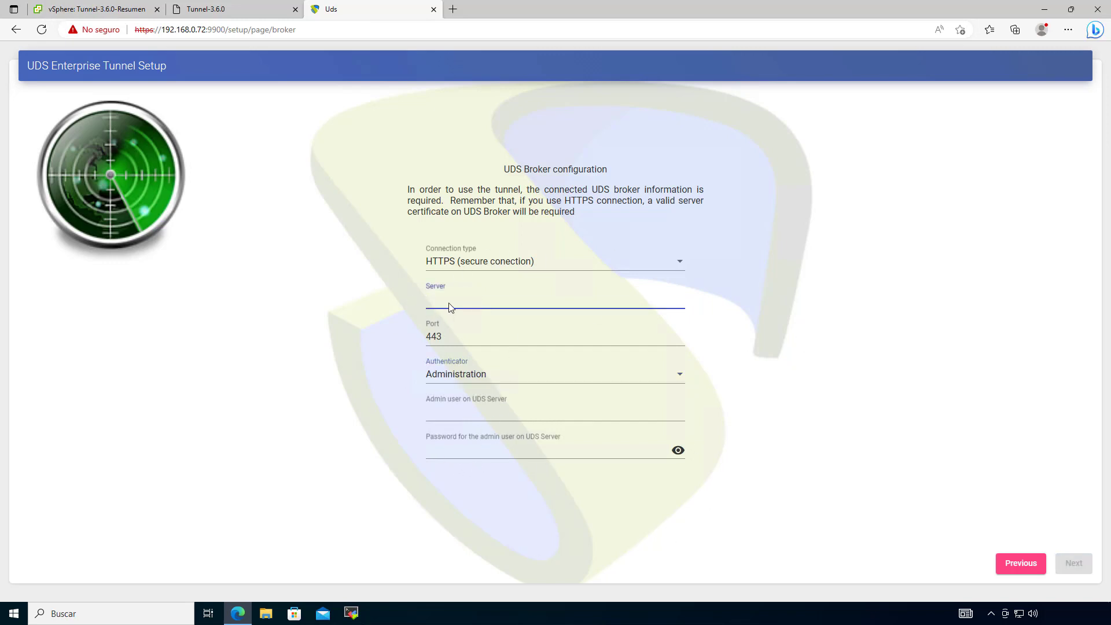
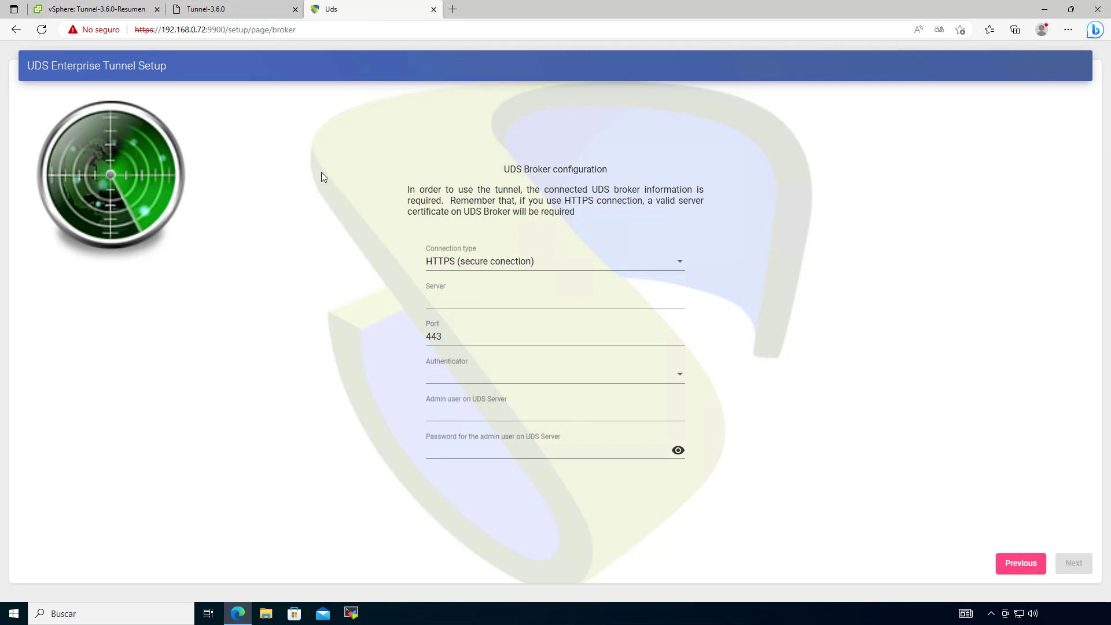
# Step: In the tunnel VM console, trust the broker certificate at 192.168.0.71 port 443 and display /etc/hosts
pyautogui.click(245, 16)
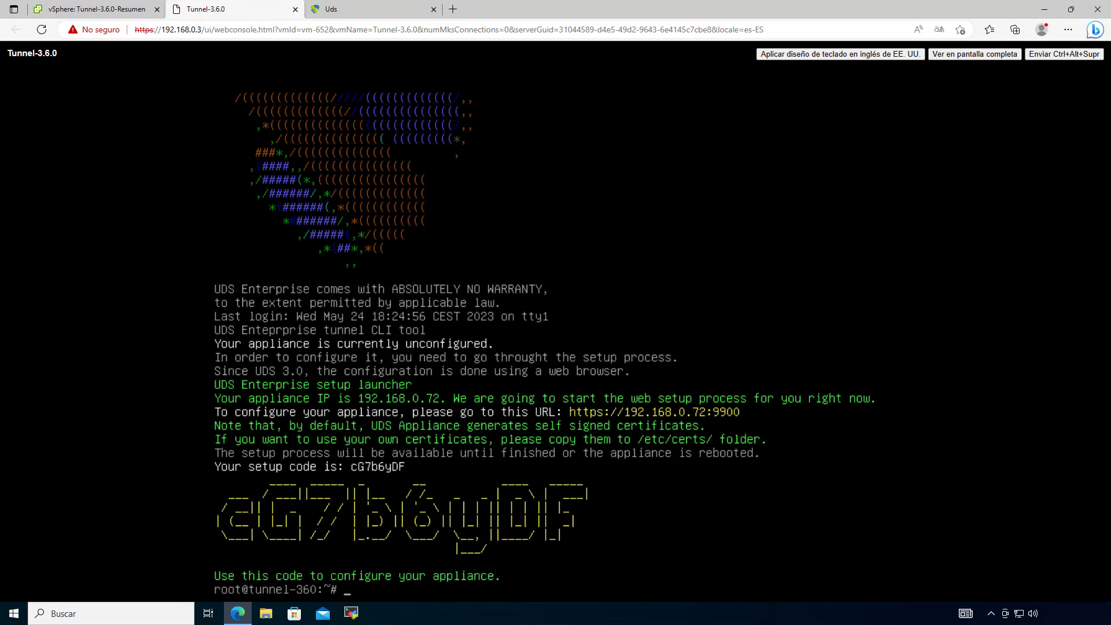
pyautogui.write('clear')
pyautogui.press('Return')
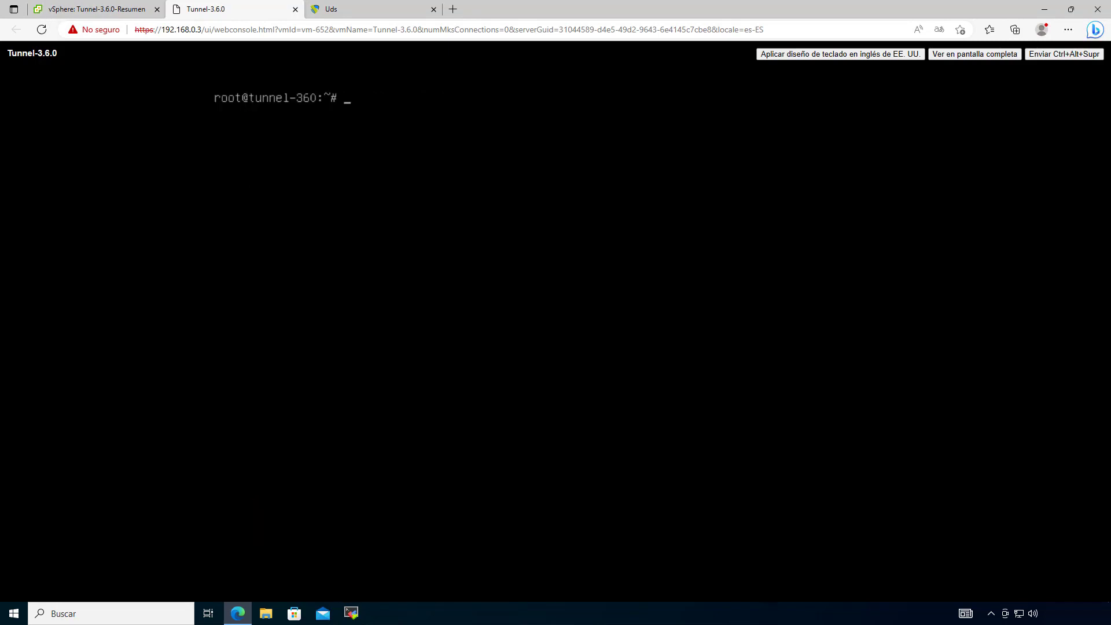
pyautogui.write('uds trs')
pyautogui.press('BackSpace')
pyautogui.write('ust 192.168.0.71')
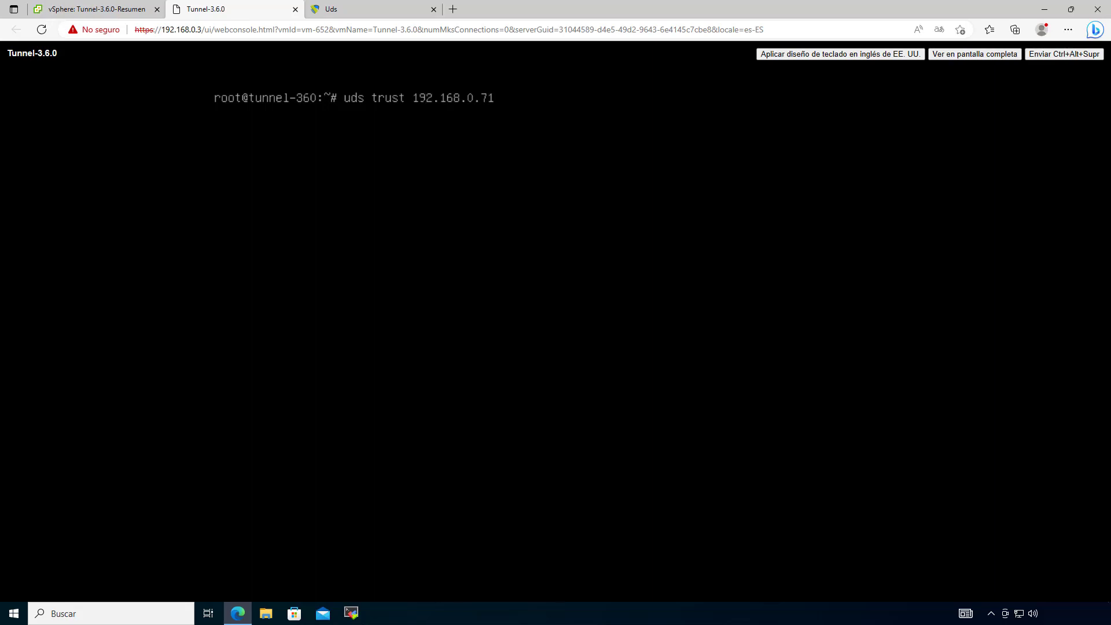
pyautogui.write(' 443')
pyautogui.press('Return')
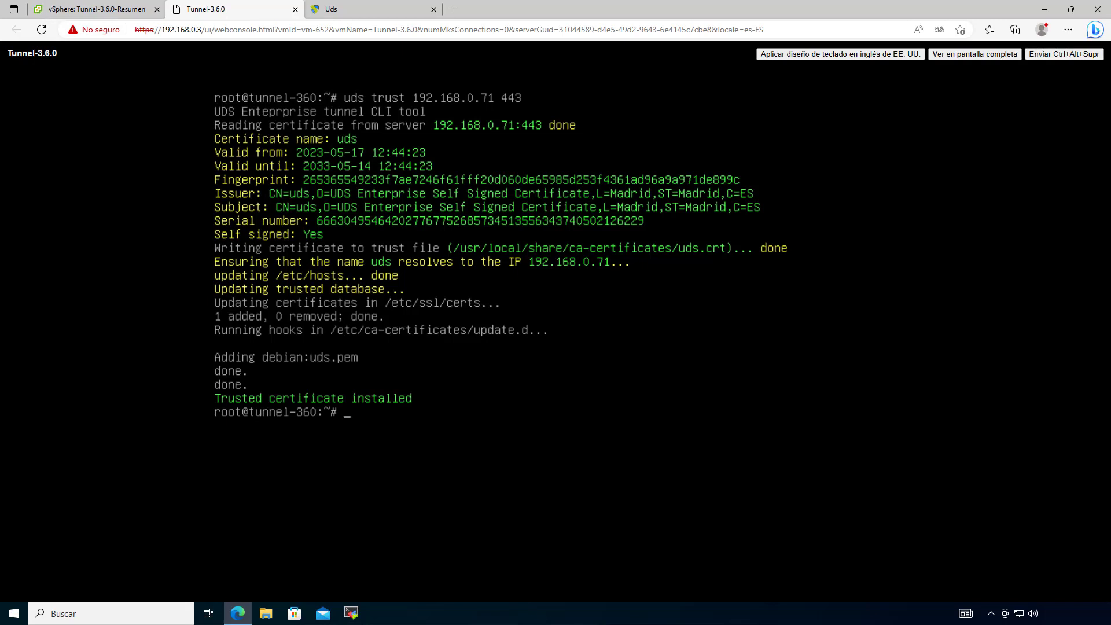
pyautogui.write('cat /etc/hosts')
pyautogui.press('Return')
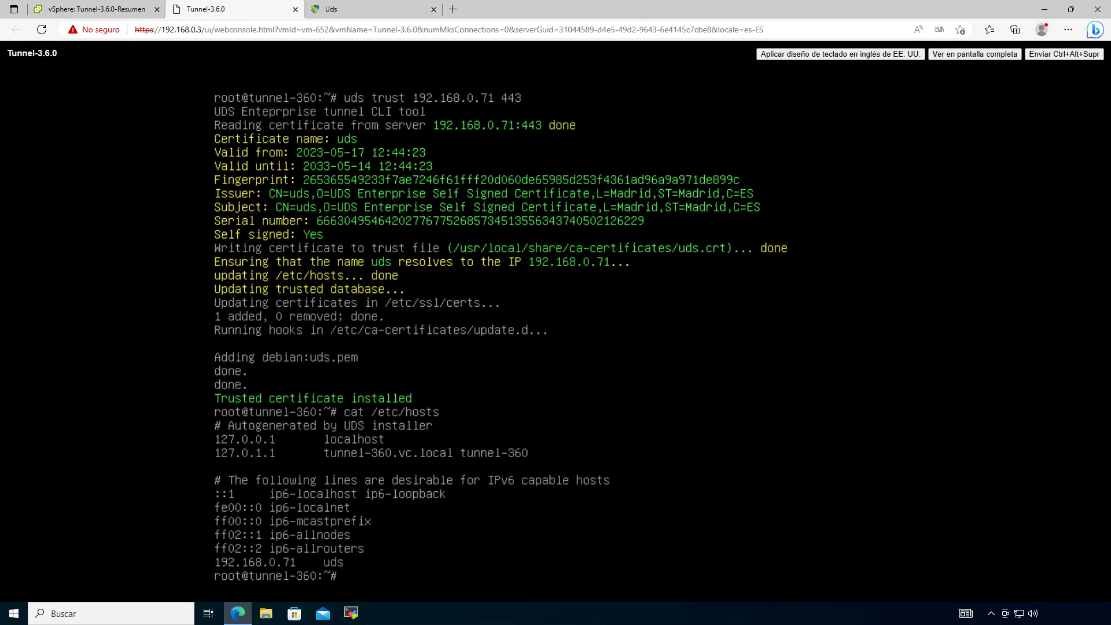
# Step: In the setup wizard, set the broker Server to uds and choose the Administration authenticator
pyautogui.click(348, 10)
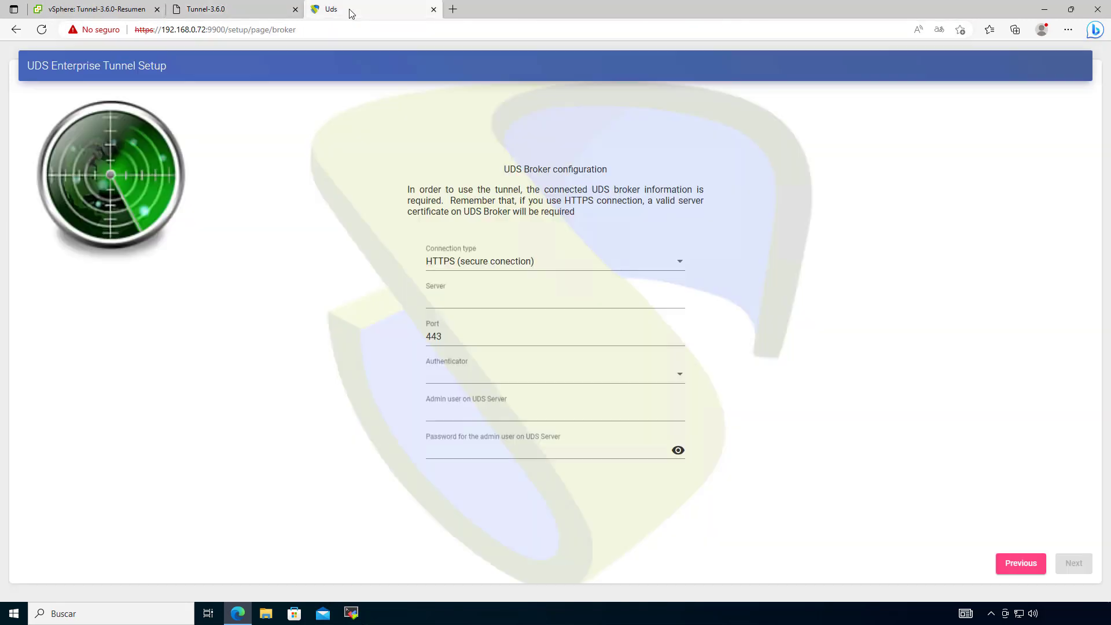
pyautogui.click(478, 298)
pyautogui.write('uds')
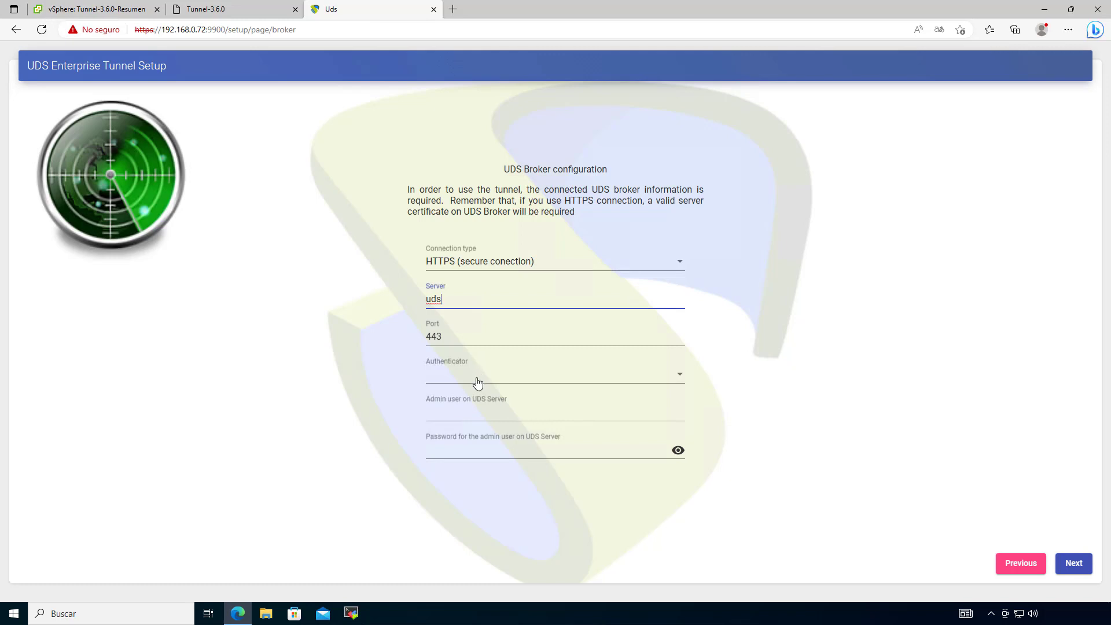
pyautogui.click(476, 380)
pyautogui.click(471, 377)
pyautogui.click(478, 377)
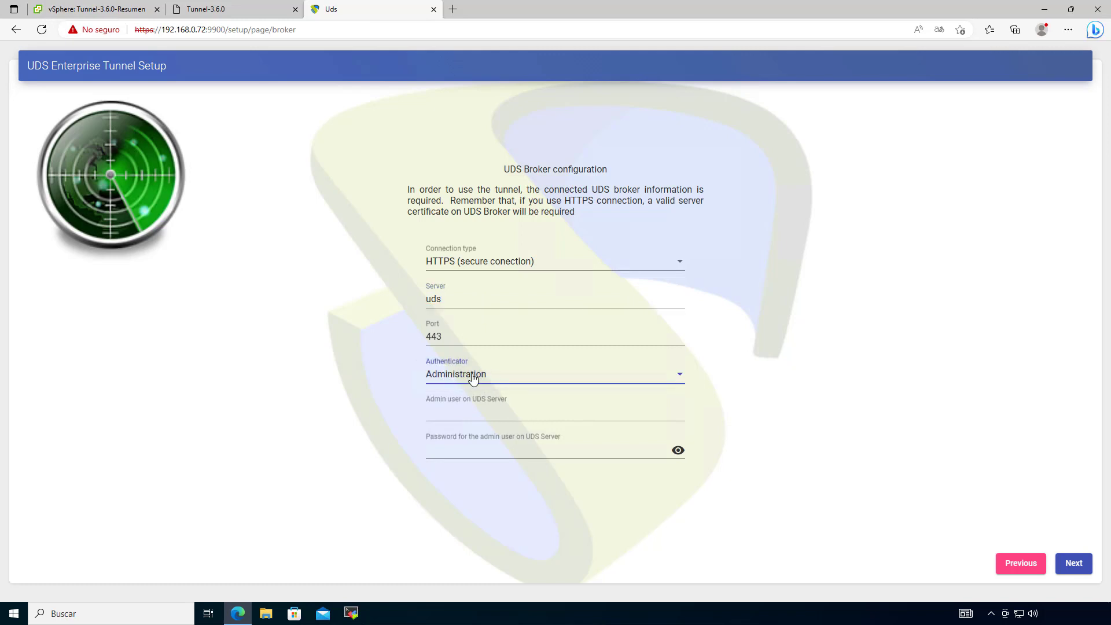
# Step: Enter the broker admin username and password and continue to the Security page
pyautogui.click(475, 412)
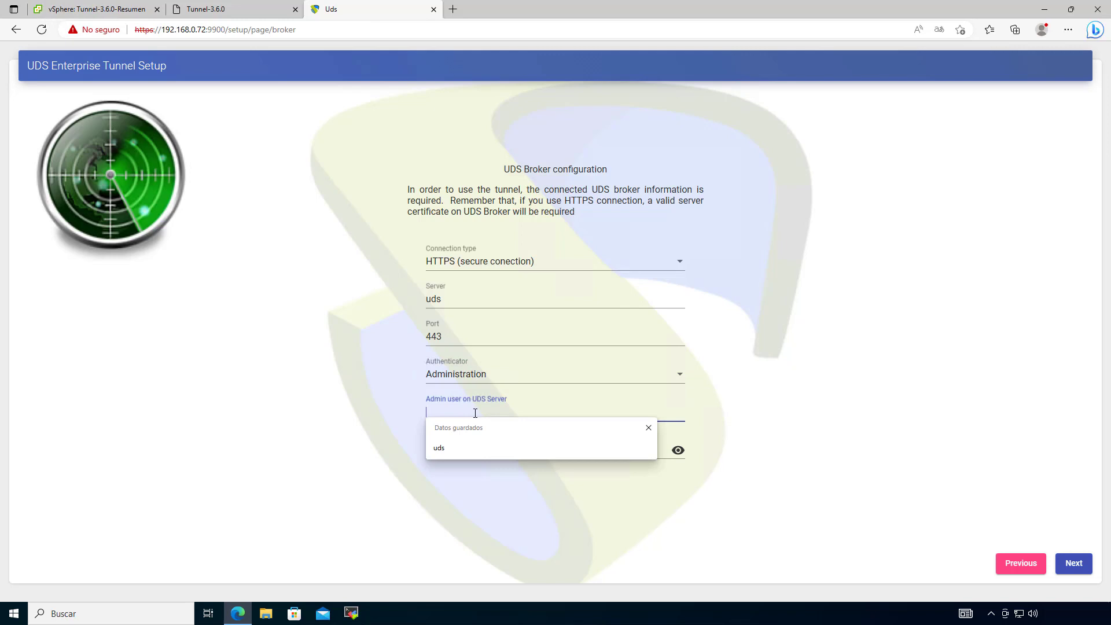
pyautogui.write('udsadmin')
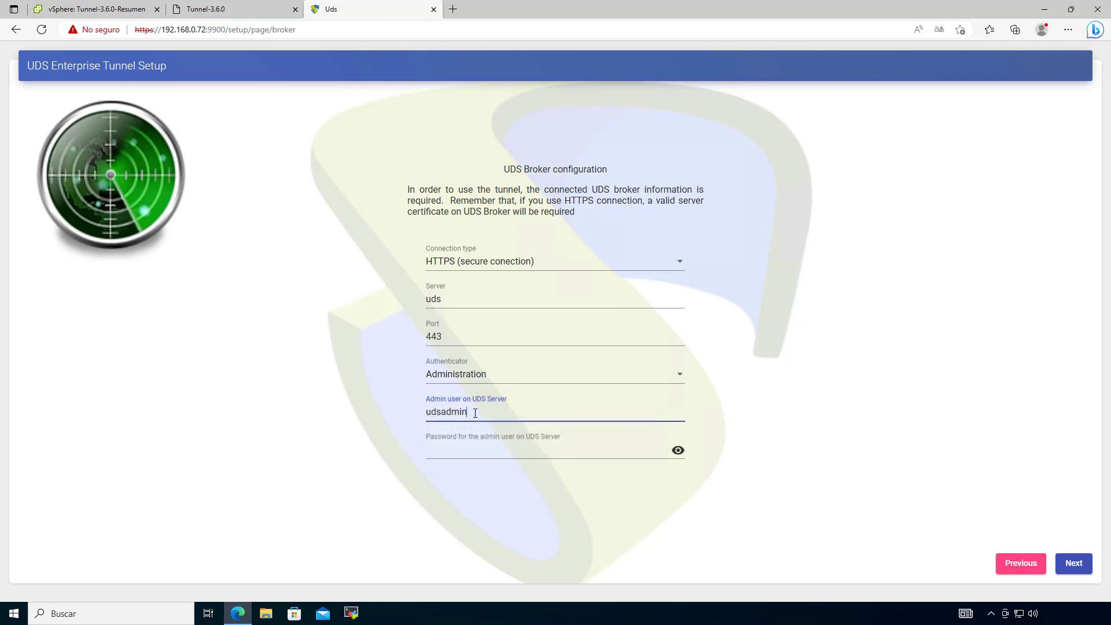
pyautogui.press('Tab')
pyautogui.write('uds')
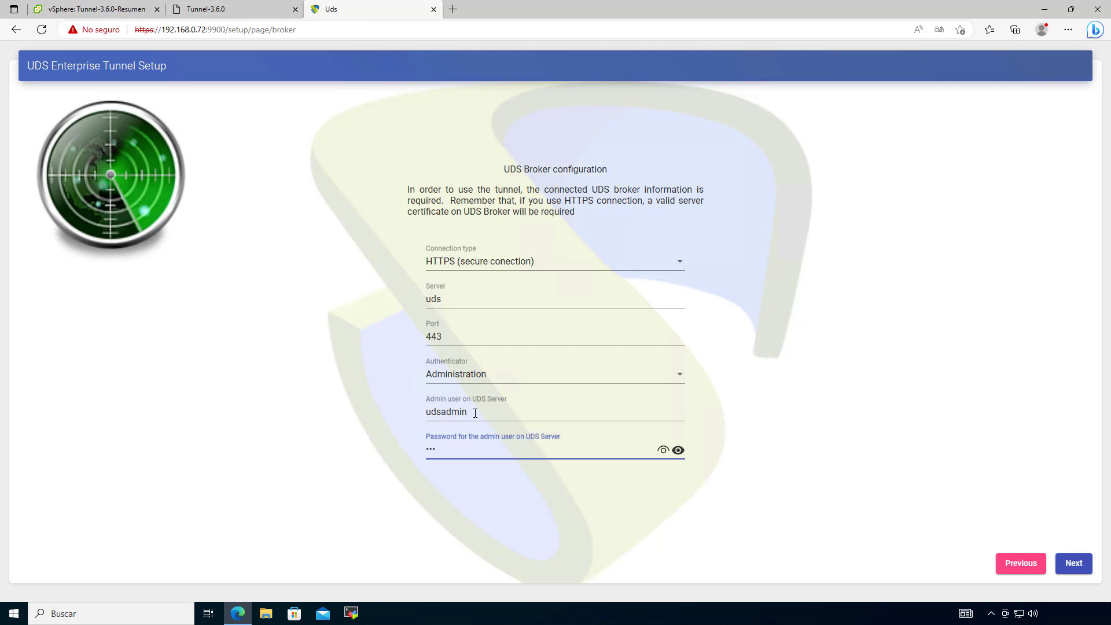
pyautogui.click(1070, 564)
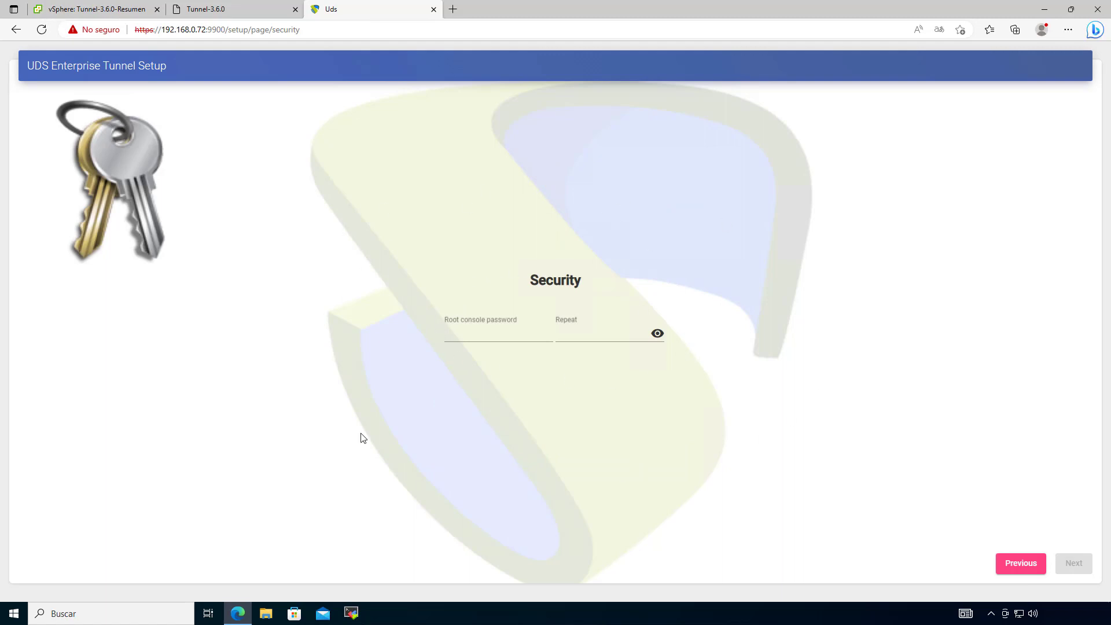
# Step: In the console, trust the certificate at 192.168.0.6 port 443 and check /etc/hosts for all.udsenterprise.com
pyautogui.click(237, 9)
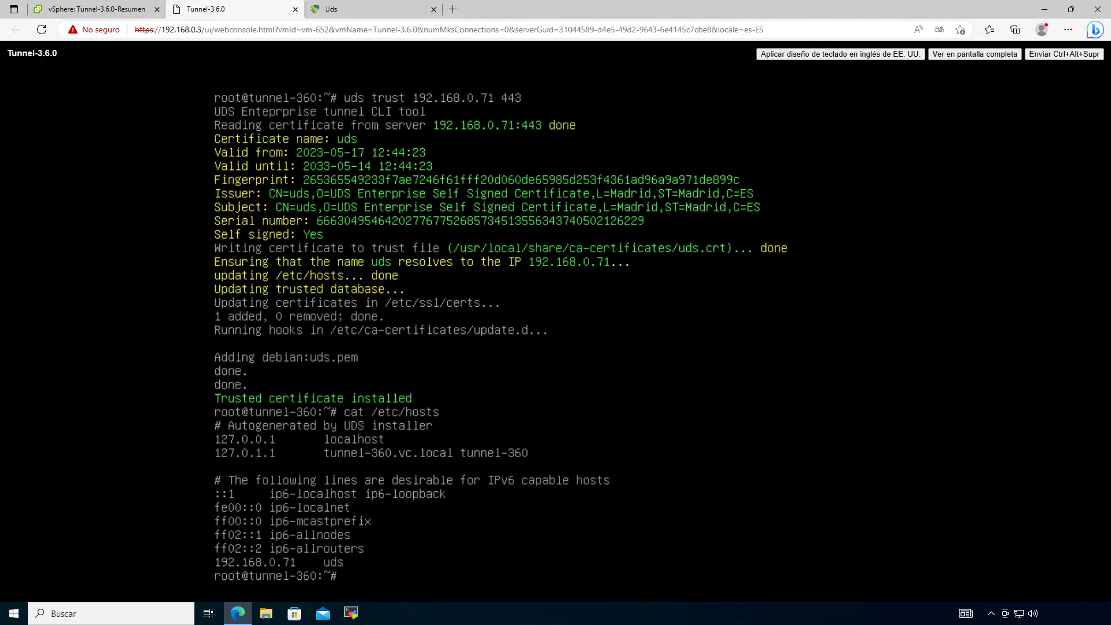
pyautogui.write('clear')
pyautogui.press('Return')
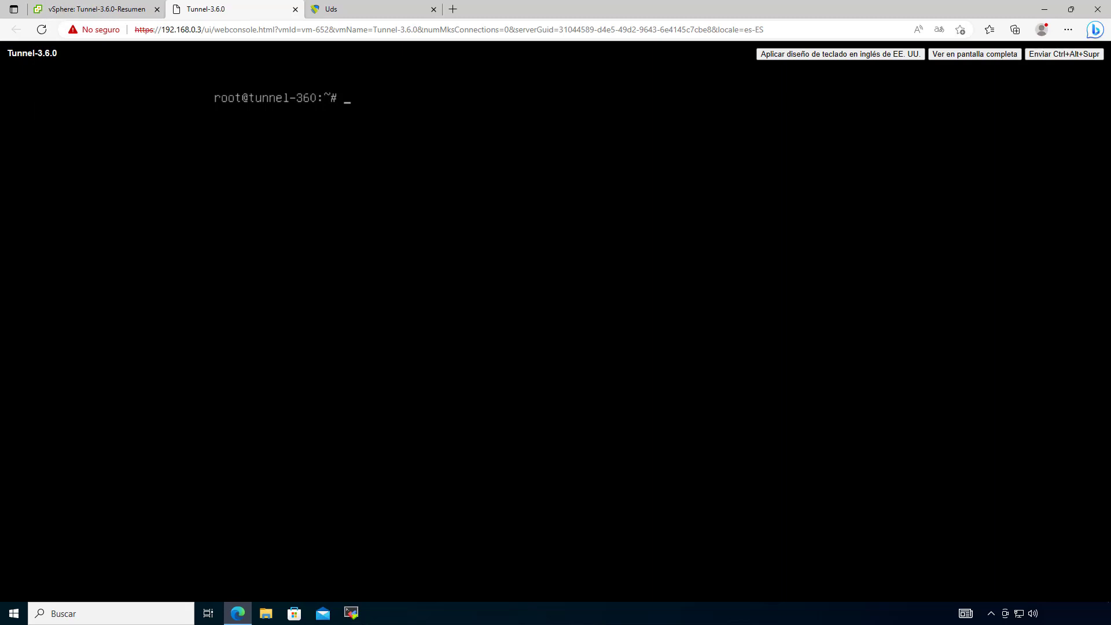
pyautogui.write('uds trust 192.168.0.6 443')
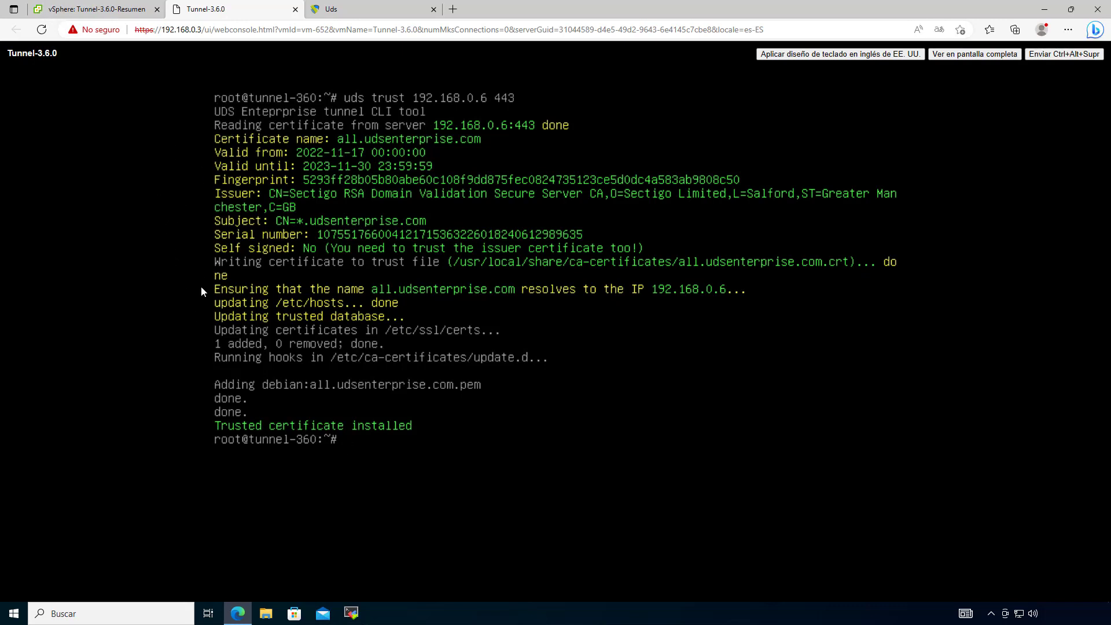
pyautogui.write('cat /etc/hosts')
pyautogui.press('Return')
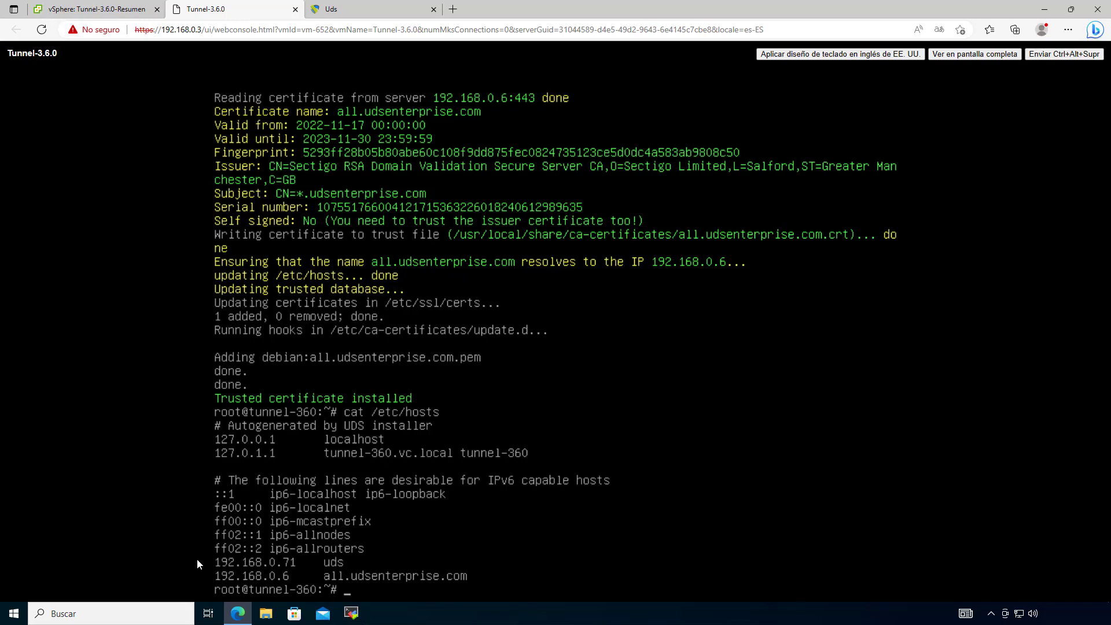
# Step: Go back to review the broker settings with server uds, then return to the Security page
pyautogui.click(347, 9)
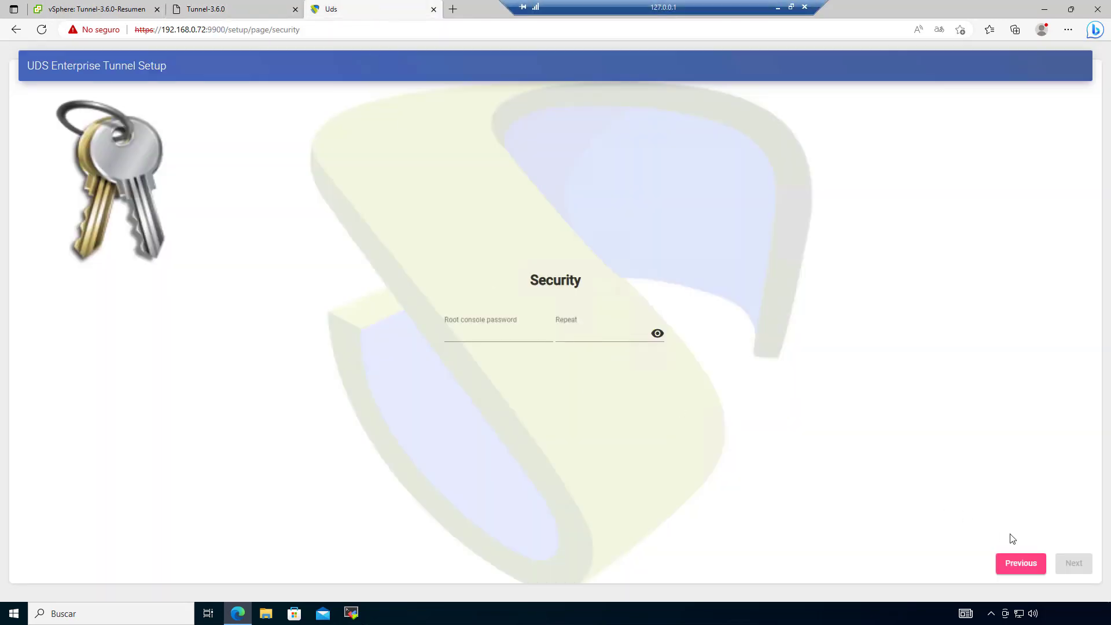
pyautogui.click(1020, 563)
pyautogui.moveTo(444, 300); pyautogui.dragTo(363, 288)
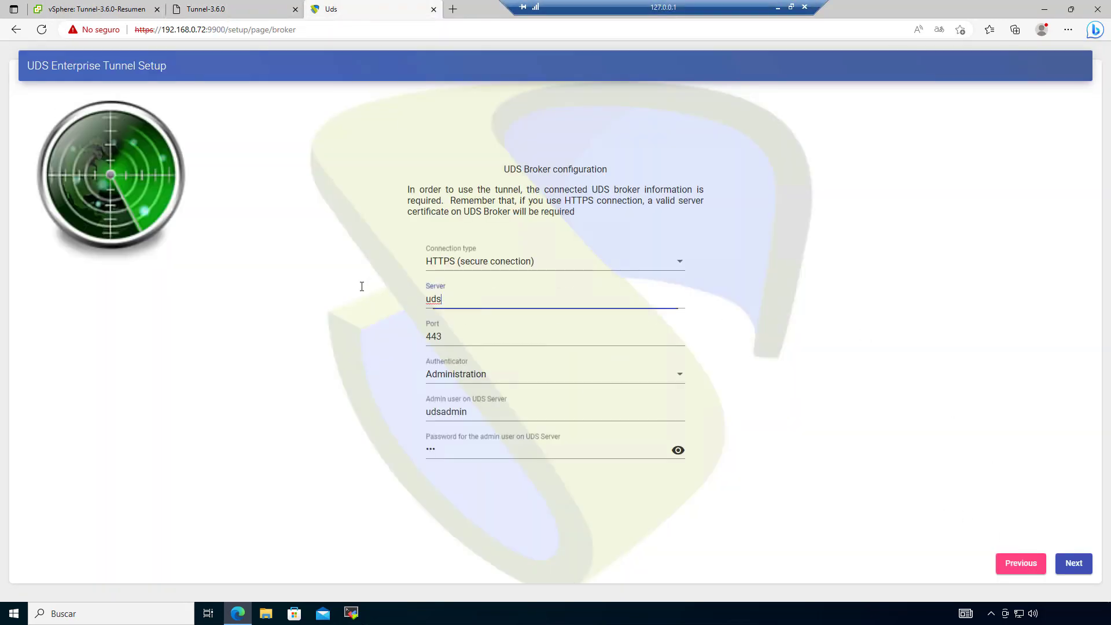
pyautogui.click(384, 328)
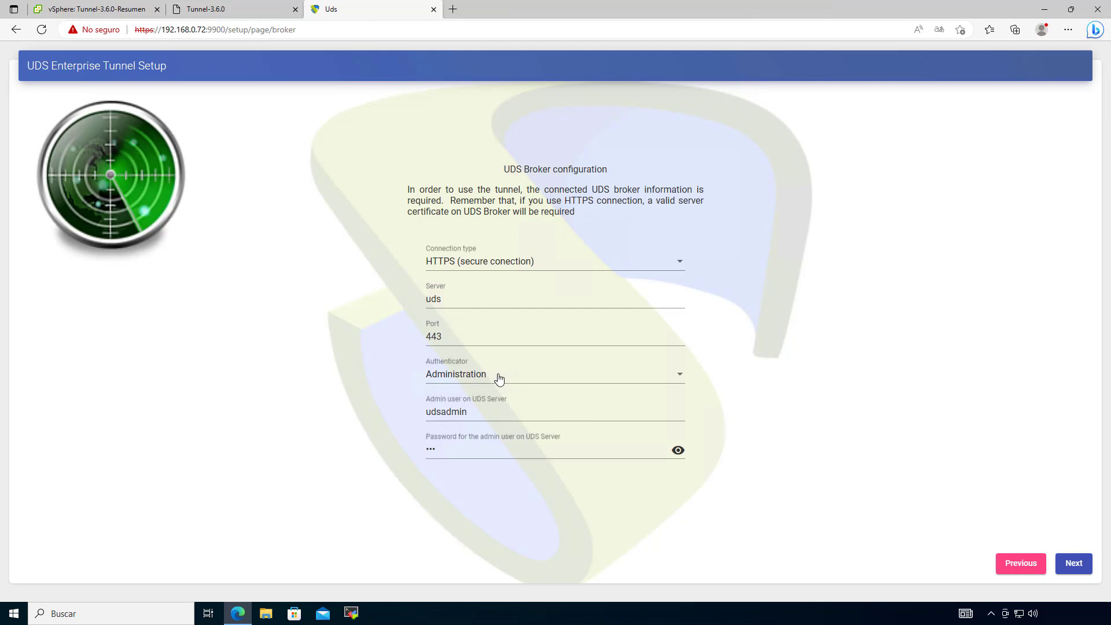
pyautogui.click(1074, 564)
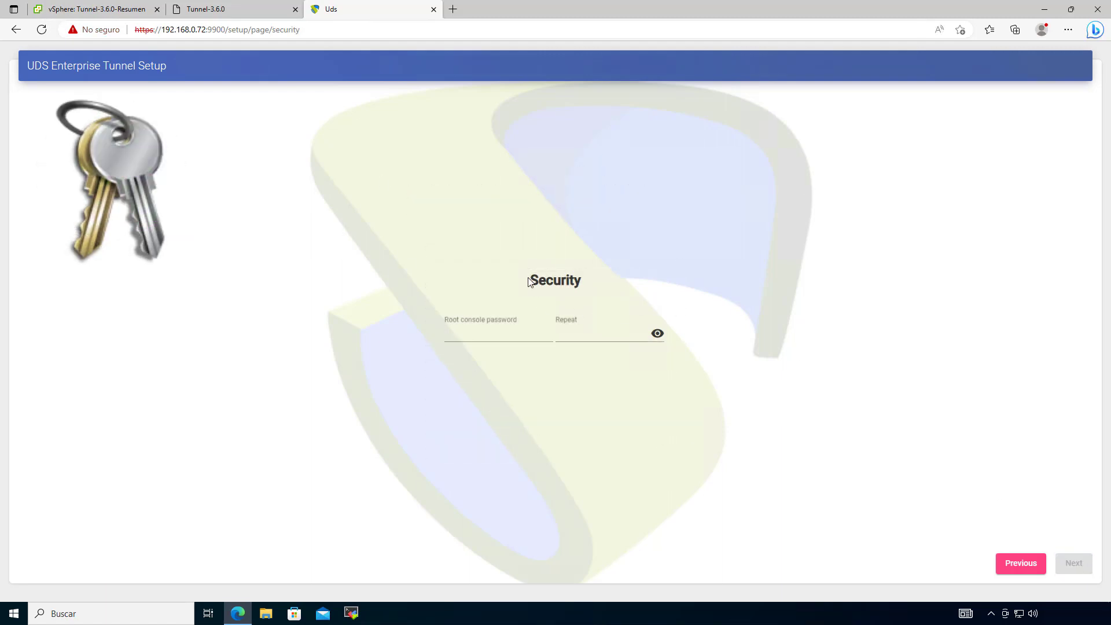
# Step: Enter the root console password and advance to the optional Web server certificate page
pyautogui.click(489, 339)
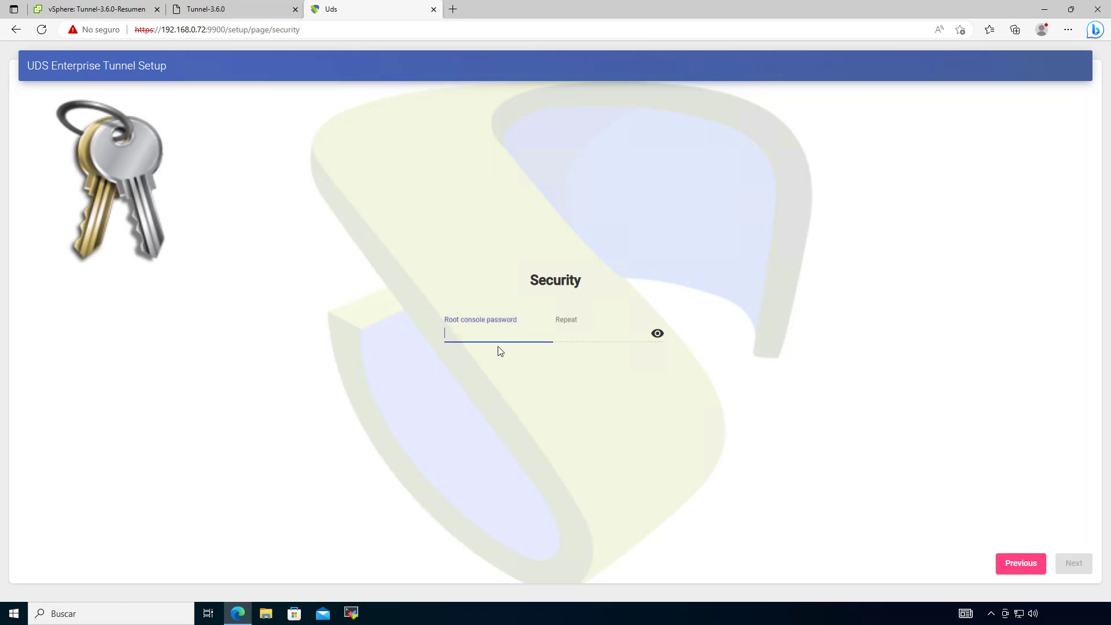
pyautogui.click(221, 10)
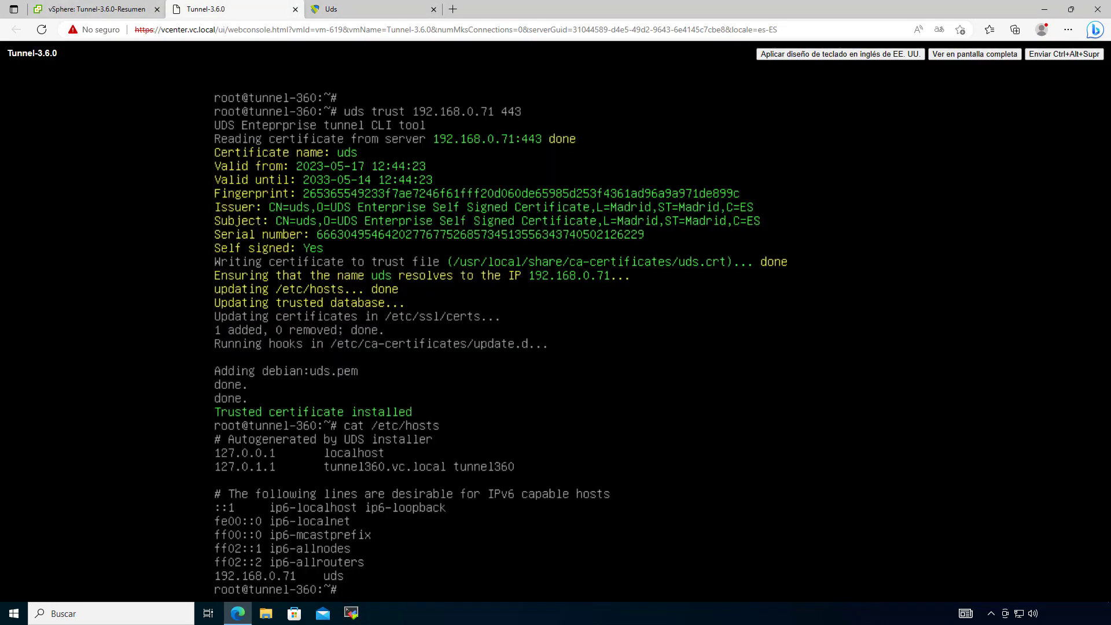
pyautogui.click(347, 9)
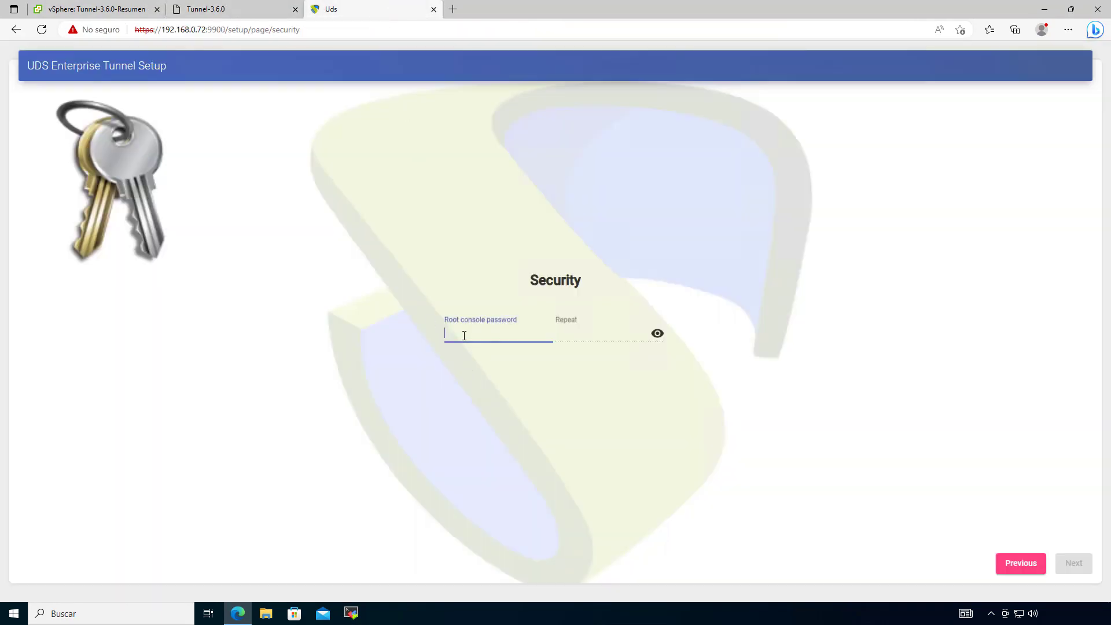
pyautogui.write('uds')
pyautogui.click(1083, 563)
pyautogui.moveTo(504, 236); pyautogui.dragTo(634, 234)
pyautogui.click(707, 349)
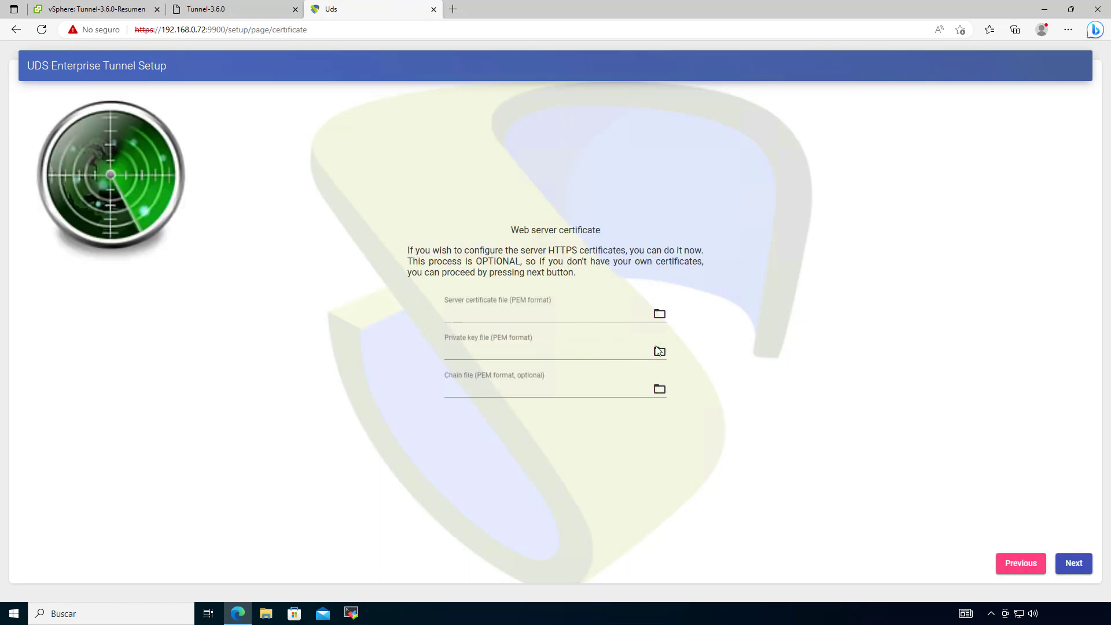
# Step: Skip the certificate files, reboot the appliance, and close the finished setup tab
pyautogui.click(1072, 562)
pyautogui.moveTo(490, 287); pyautogui.dragTo(696, 285)
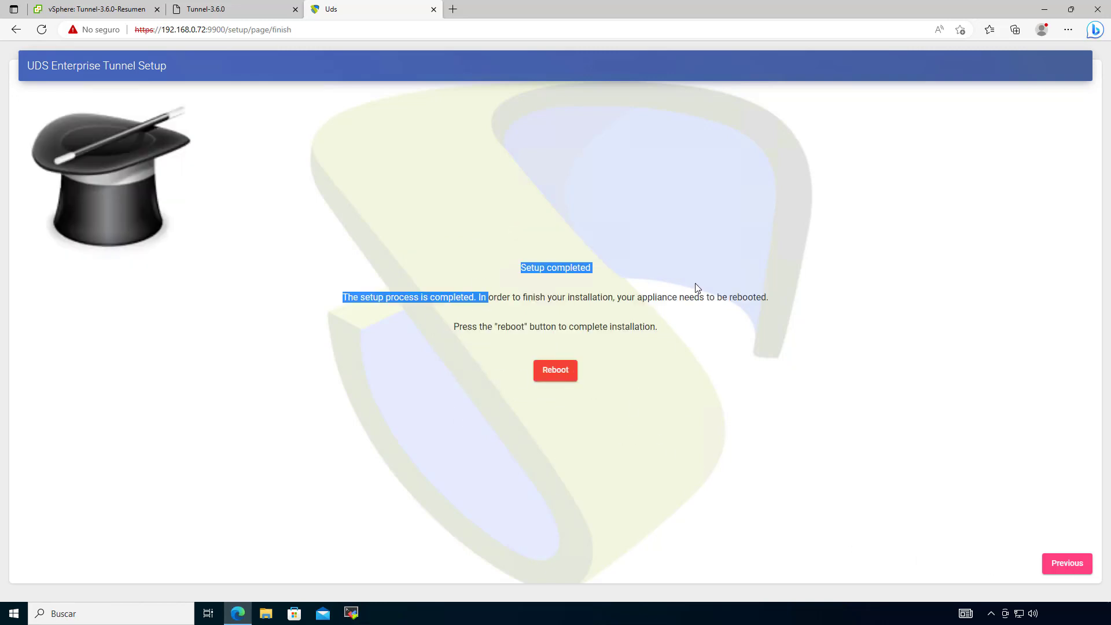
pyautogui.click(568, 373)
pyautogui.click(242, 9)
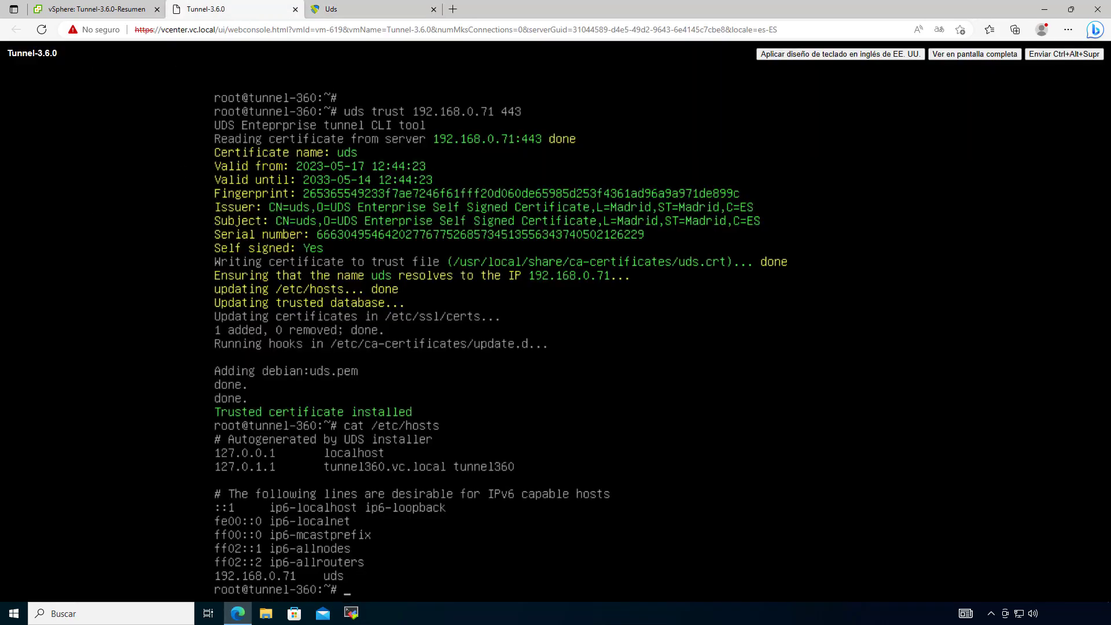
pyautogui.click(353, 4)
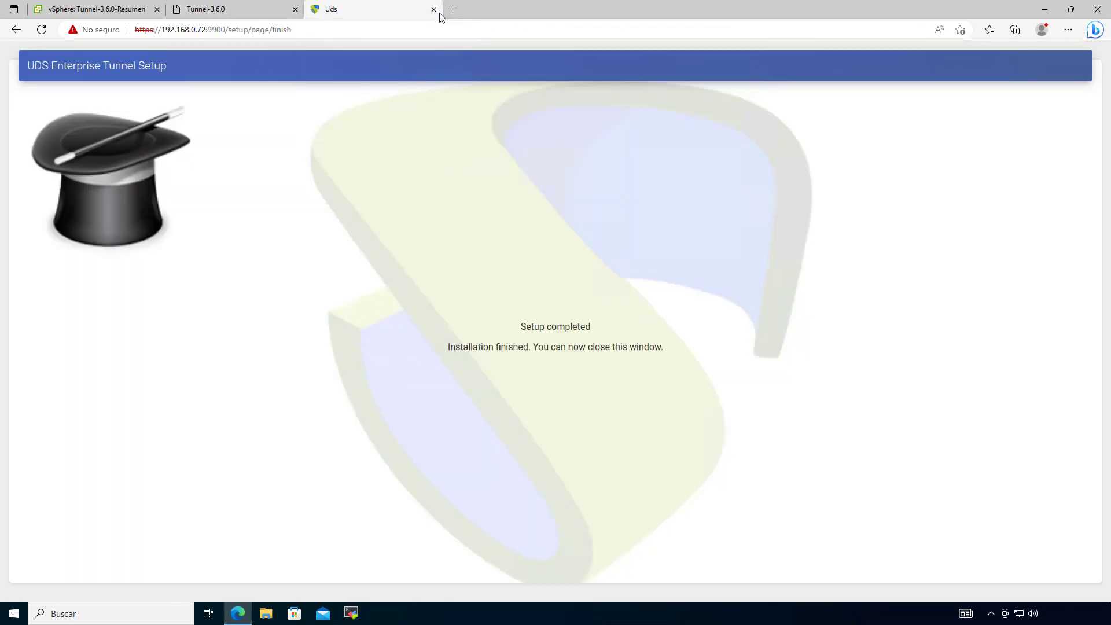
pyautogui.click(434, 9)
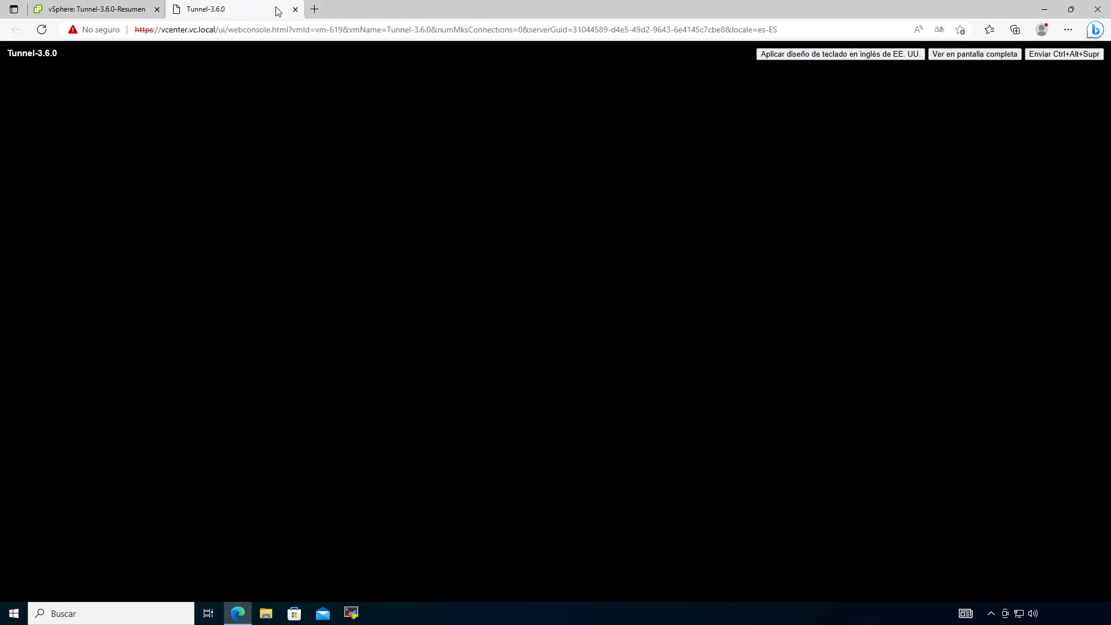
# Step: Replace the console tab with a new tab loading the broker at 192.168.0.71
pyautogui.click(315, 9)
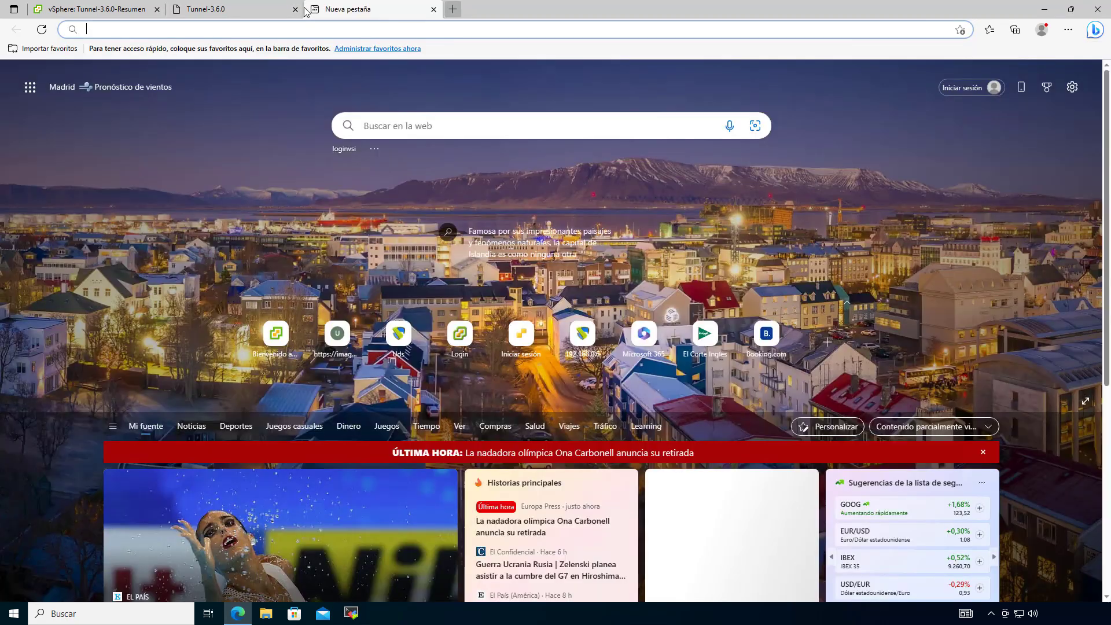
pyautogui.click(295, 10)
pyautogui.click(280, 27)
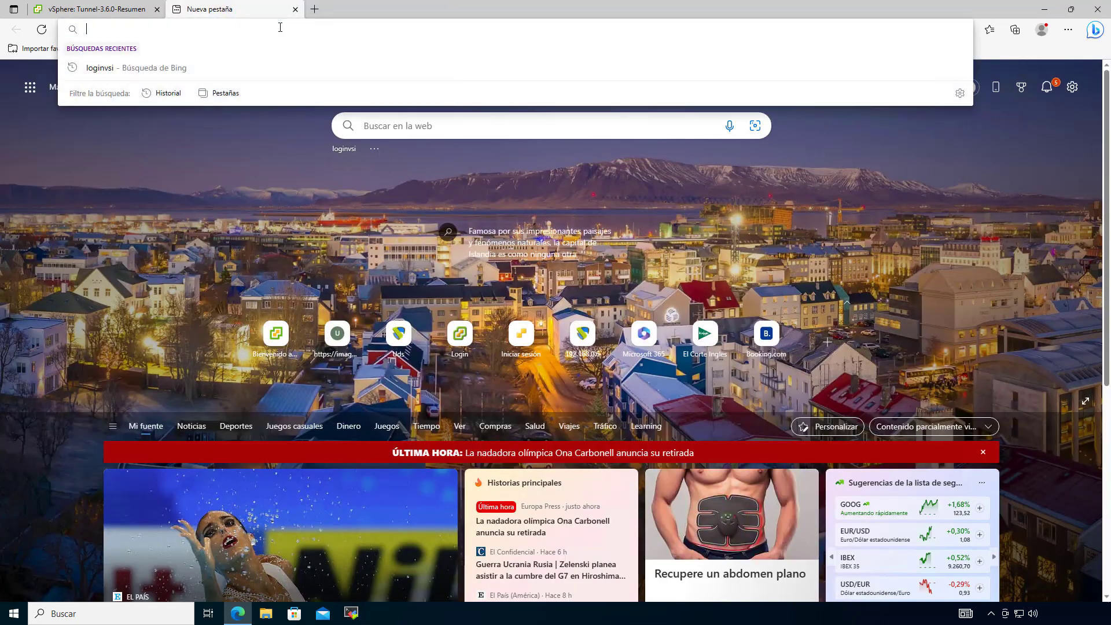
pyautogui.write('192.1')
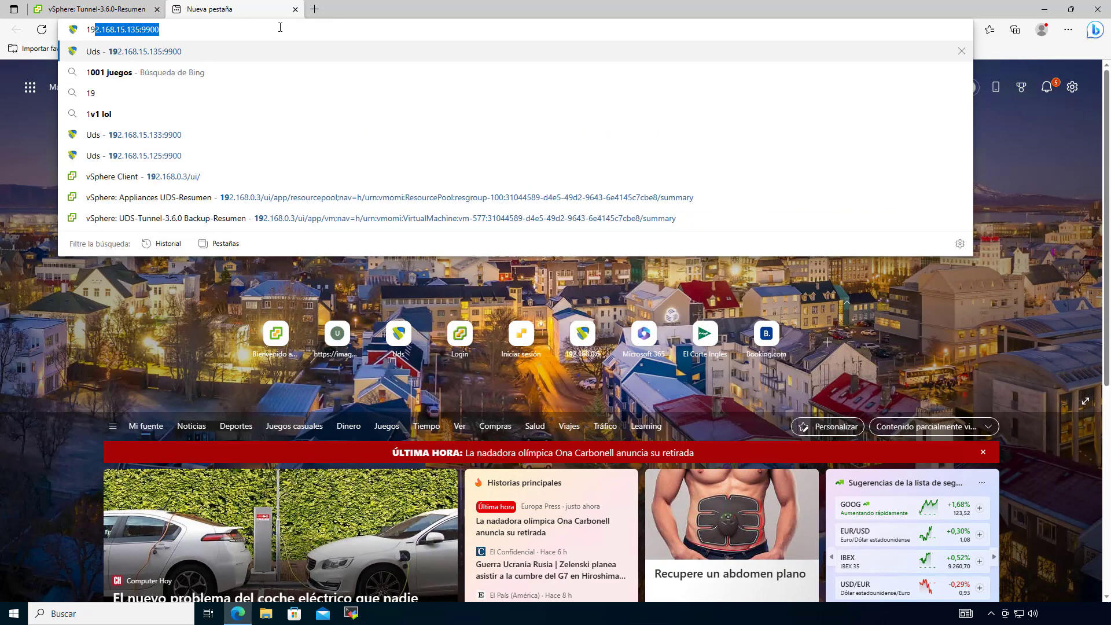
pyautogui.write('68.0.7')
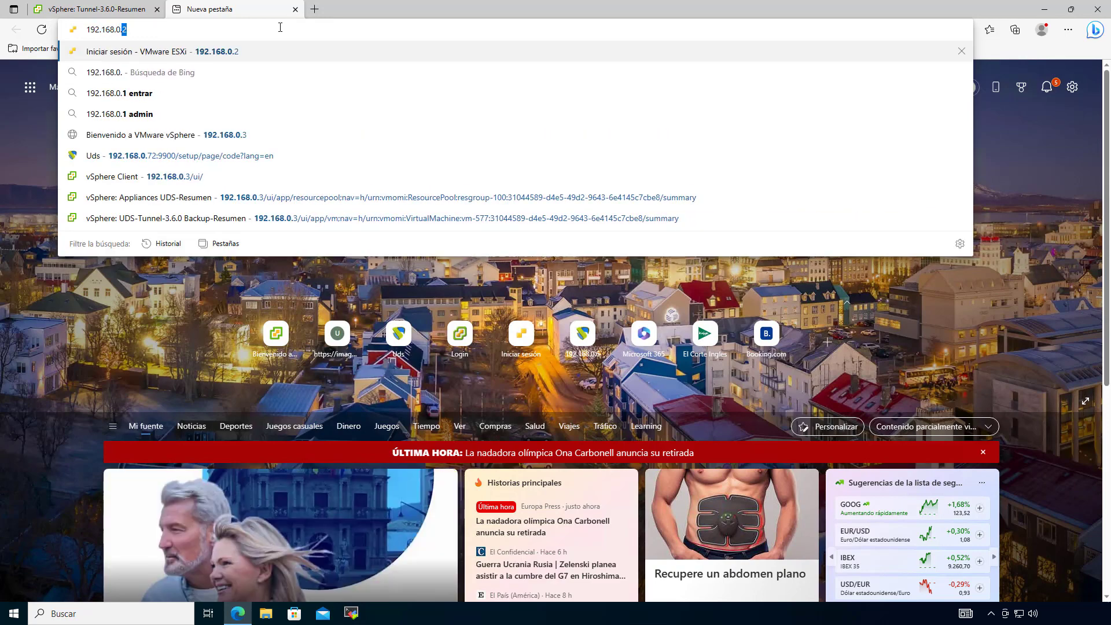
pyautogui.write('1')
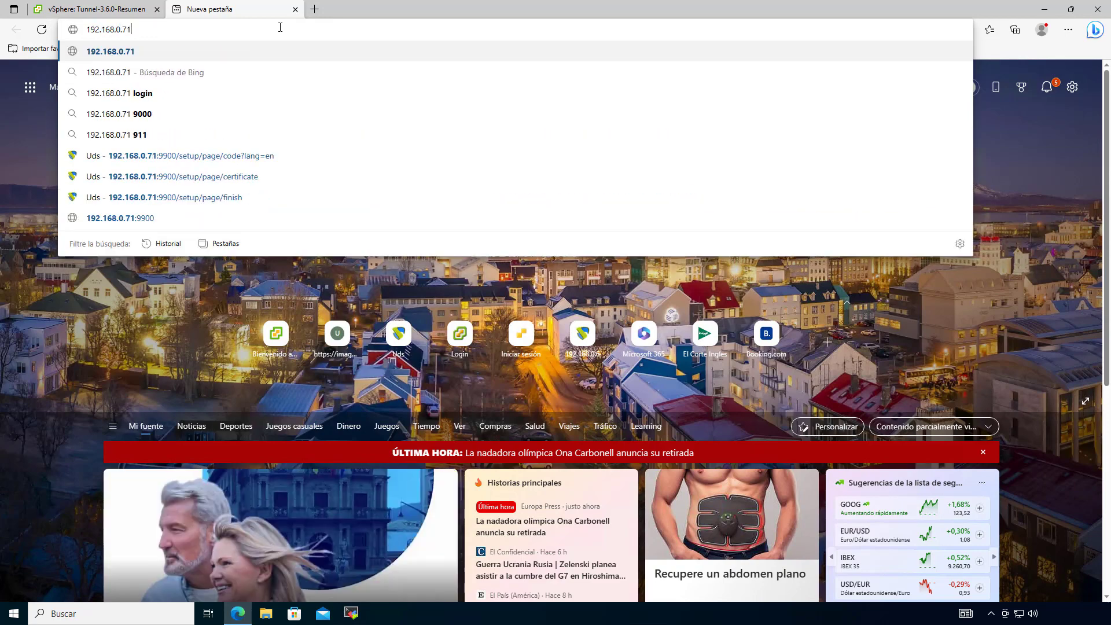
pyautogui.press('Return')
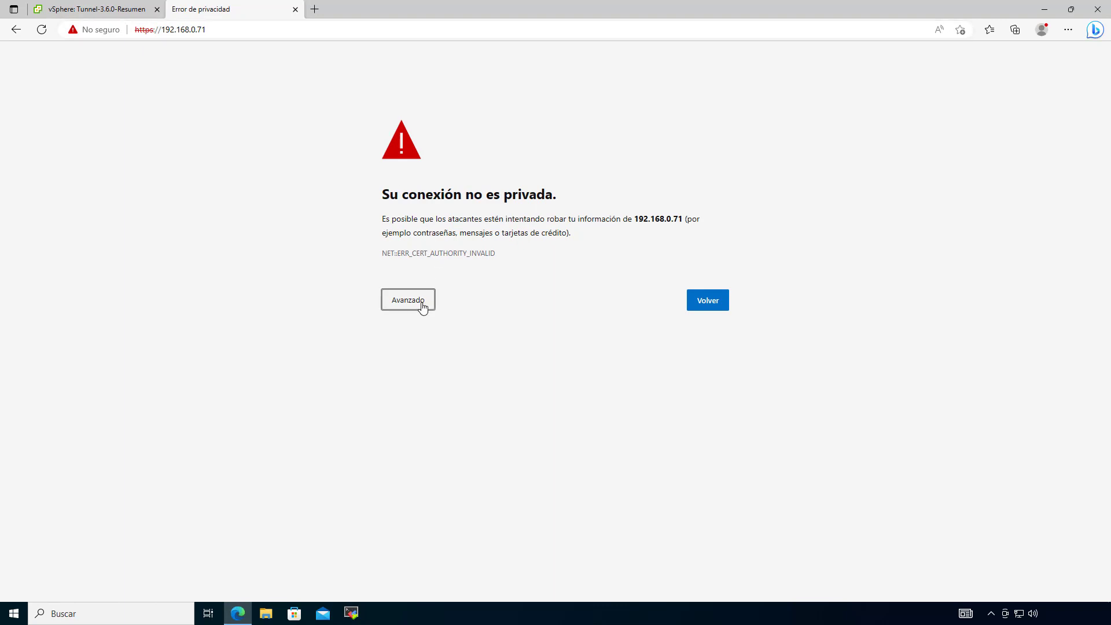
# Step: Bypass the certificate warning and accept the cookie notice on the broker login page
pyautogui.click(422, 305)
pyautogui.click(428, 393)
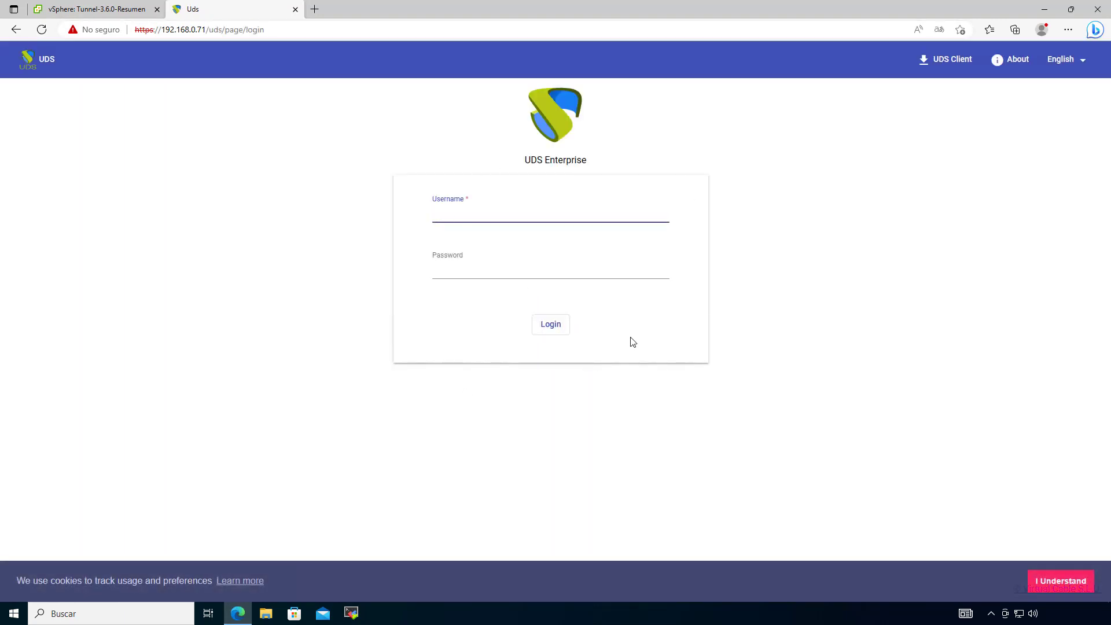
pyautogui.click(1070, 613)
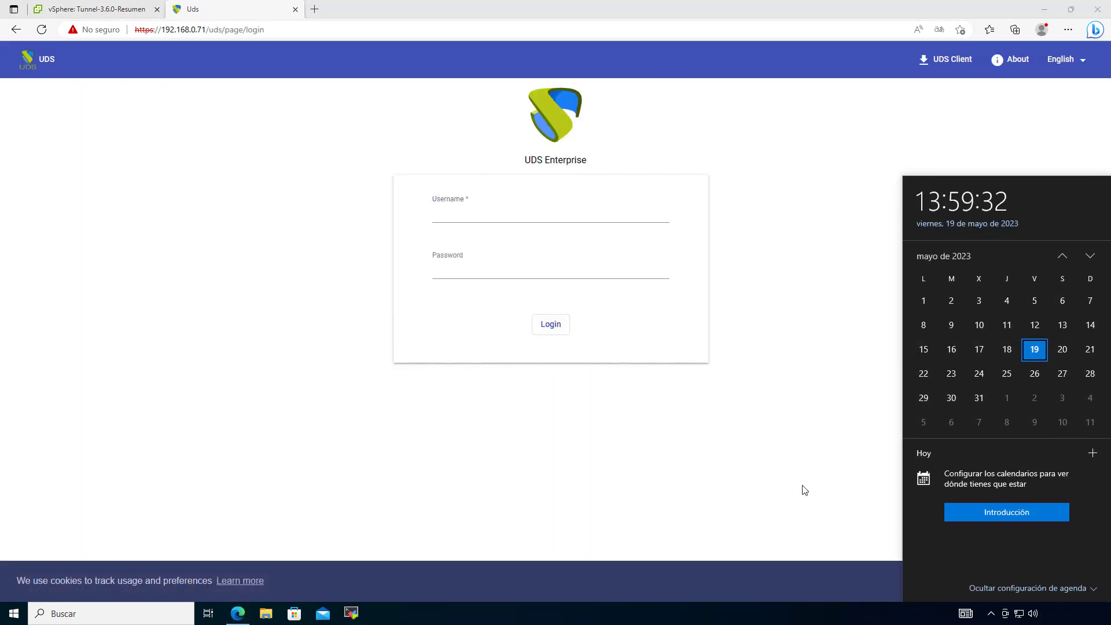
pyautogui.click(802, 488)
pyautogui.click(1071, 582)
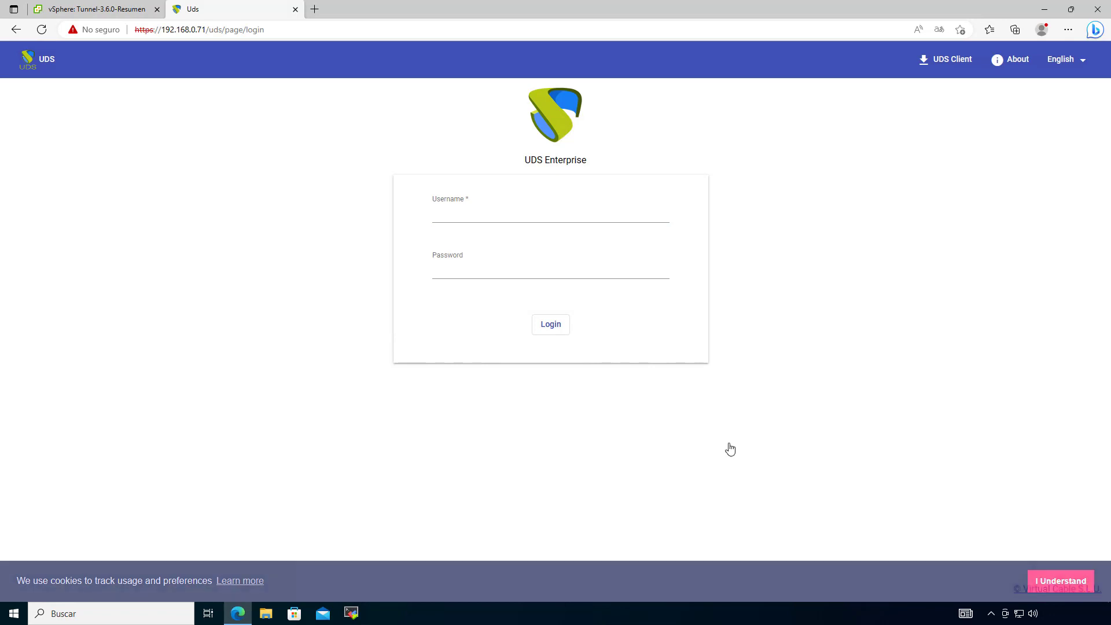
pyautogui.click(315, 9)
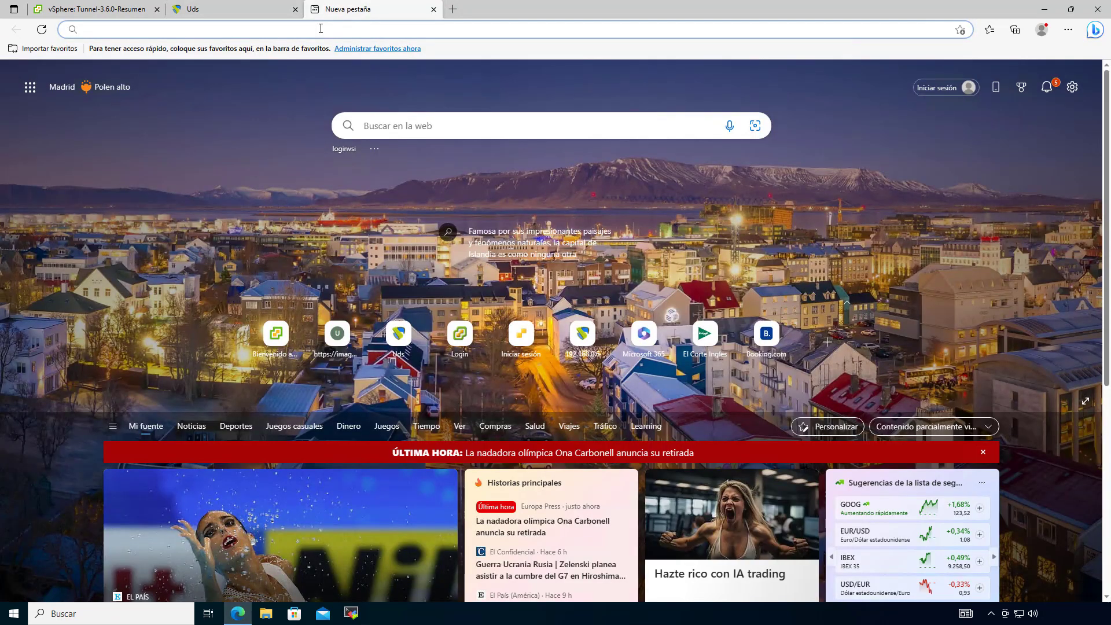
pyautogui.click(321, 29)
pyautogui.write('https')
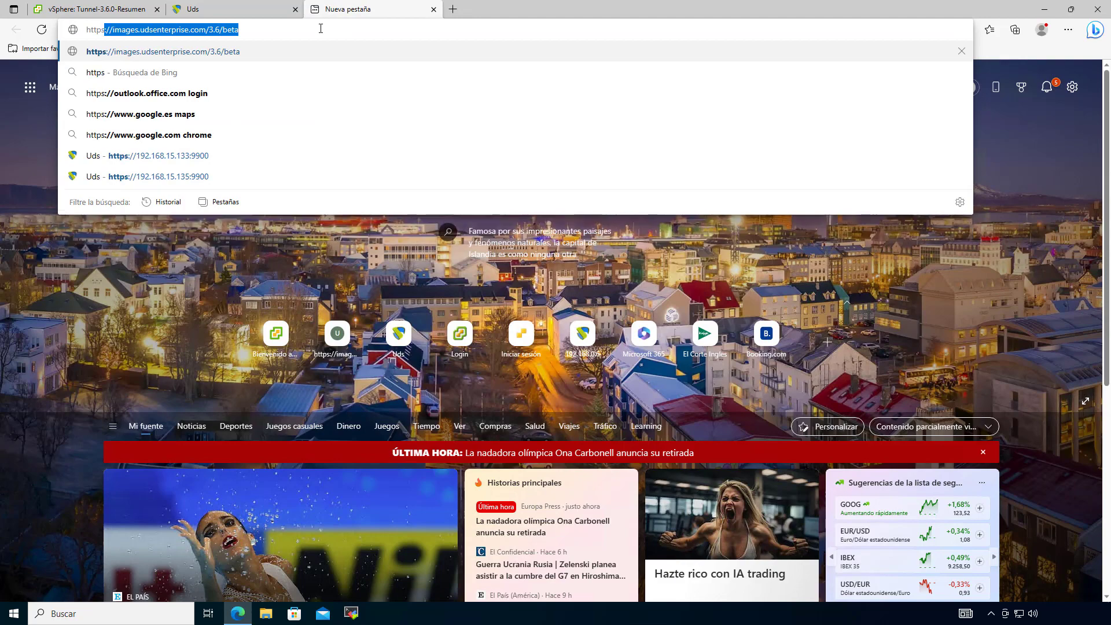
pyautogui.write('://')
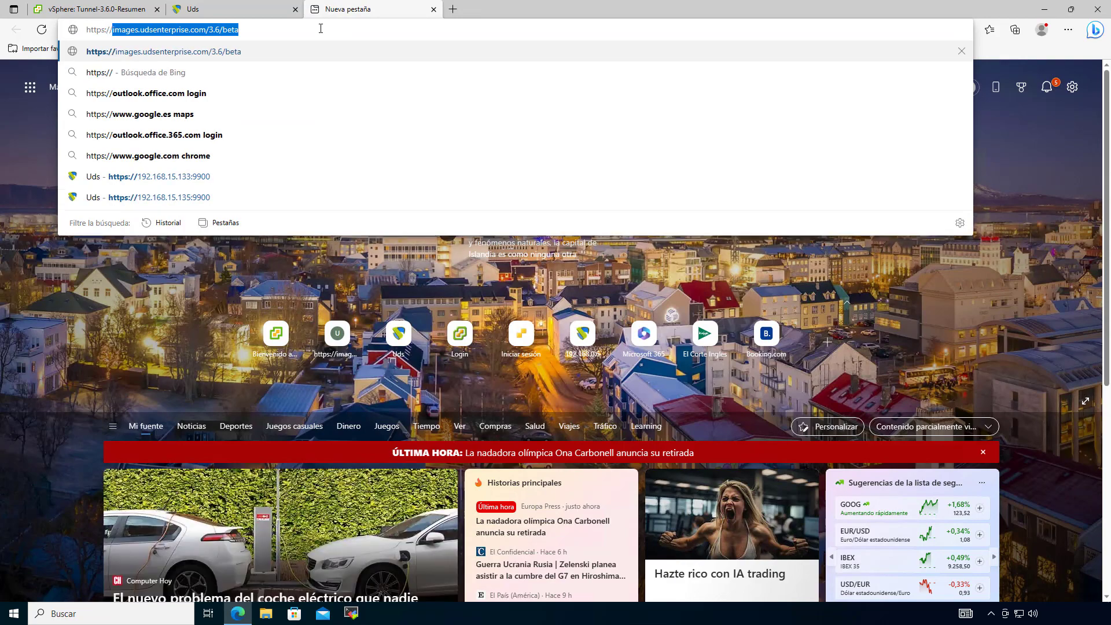
pyautogui.write('192.168')
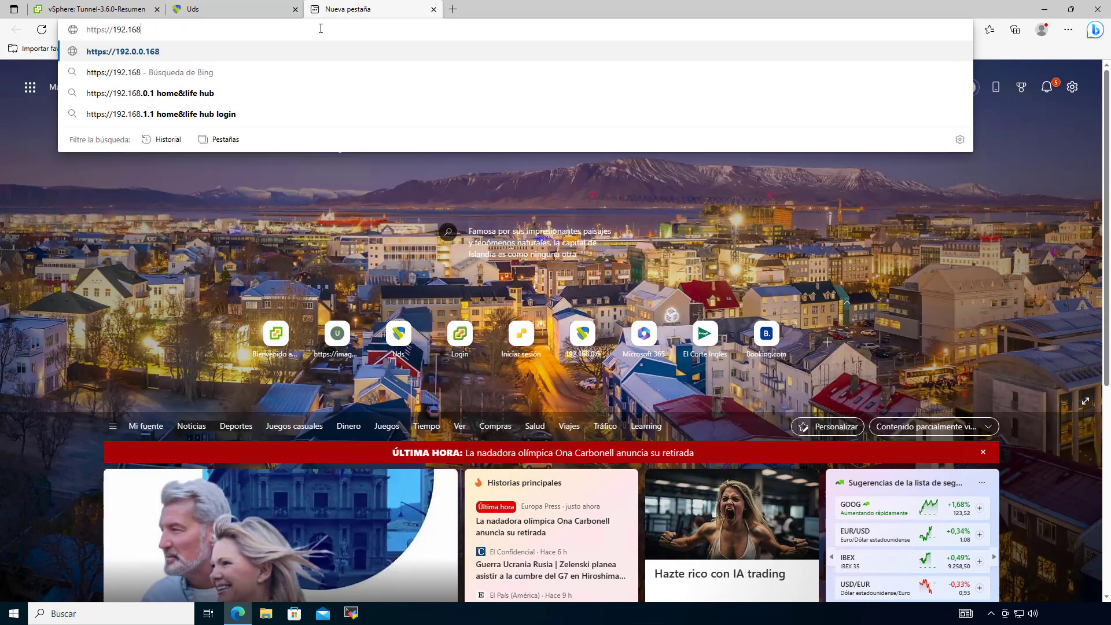
pyautogui.write('.0.72')
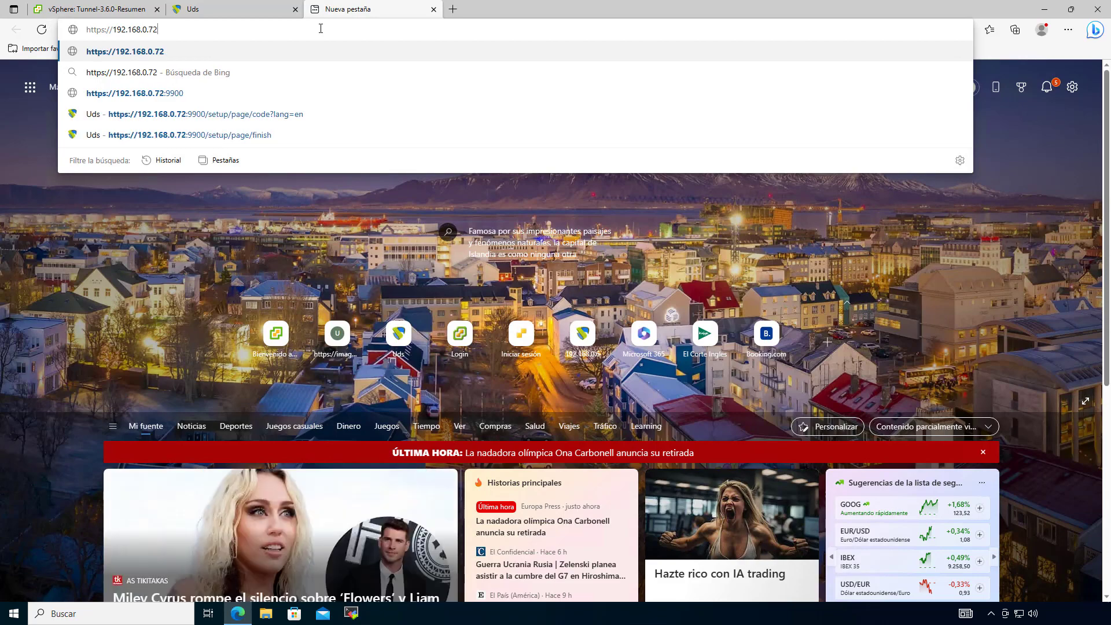
pyautogui.write(':1044')
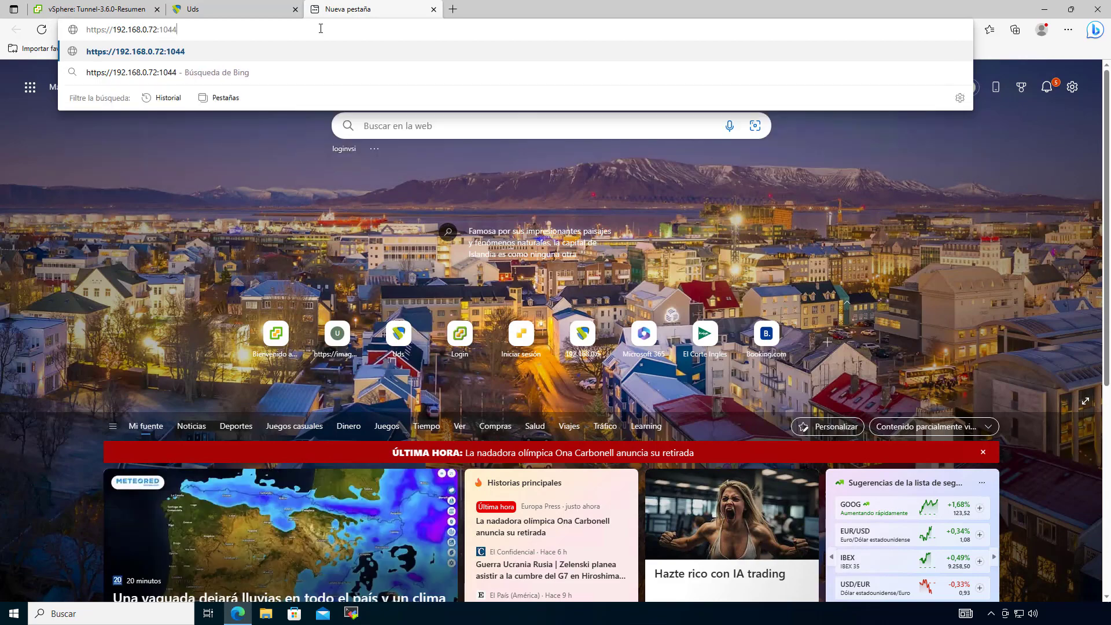
pyautogui.write('3')
pyautogui.press('Return')
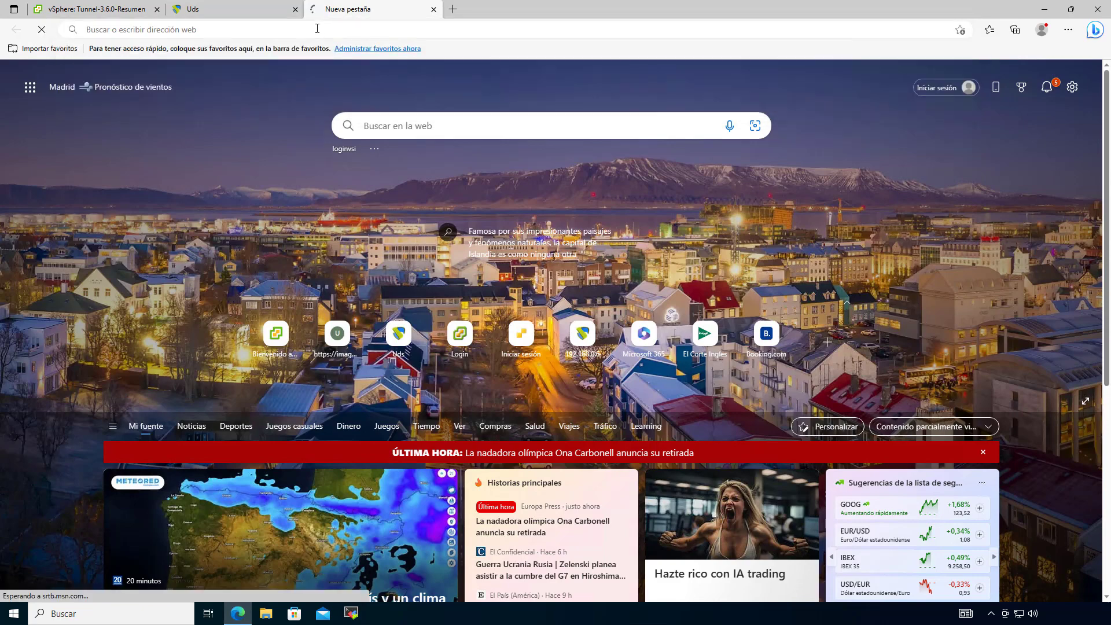
pyautogui.click(235, 11)
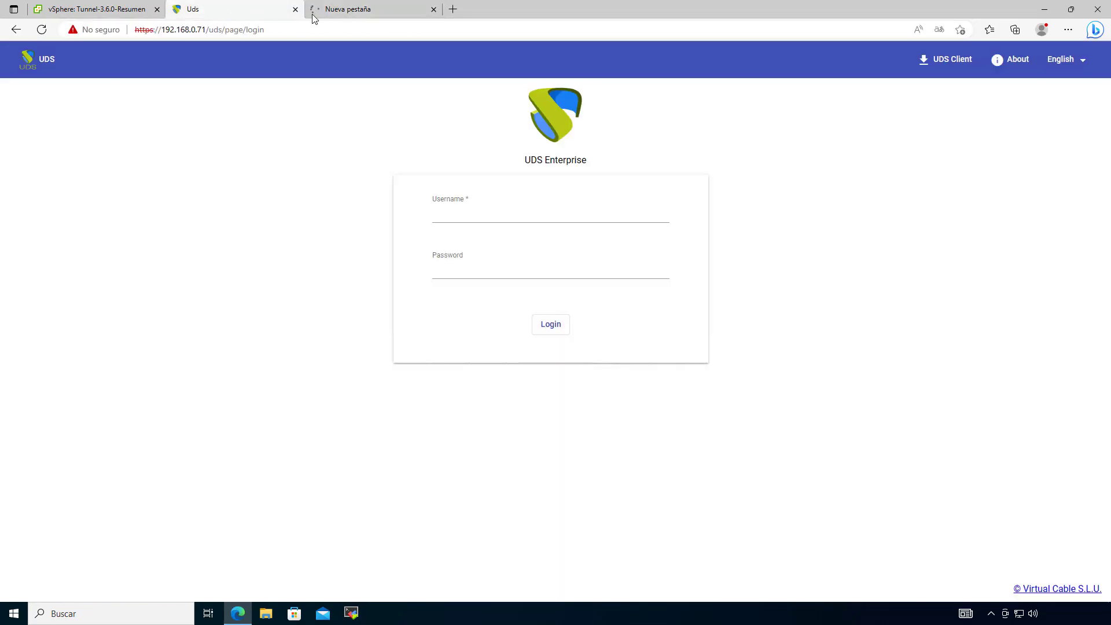
pyautogui.click(344, 13)
# Step: Proceed past the certificate warning to confirm the HTML5 Transport tunnel page responds
pyautogui.click(417, 302)
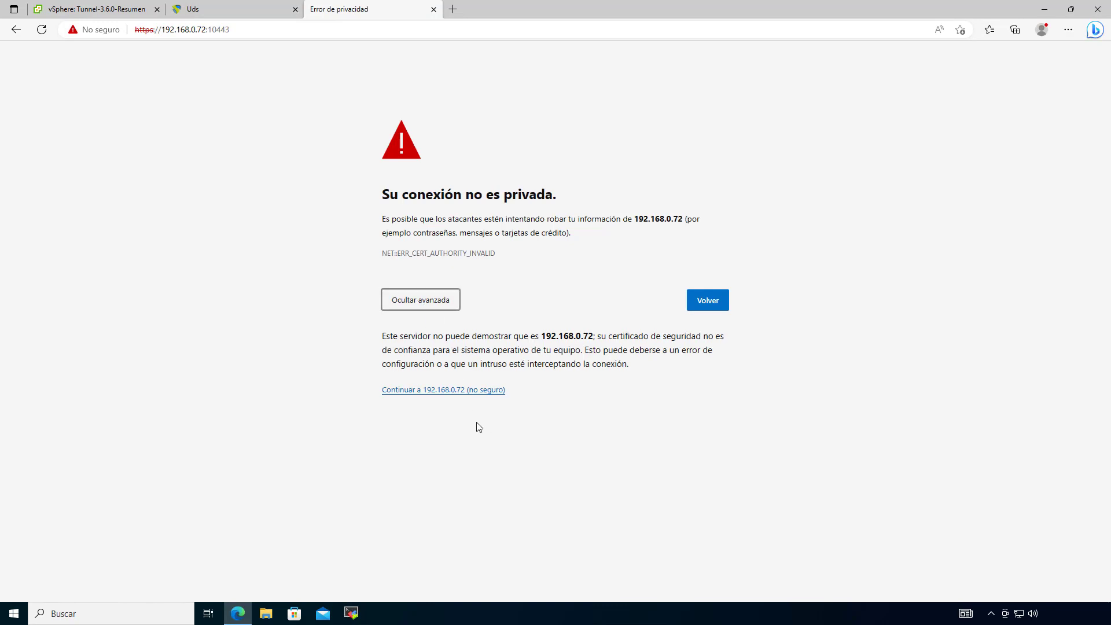
pyautogui.click(460, 390)
pyautogui.tripleClick(316, 61)
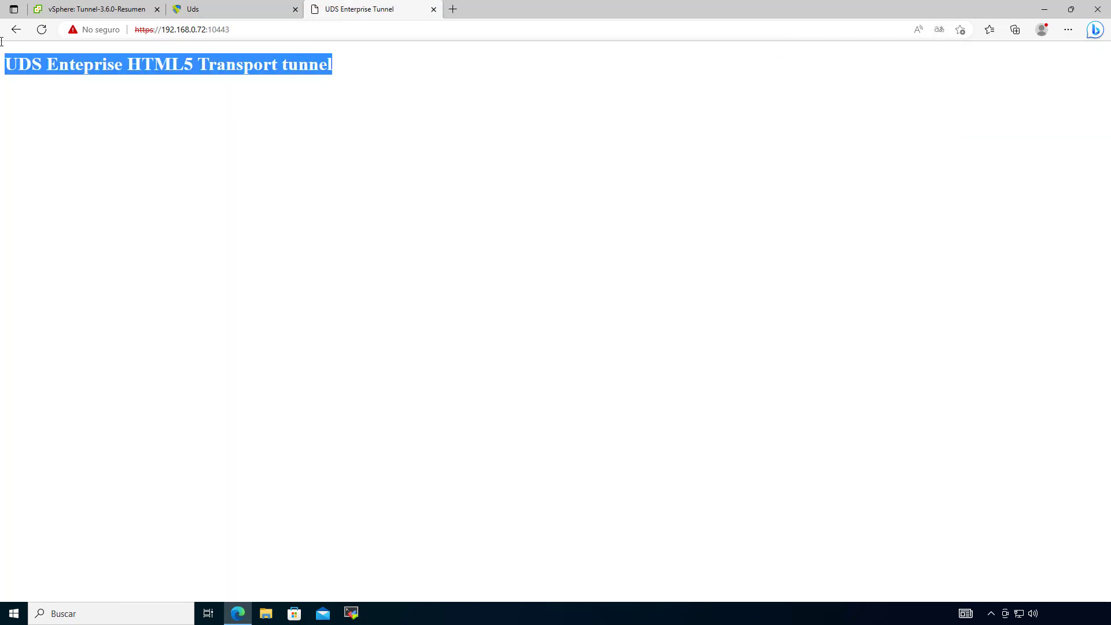
pyautogui.moveTo(339, 109); pyautogui.dragTo(140, 36)
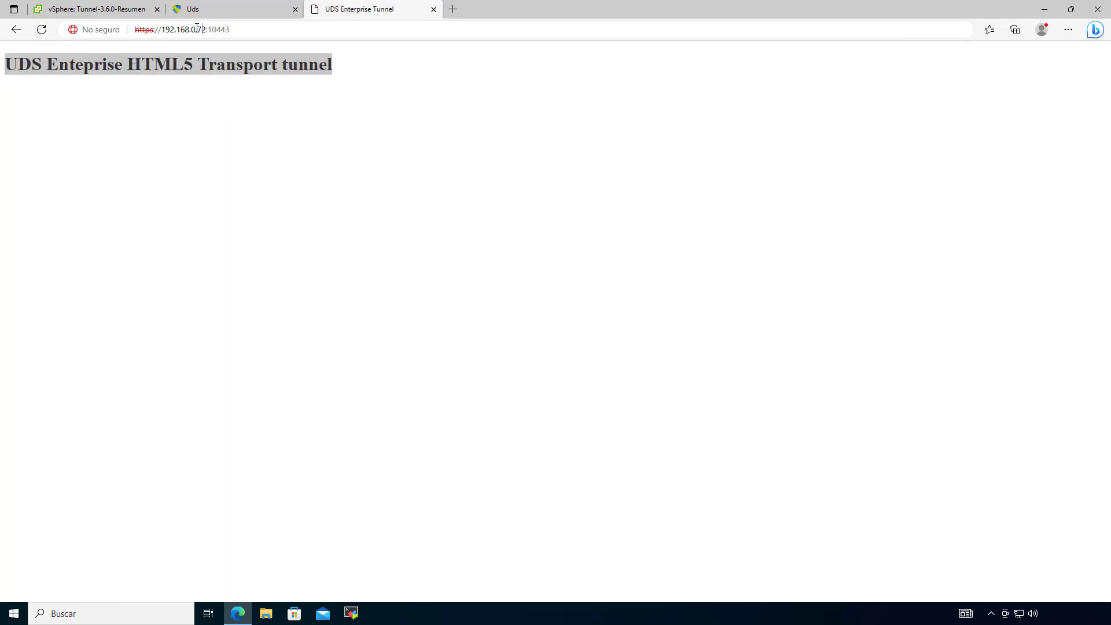
pyautogui.click(220, 9)
pyautogui.click(464, 212)
# Step: Log in to the broker with the administrator username and password
pyautogui.click(465, 210)
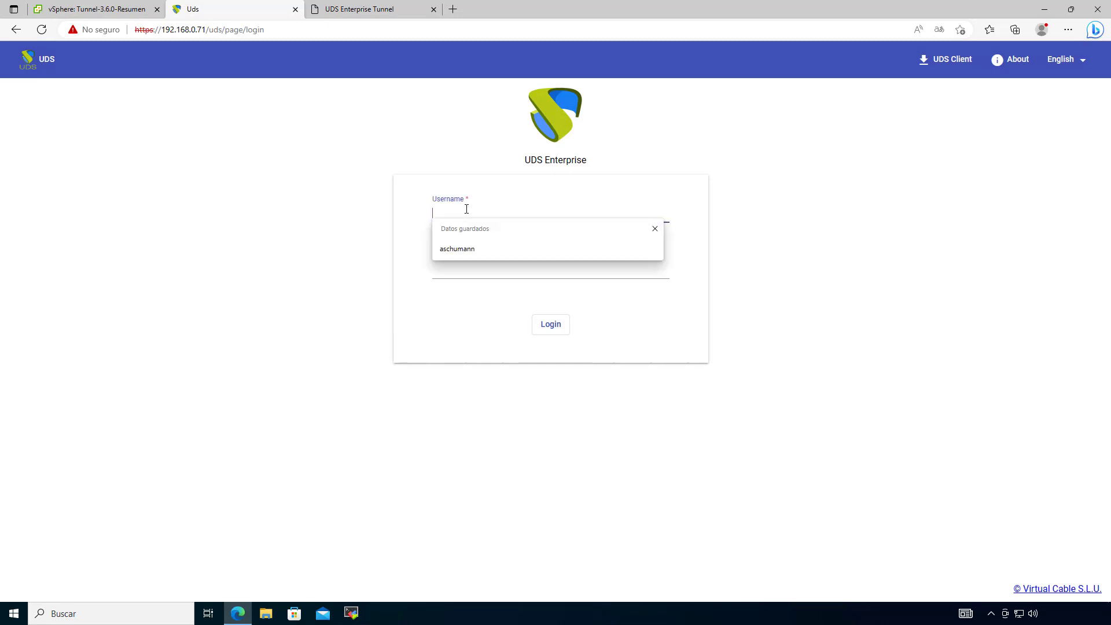
pyautogui.write('udsa')
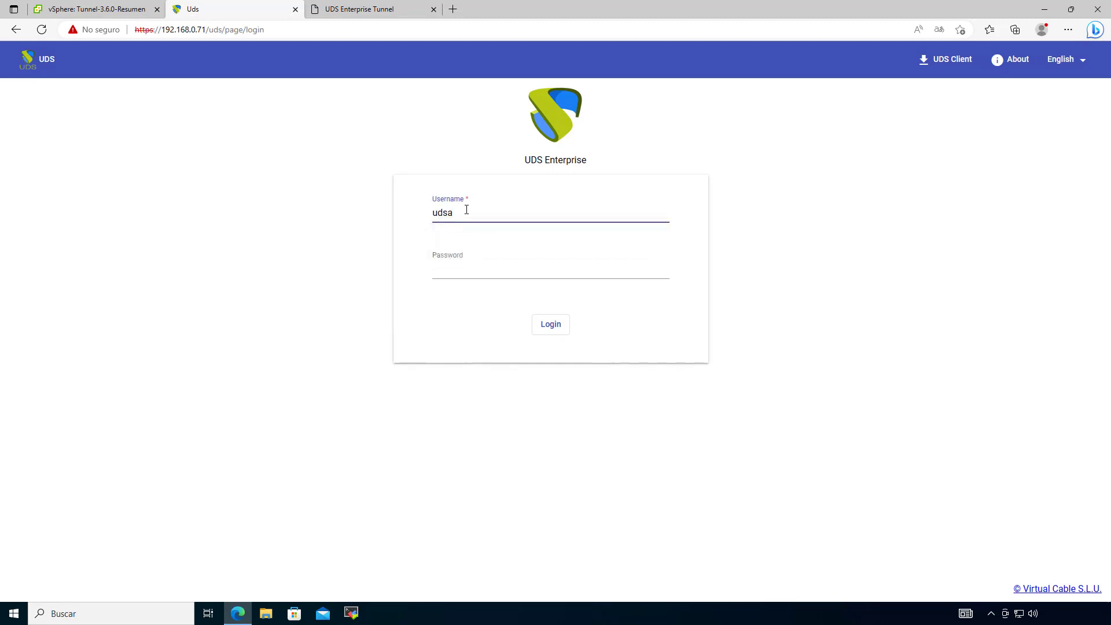
pyautogui.write('dmin')
pyautogui.click(483, 269)
pyautogui.write('•••')
pyautogui.press('Return')
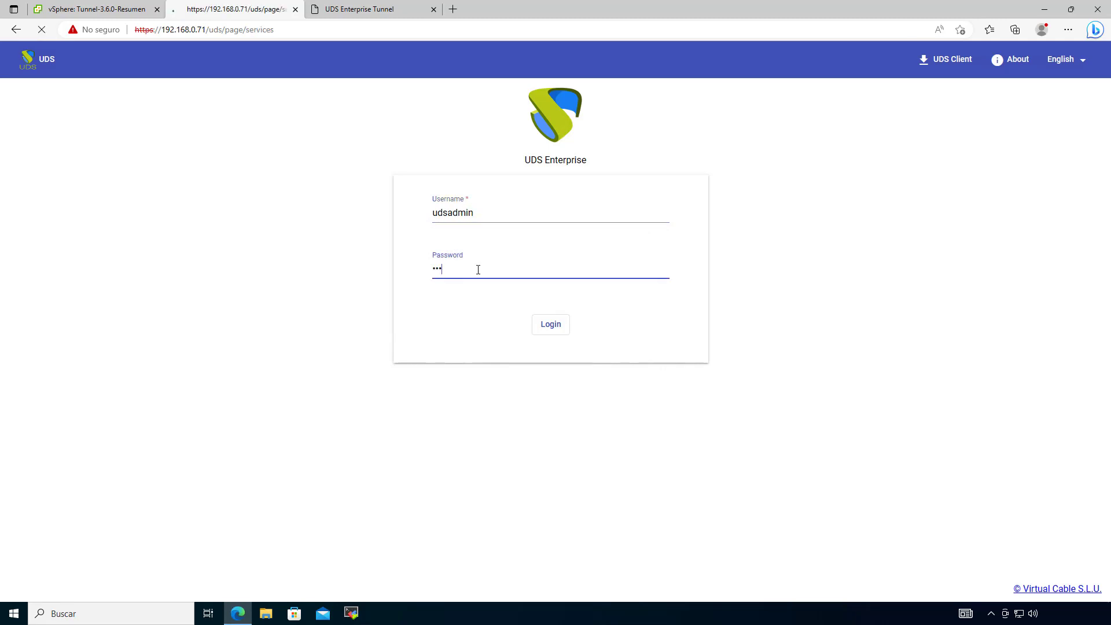
# Step: Open the admin Dashboard from the user menu, then return to the user Information page
pyautogui.click(1067, 71)
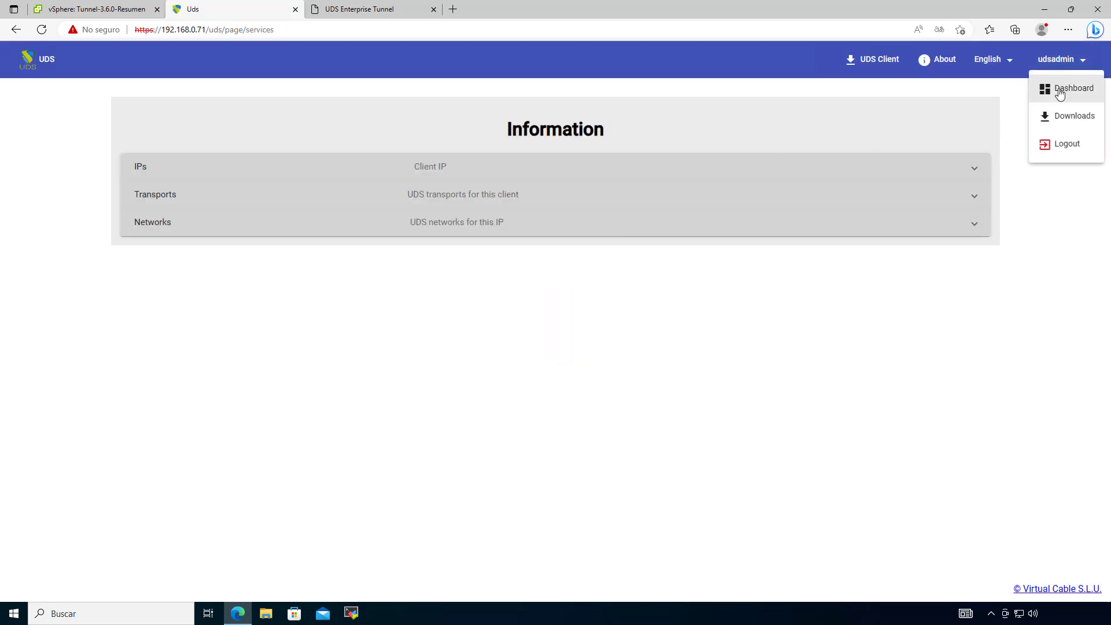
pyautogui.click(1058, 89)
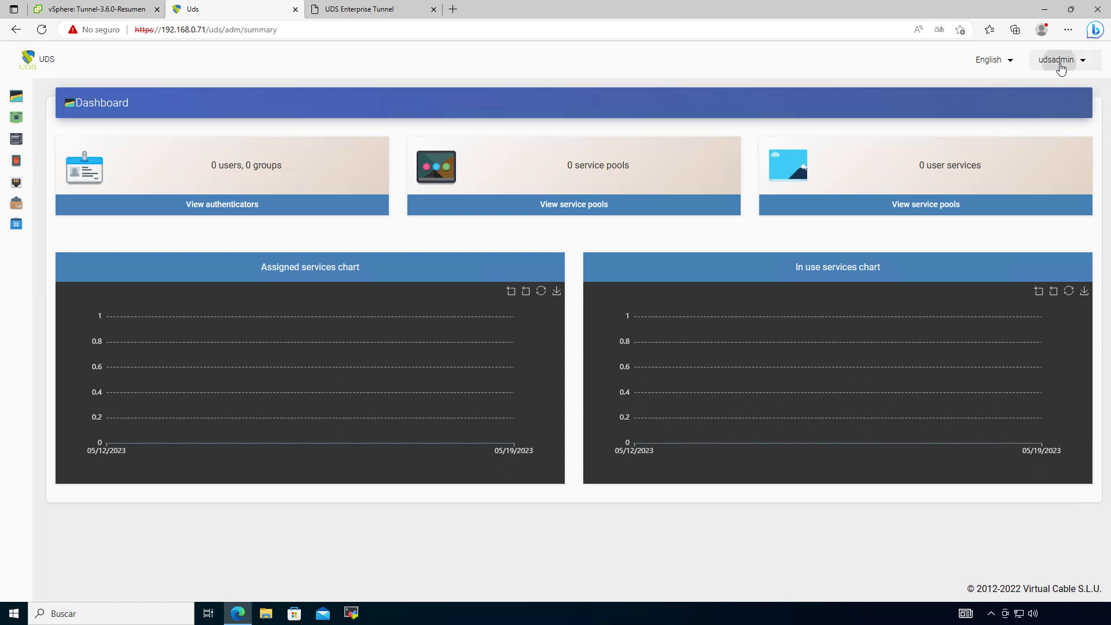
pyautogui.click(1059, 66)
pyautogui.click(1062, 87)
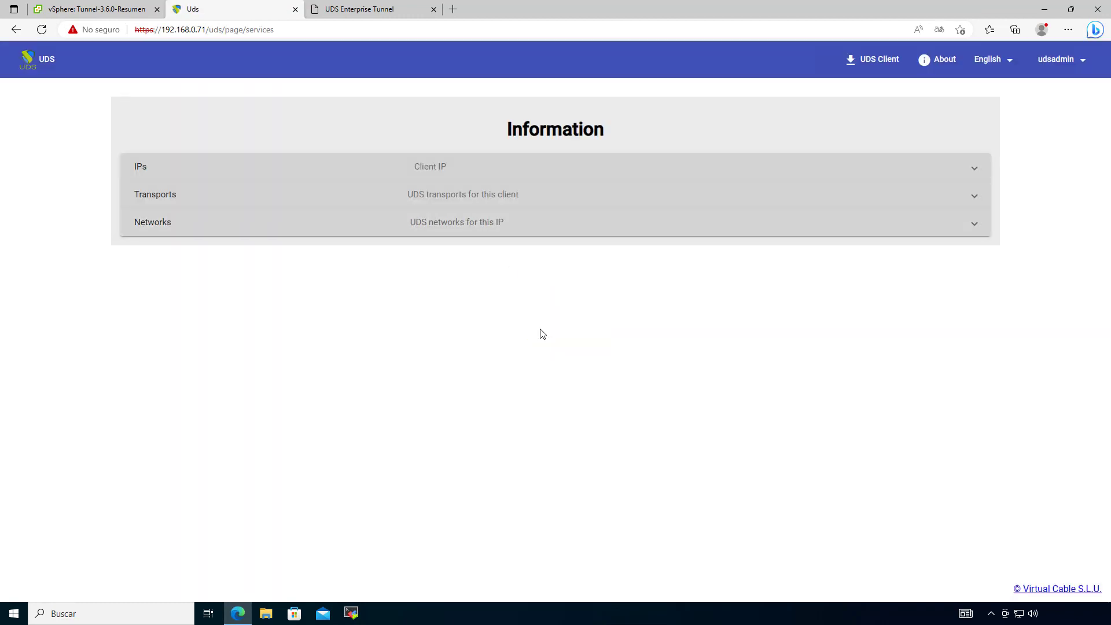